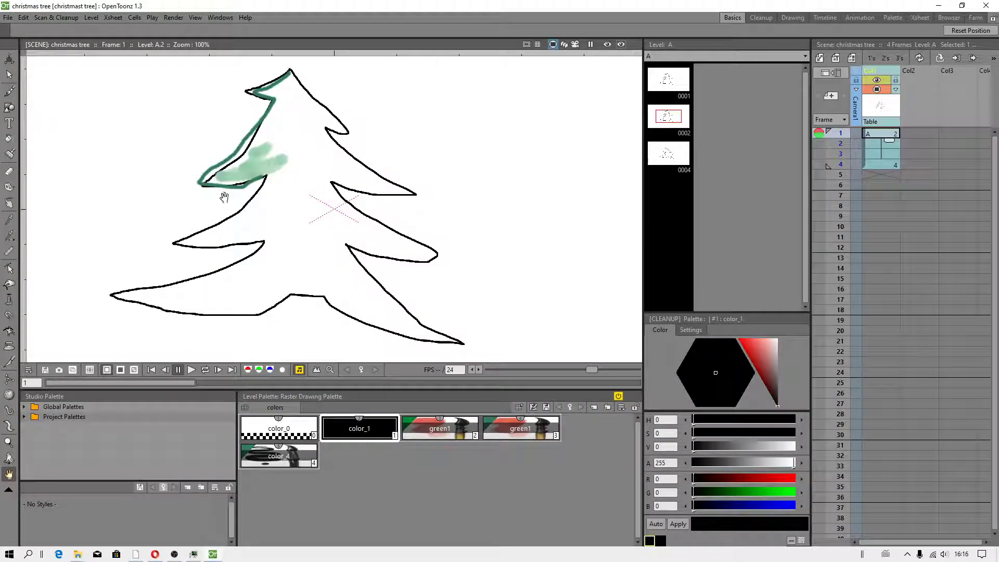
Check frames 4 and 1 of the tree, then view and close About OpenToonz
{"action": "left_click", "coordinate": [869, 168]}
{"action": "left_click", "coordinate": [875, 134]}
{"action": "left_click", "coordinate": [245, 17]}
{"action": "left_click", "coordinate": [279, 43]}
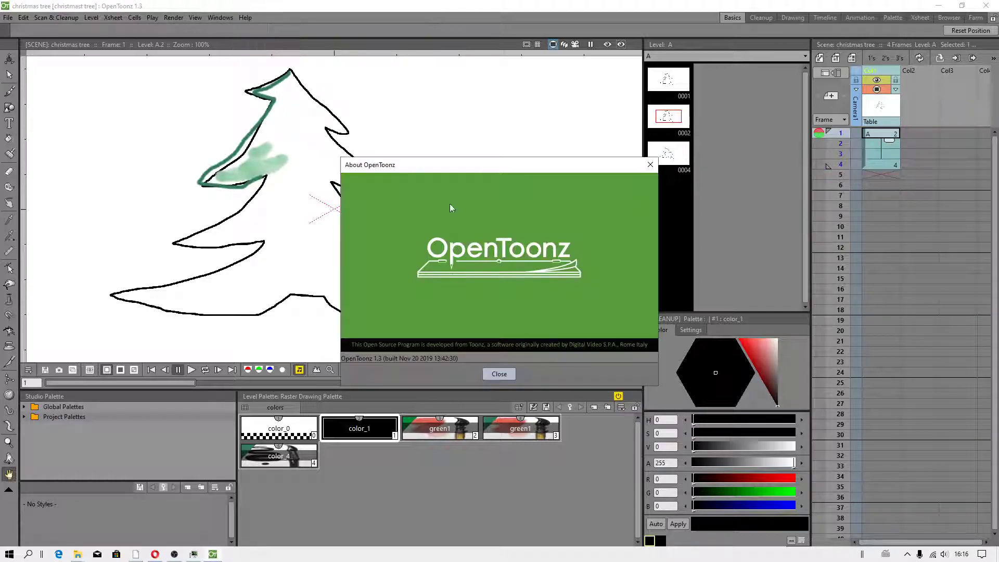
{"action": "left_click", "coordinate": [498, 374]}
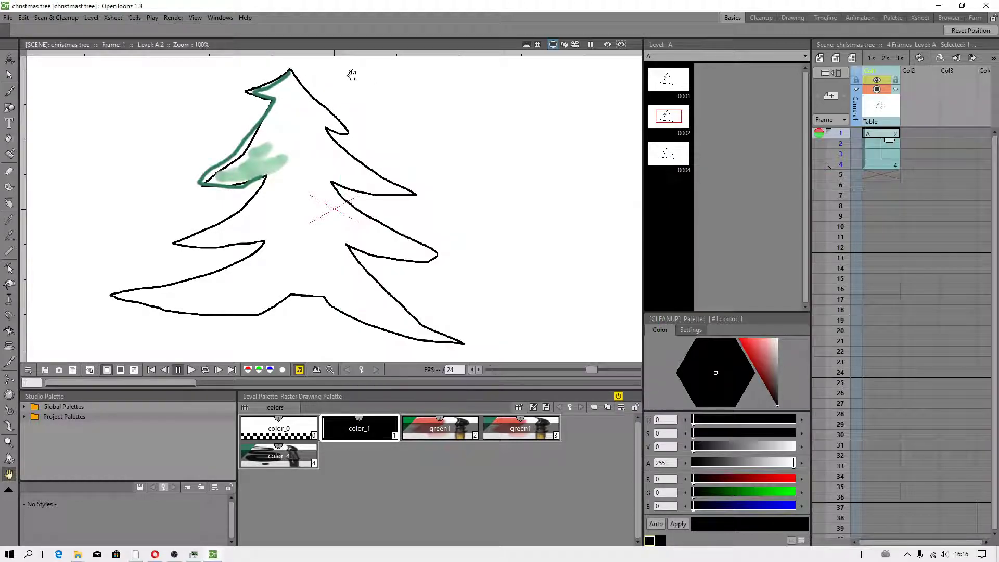
Review the project settings' folder paths, close them, and return to the File menu
{"action": "left_click", "coordinate": [8, 17]}
{"action": "mouse_move", "coordinate": [43, 161]}
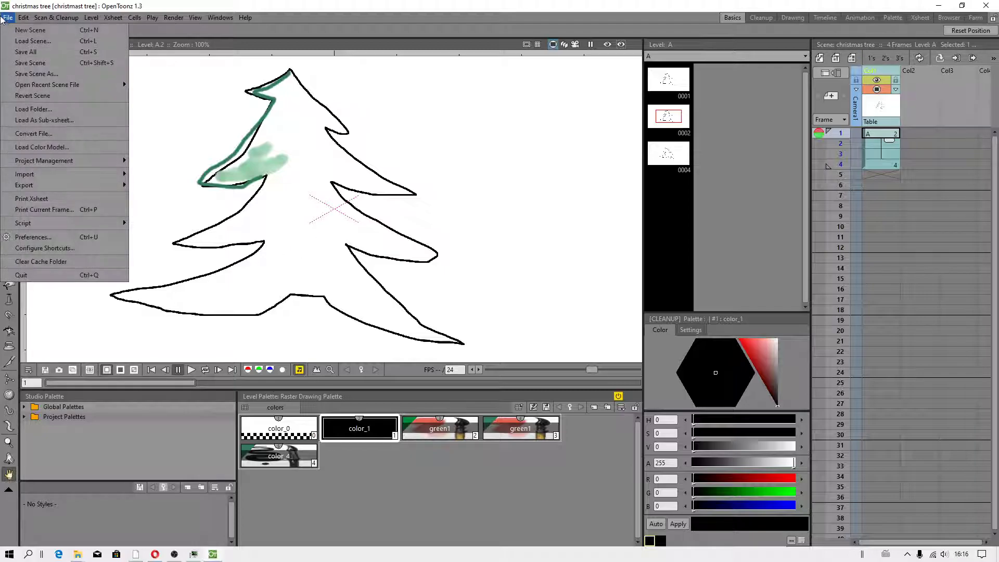
{"action": "left_click", "coordinate": [181, 174]}
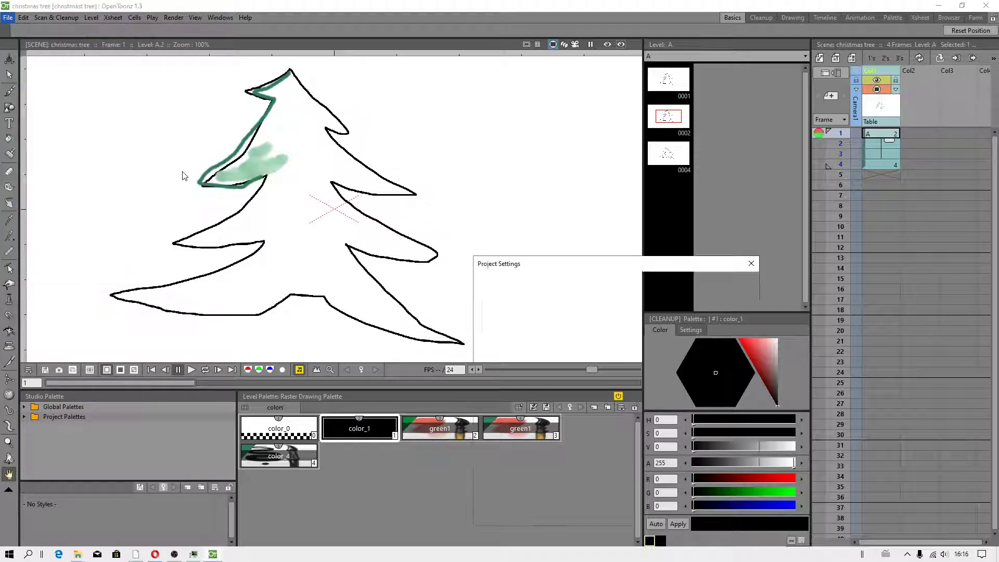
{"action": "left_click", "coordinate": [751, 263]}
{"action": "scroll", "coordinate": [263, 125], "scroll_direction": "up", "scroll_amount": 2}
{"action": "scroll", "coordinate": [263, 125], "scroll_direction": "down", "scroll_amount": 3}
{"action": "scroll", "coordinate": [167, 78], "scroll_direction": "up", "scroll_amount": 2}
{"action": "left_click", "coordinate": [7, 17]}
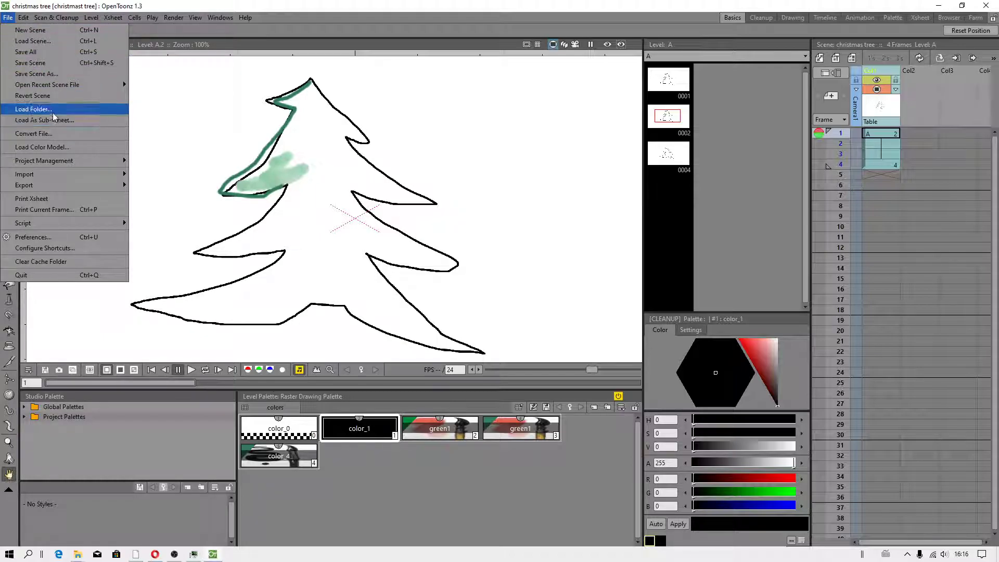
In Load Scene, pick animacja truskawki.tnz from the animacja truskawki 2020 folder
{"action": "left_click", "coordinate": [35, 40]}
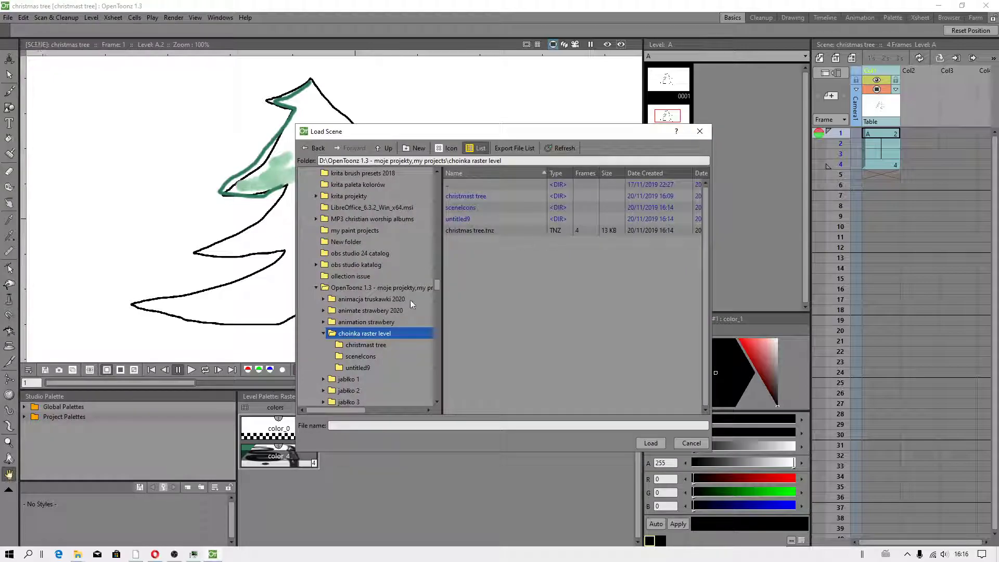
{"action": "left_click", "coordinate": [391, 299]}
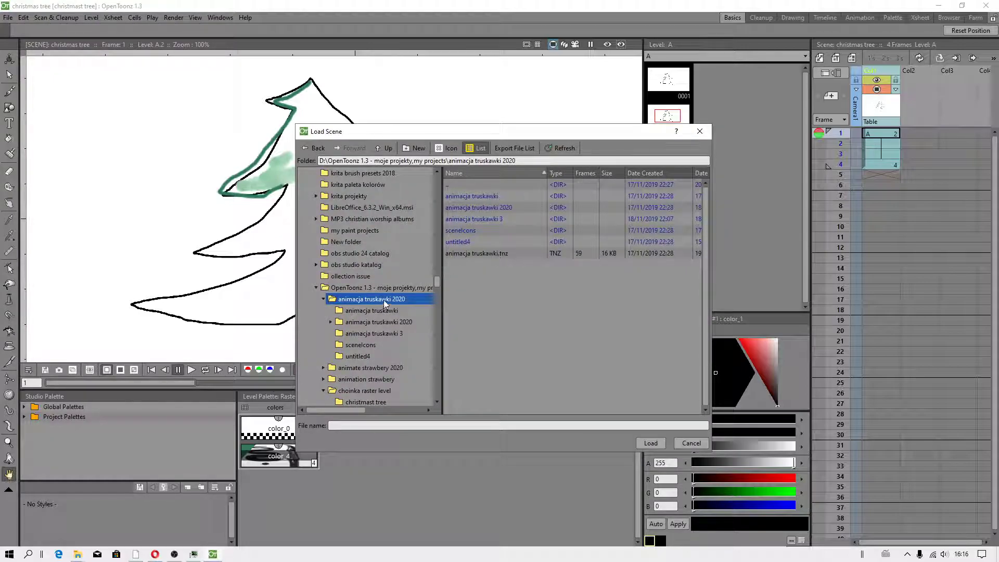
{"action": "left_click", "coordinate": [482, 255]}
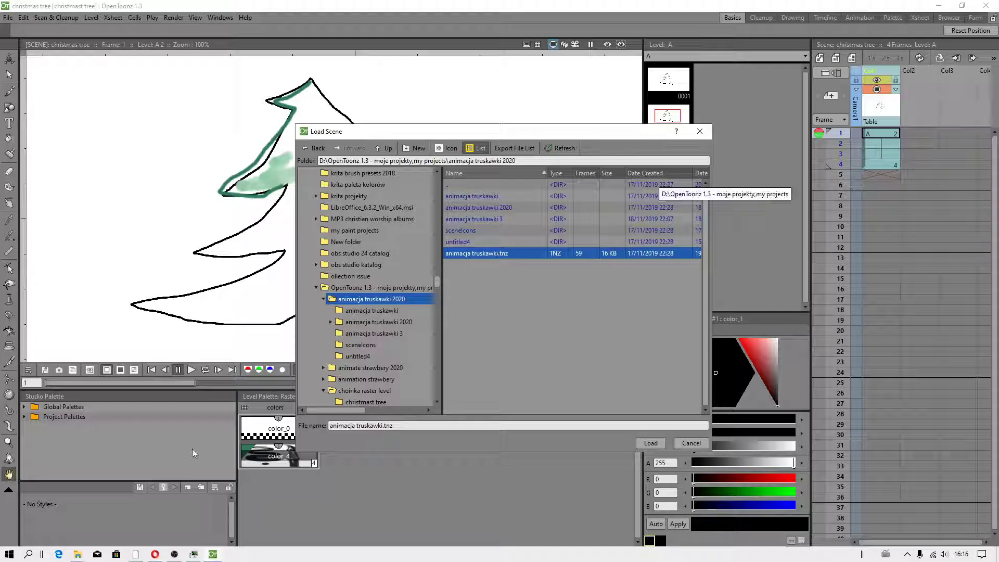
{"action": "left_click", "coordinate": [77, 554]}
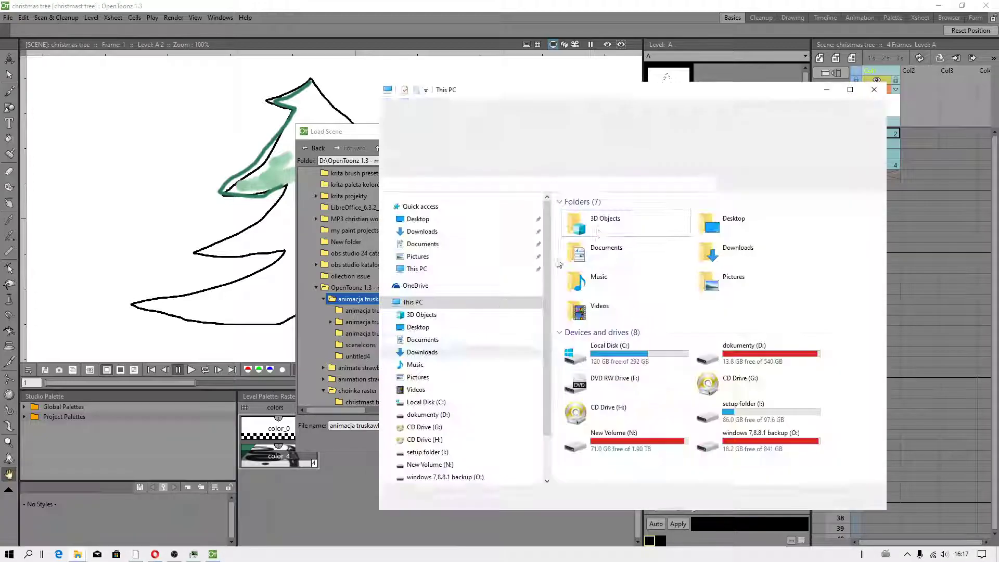
{"action": "left_click", "coordinate": [149, 508]}
{"action": "left_click", "coordinate": [855, 100]}
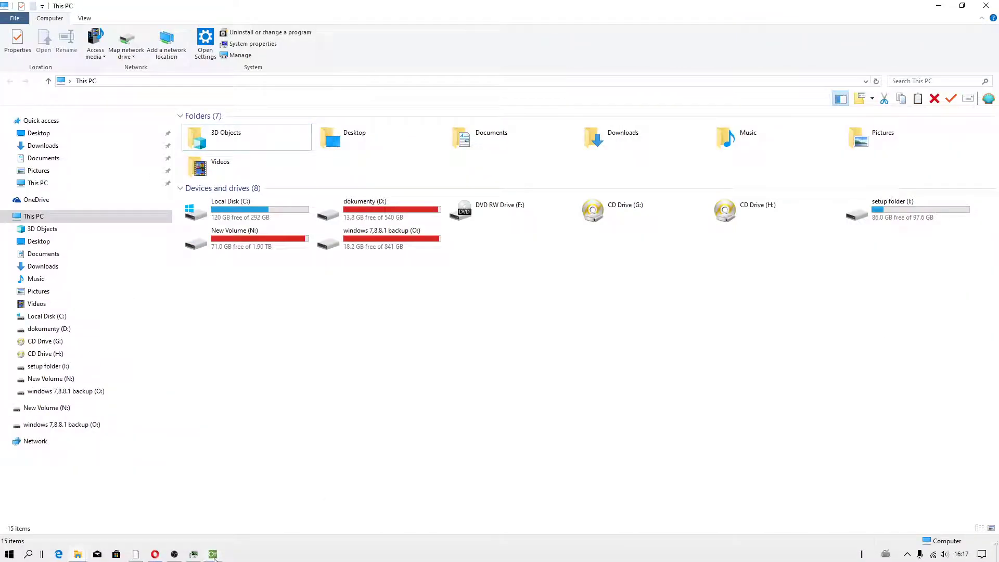
{"action": "left_click", "coordinate": [212, 554]}
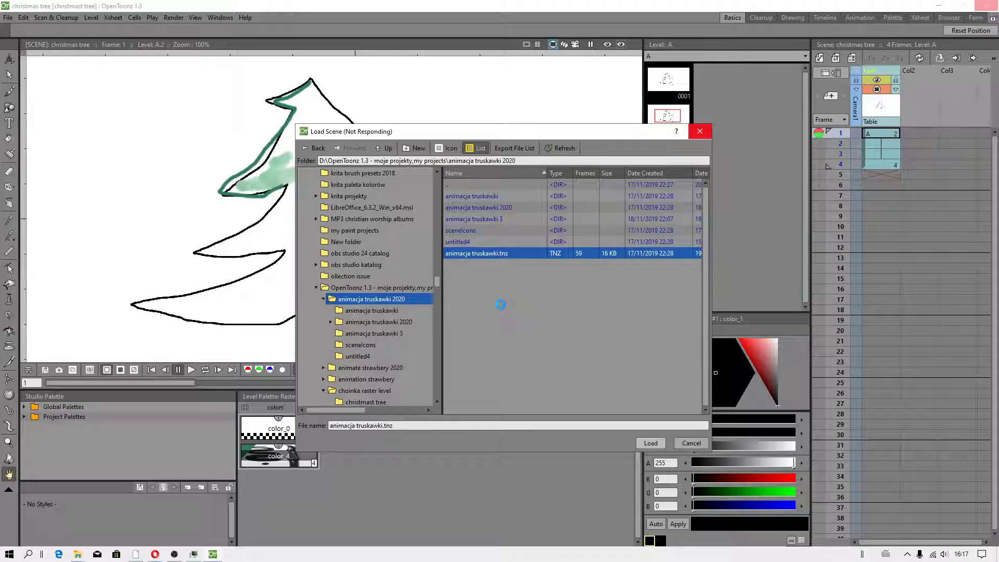
Load the strawberry scene under its own project and browse frames 15, 12, 9 and 1
{"action": "left_click", "coordinate": [521, 289]}
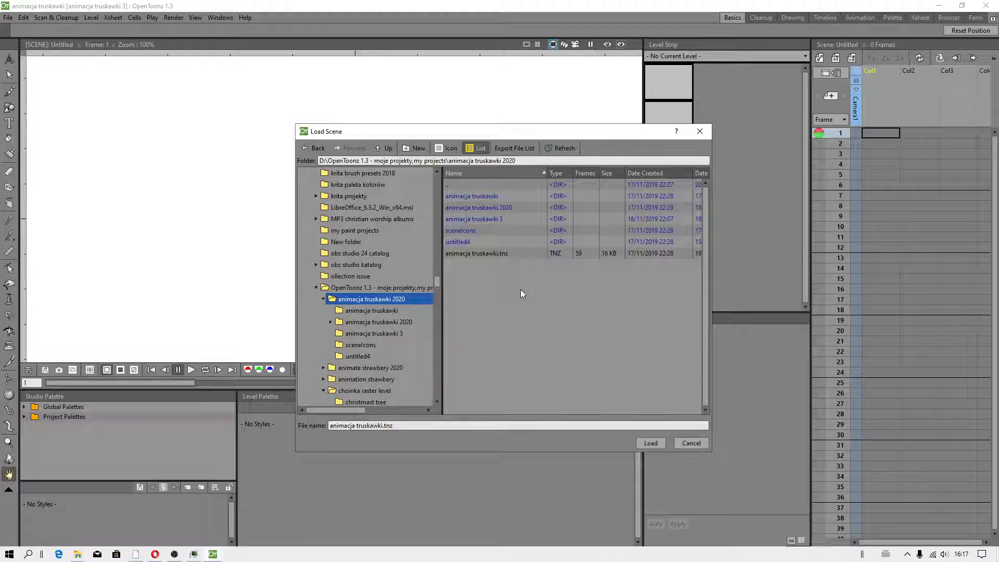
{"action": "key", "text": "Return"}
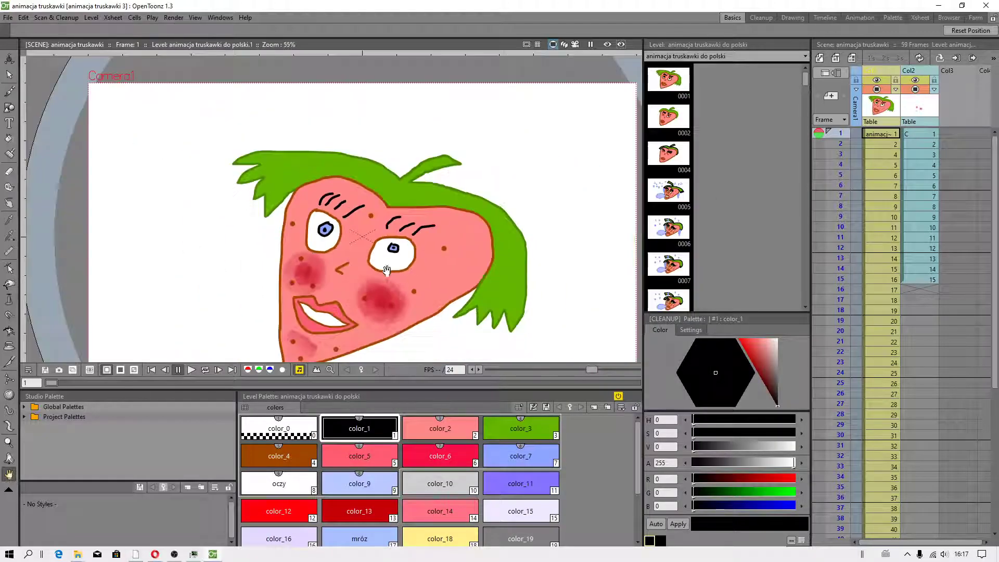
{"action": "scroll", "coordinate": [382, 272], "scroll_direction": "down", "scroll_amount": 1}
{"action": "scroll", "coordinate": [367, 282], "scroll_direction": "up", "scroll_amount": 3}
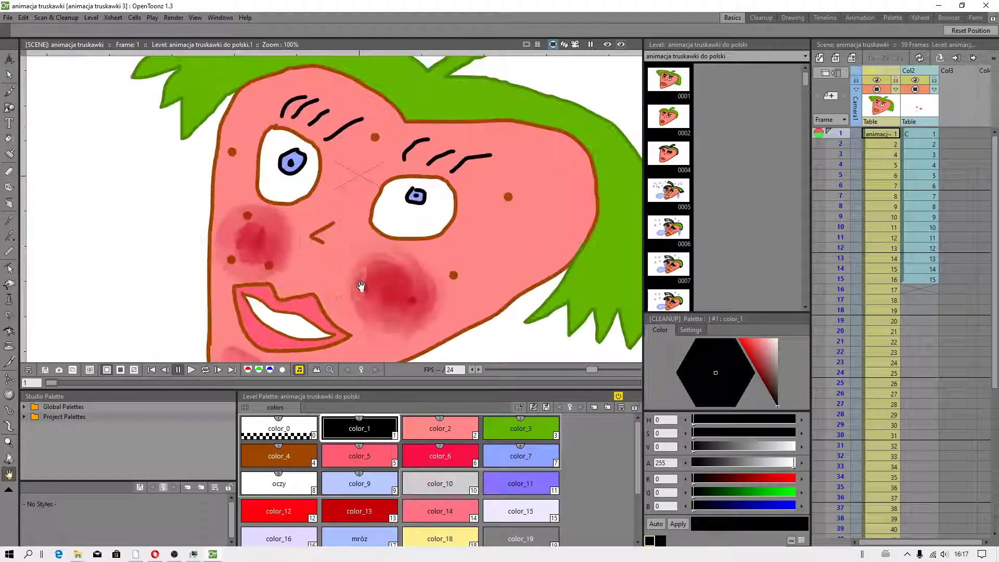
{"action": "left_click", "coordinate": [925, 279]}
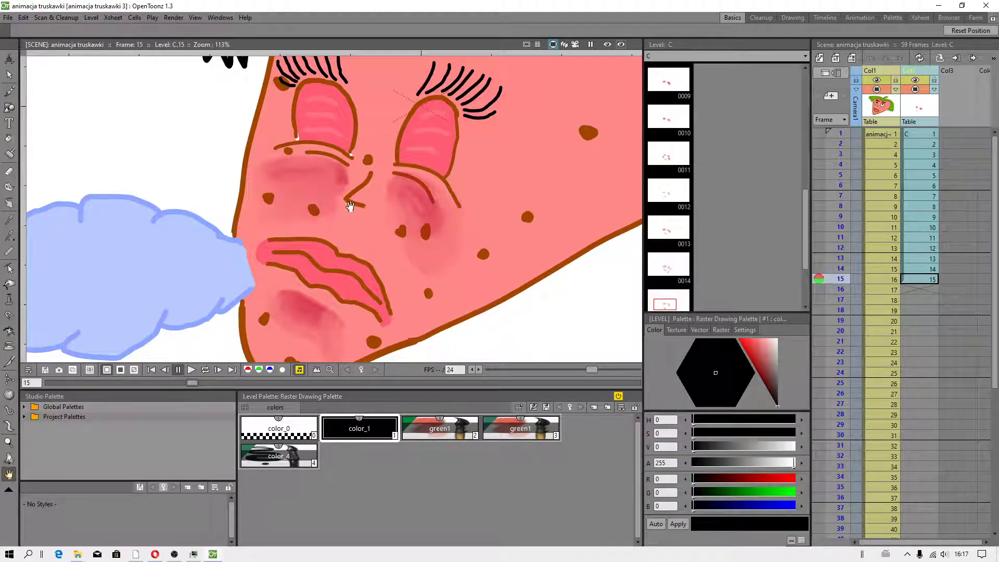
{"action": "scroll", "coordinate": [383, 193], "scroll_direction": "down", "scroll_amount": 5}
{"action": "scroll", "coordinate": [384, 194], "scroll_direction": "up", "scroll_amount": 2}
{"action": "scroll", "coordinate": [383, 194], "scroll_direction": "up", "scroll_amount": 2}
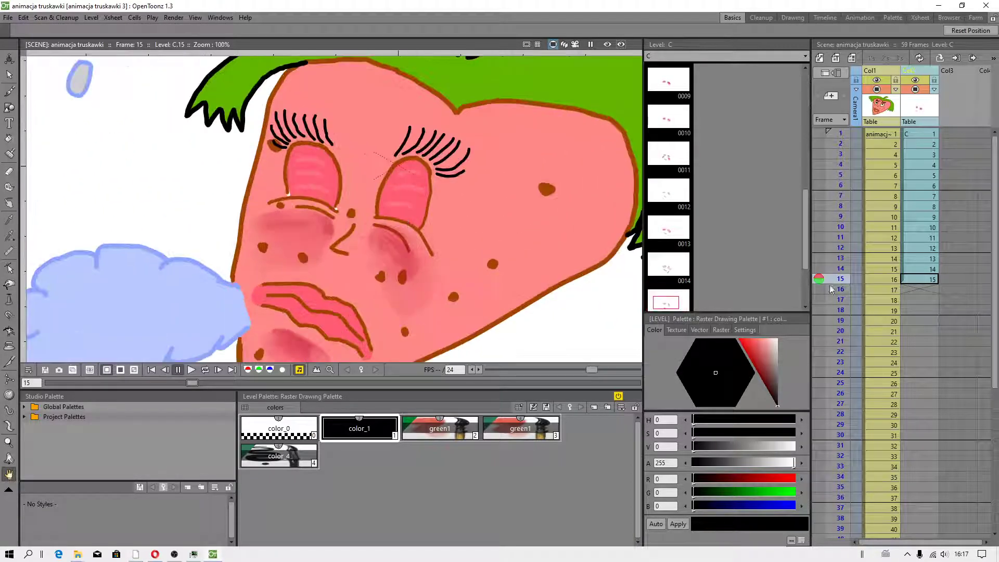
{"action": "left_click", "coordinate": [921, 258]}
{"action": "left_click", "coordinate": [922, 217]}
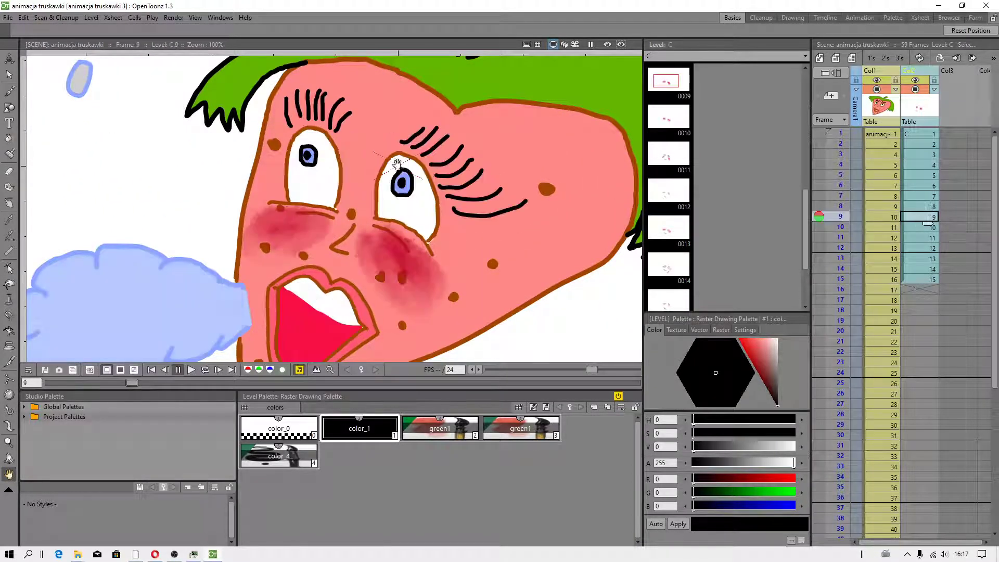
{"action": "scroll", "coordinate": [336, 208], "scroll_direction": "down", "scroll_amount": 4}
{"action": "scroll", "coordinate": [336, 207], "scroll_direction": "up", "scroll_amount": 2}
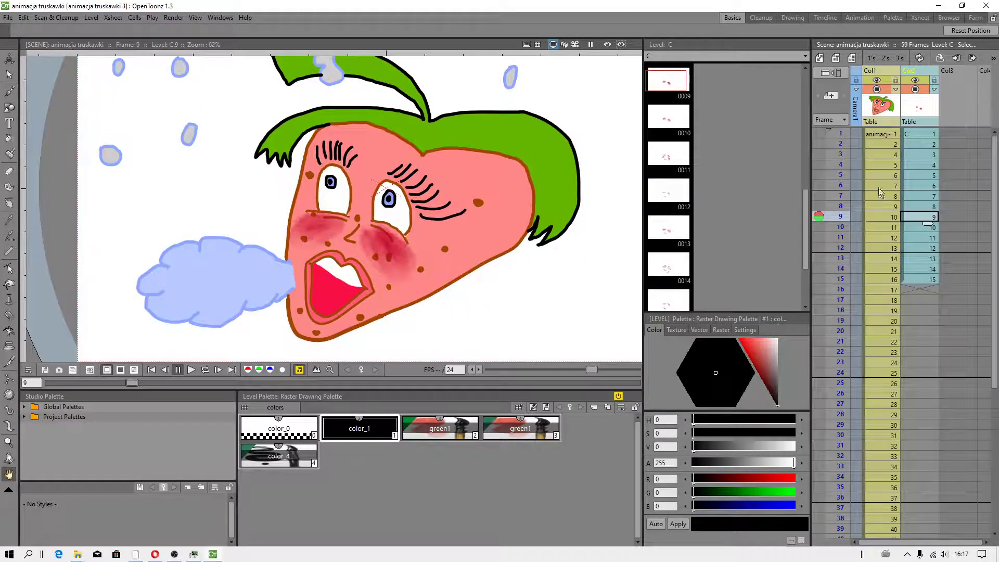
{"action": "left_click", "coordinate": [883, 134]}
Start Load Scene and collapse the projects, animacja truskawki 2020 and choinka folders
{"action": "left_click", "coordinate": [8, 18]}
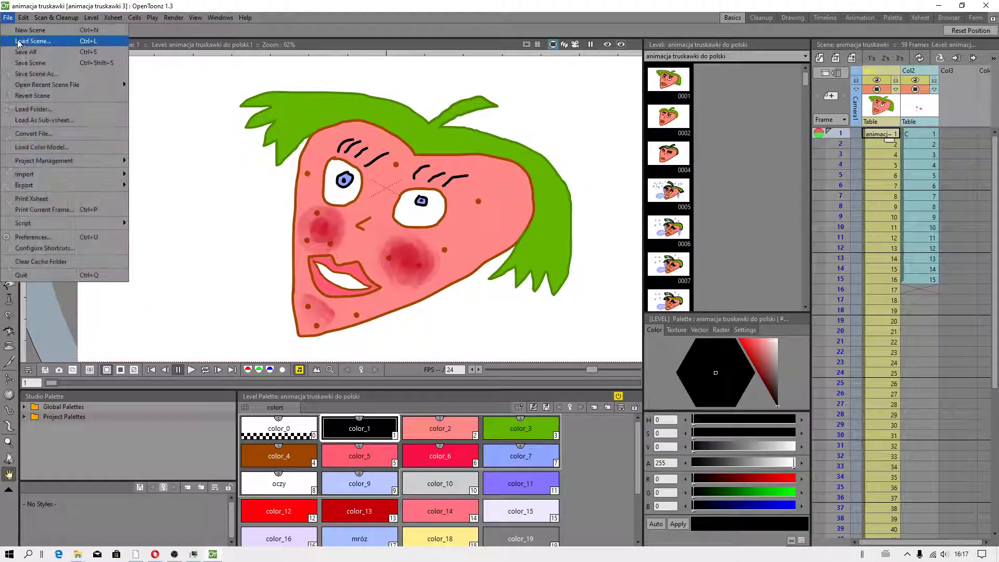
{"action": "left_click", "coordinate": [19, 41]}
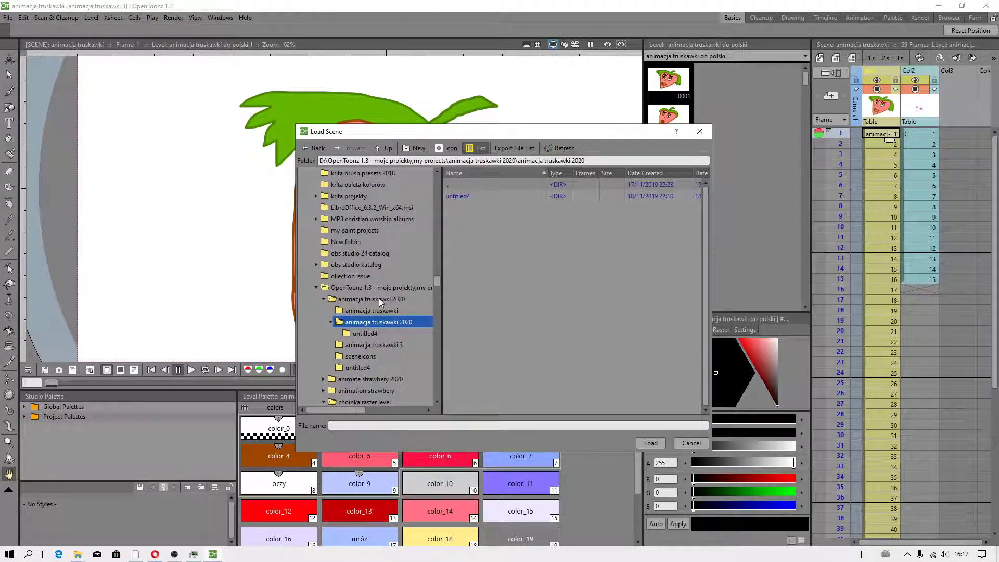
{"action": "scroll", "coordinate": [396, 355], "scroll_direction": "down", "scroll_amount": 2}
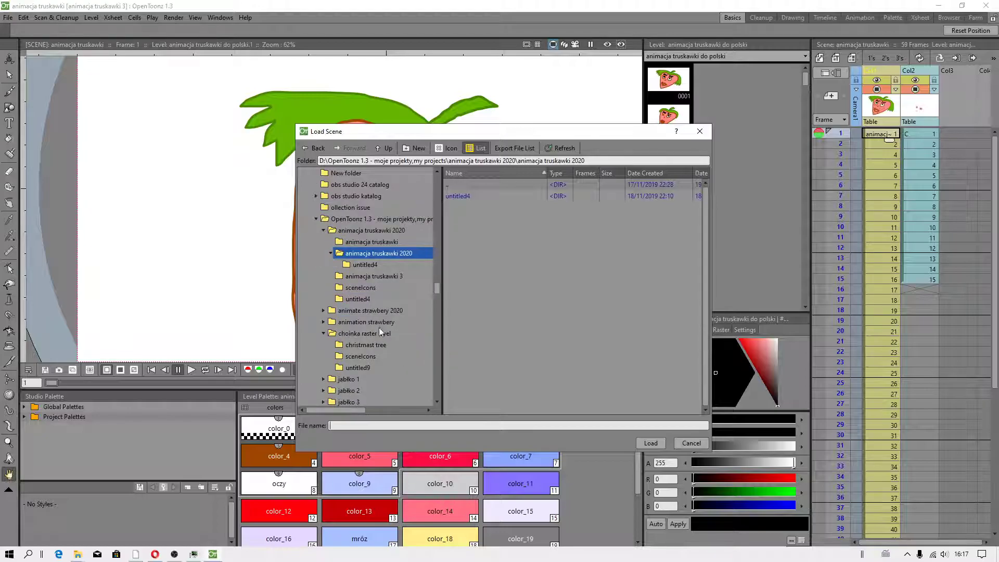
{"action": "scroll", "coordinate": [380, 327], "scroll_direction": "down", "scroll_amount": 3}
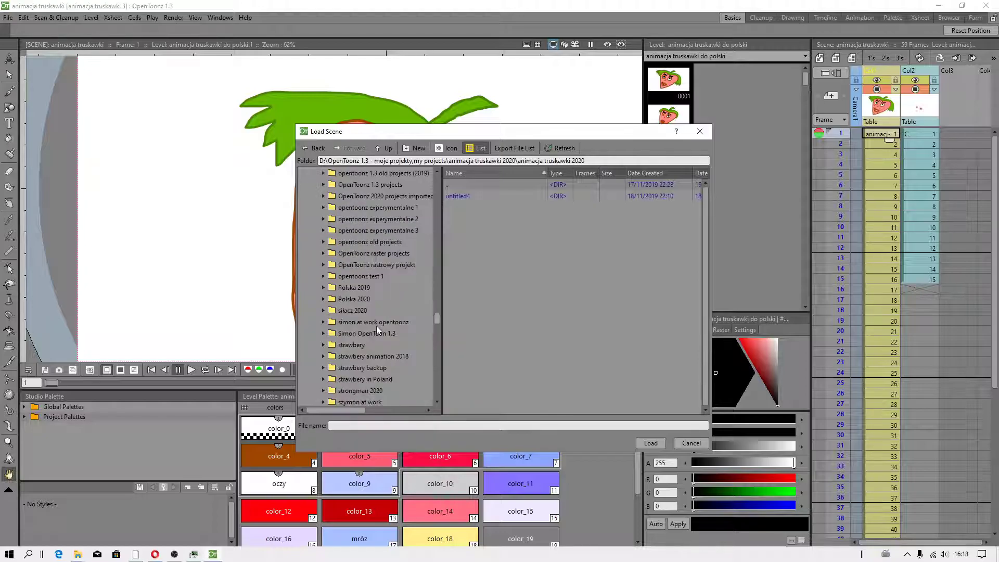
{"action": "scroll", "coordinate": [377, 325], "scroll_direction": "up", "scroll_amount": 3}
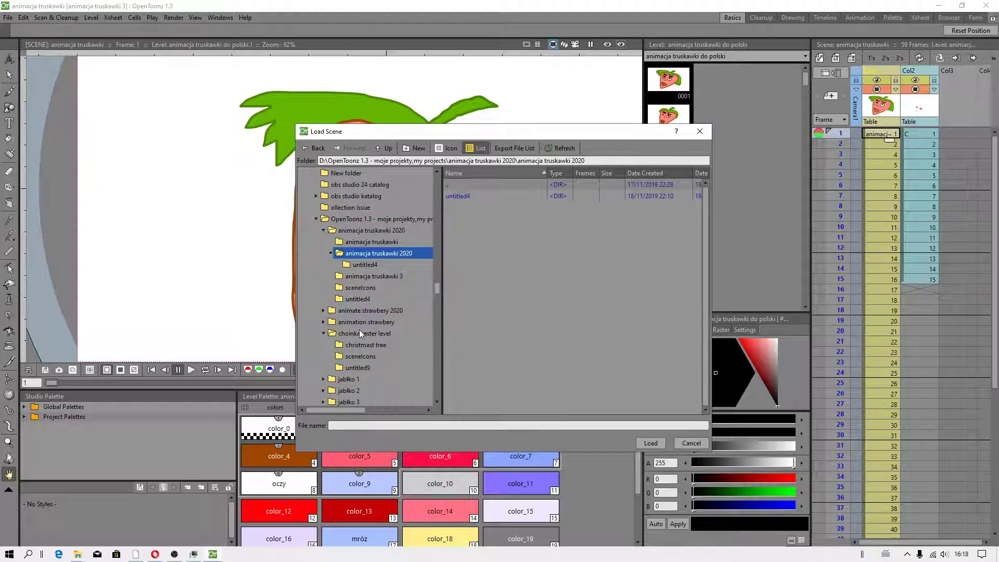
{"action": "scroll", "coordinate": [360, 329], "scroll_direction": "up", "scroll_amount": 2}
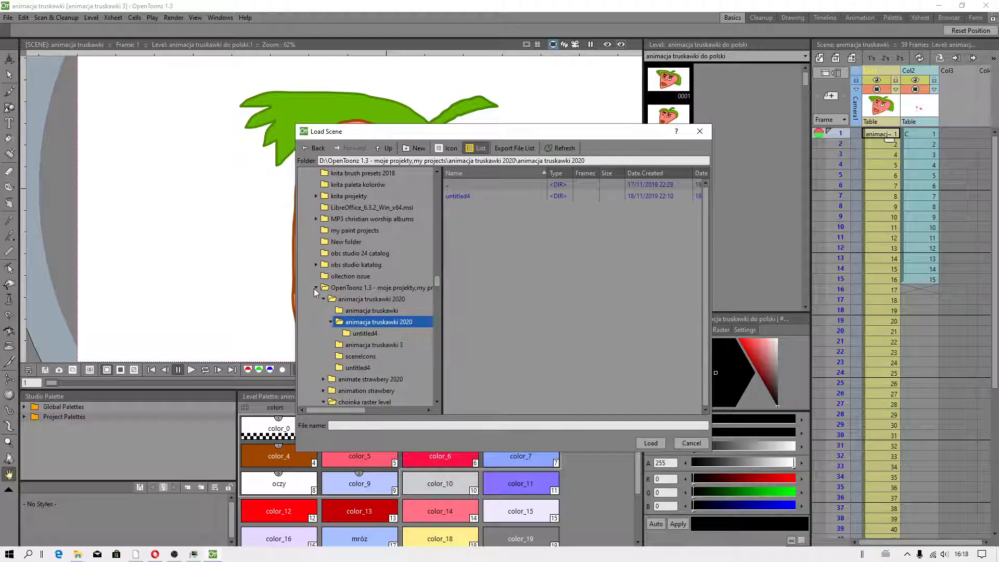
{"action": "scroll", "coordinate": [367, 333], "scroll_direction": "down", "scroll_amount": 1}
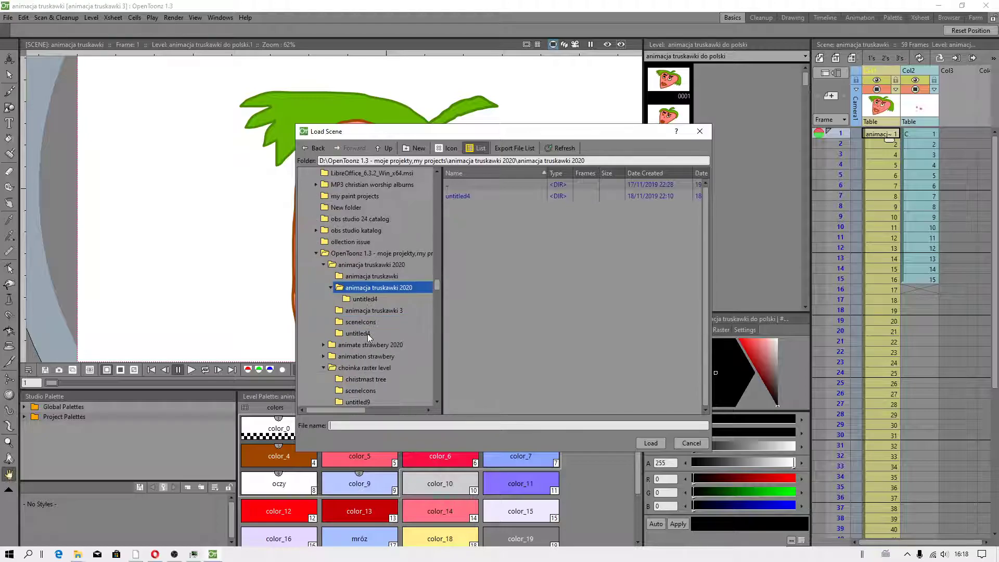
{"action": "left_click", "coordinate": [317, 254]}
{"action": "left_click", "coordinate": [317, 254]}
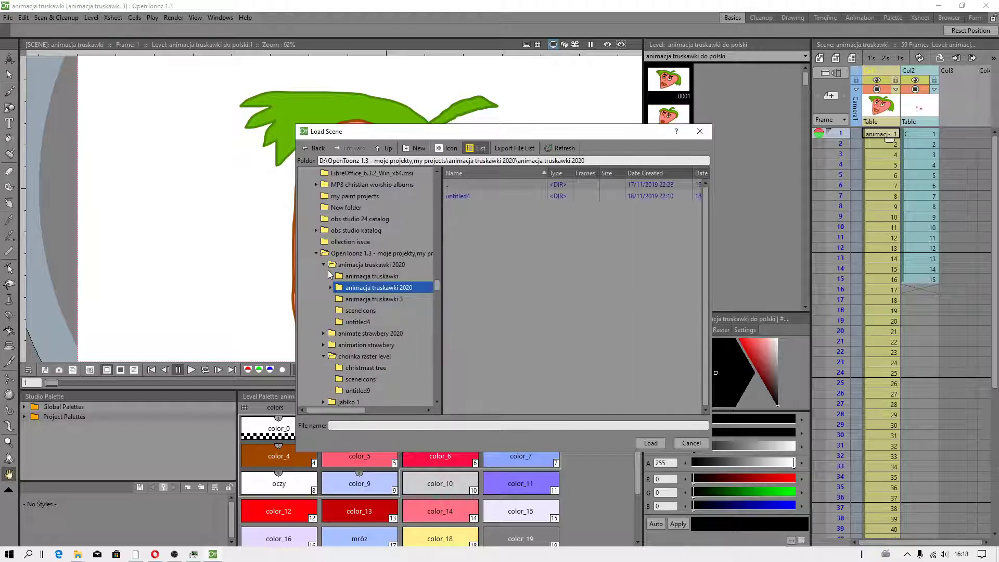
{"action": "left_click", "coordinate": [323, 265]}
{"action": "left_click", "coordinate": [325, 300]}
{"action": "scroll", "coordinate": [392, 321], "scroll_direction": "down", "scroll_amount": 5}
{"action": "scroll", "coordinate": [402, 358], "scroll_direction": "down", "scroll_amount": 2}
Load szymon do pracy 2.tnz from its folder, declining the project change
{"action": "double_click", "coordinate": [400, 355]}
{"action": "double_click", "coordinate": [374, 346]}
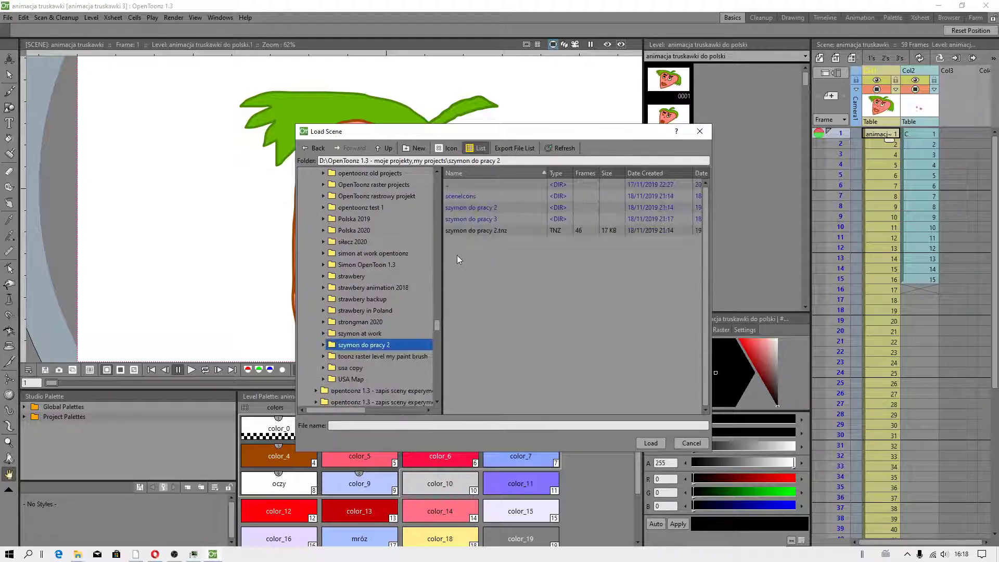
{"action": "left_click", "coordinate": [469, 231]}
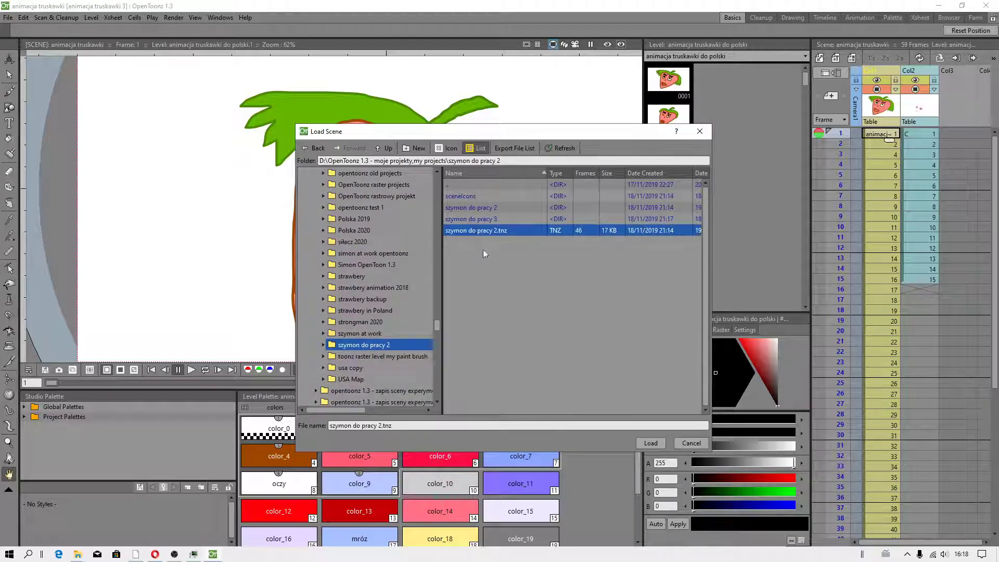
{"action": "left_click", "coordinate": [653, 446]}
{"action": "left_click", "coordinate": [508, 291]}
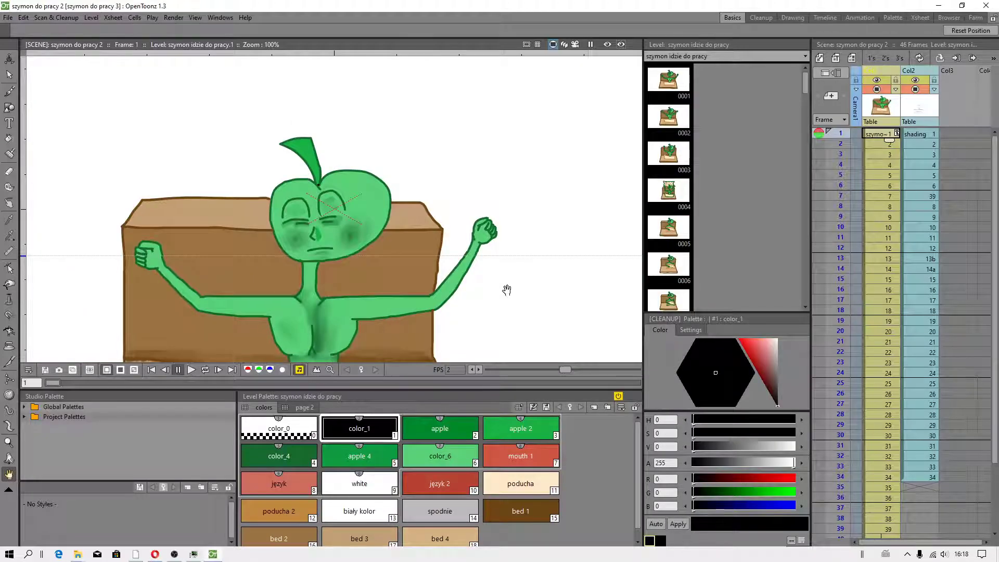
Show frame 34 of the shading column in szymon do pracy 2
{"action": "left_click", "coordinate": [921, 477]}
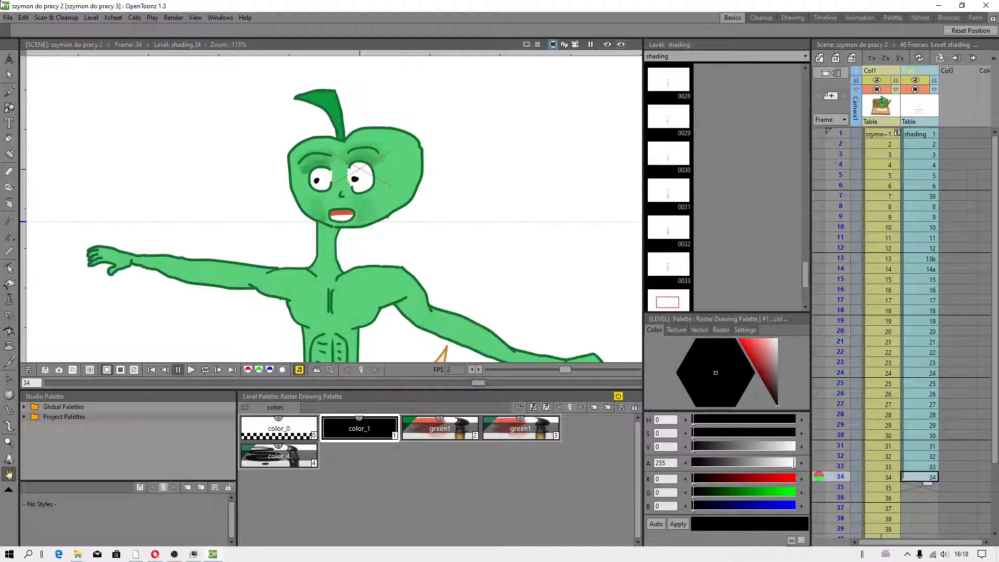
Load szymon do pracy 2.tnz from I:\OpenToonz 1.3 - moje projekty, changing to its project
{"action": "left_click", "coordinate": [6, 18]}
{"action": "left_click", "coordinate": [17, 41]}
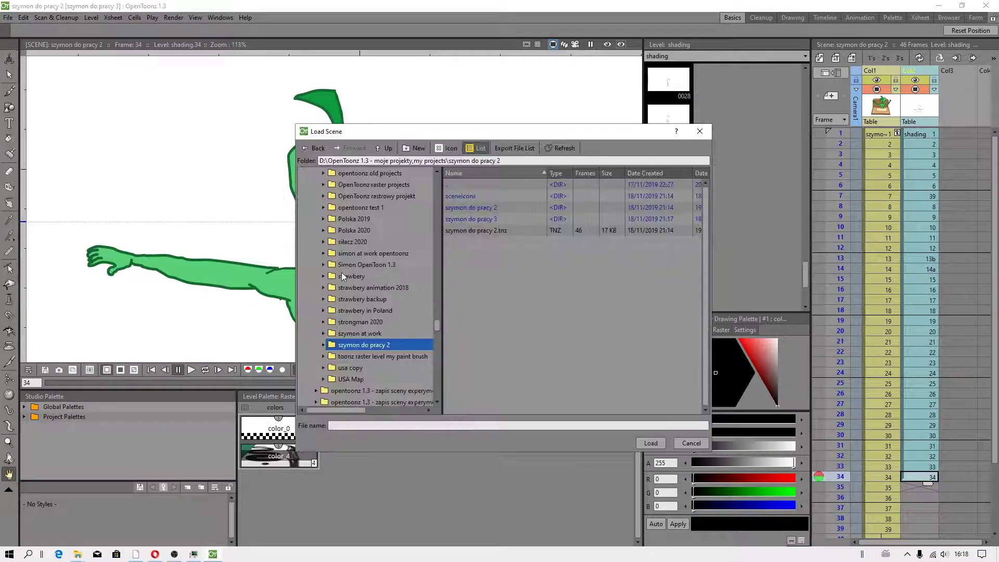
{"action": "scroll", "coordinate": [340, 266], "scroll_direction": "up", "scroll_amount": 2}
{"action": "scroll", "coordinate": [336, 259], "scroll_direction": "up", "scroll_amount": 3}
{"action": "scroll", "coordinate": [316, 249], "scroll_direction": "up", "scroll_amount": 2}
{"action": "scroll", "coordinate": [322, 242], "scroll_direction": "up", "scroll_amount": 2}
{"action": "scroll", "coordinate": [323, 243], "scroll_direction": "up", "scroll_amount": 5}
{"action": "scroll", "coordinate": [328, 235], "scroll_direction": "up", "scroll_amount": 5}
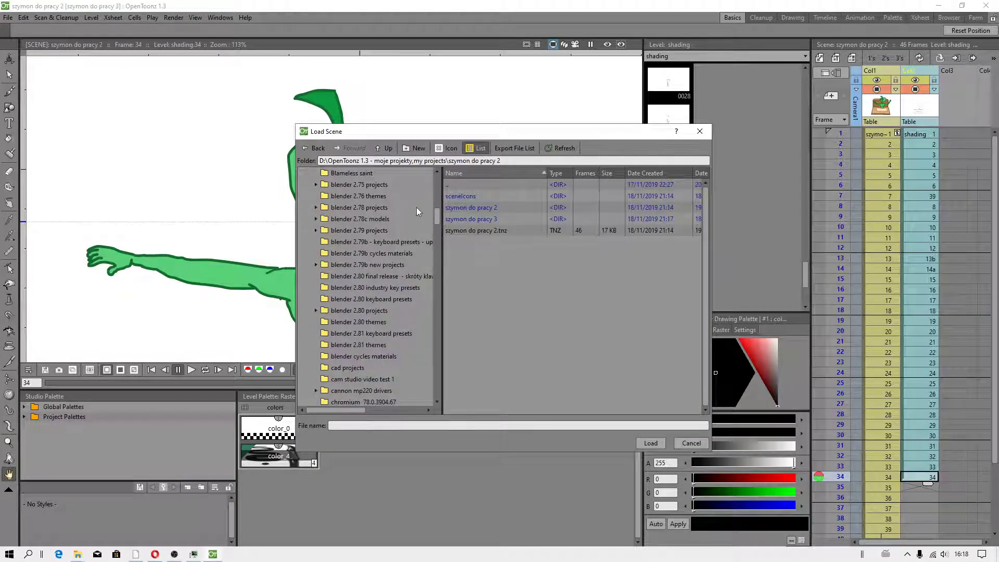
{"action": "scroll", "coordinate": [312, 222], "scroll_direction": "up", "scroll_amount": 5}
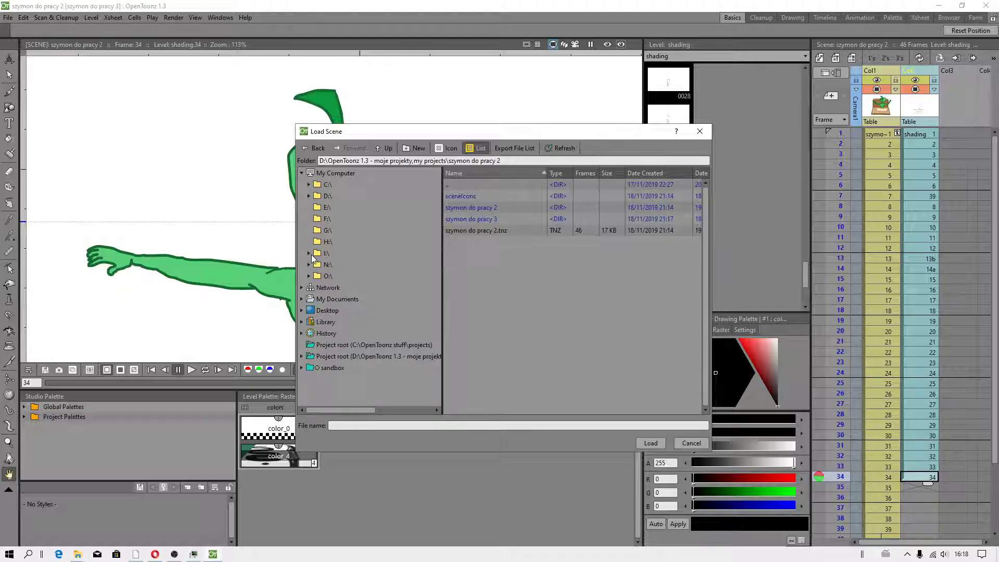
{"action": "left_click", "coordinate": [310, 254]}
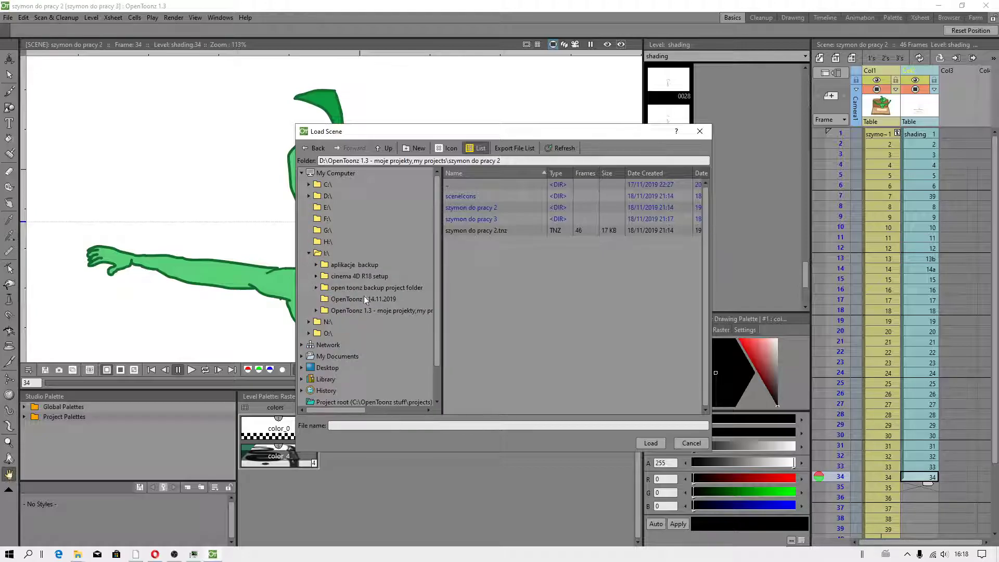
{"action": "left_click", "coordinate": [372, 311]}
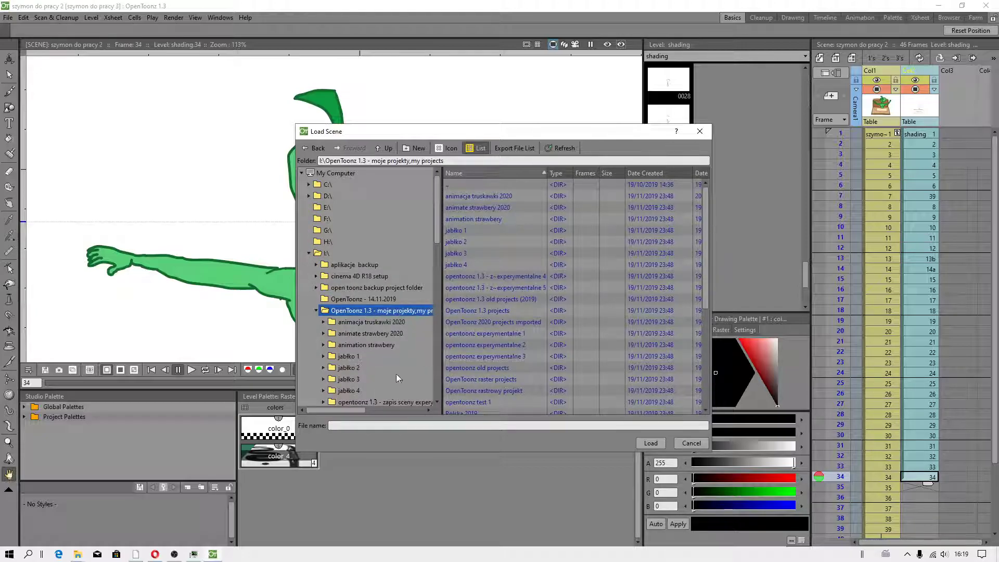
{"action": "scroll", "coordinate": [396, 373], "scroll_direction": "down", "scroll_amount": 3}
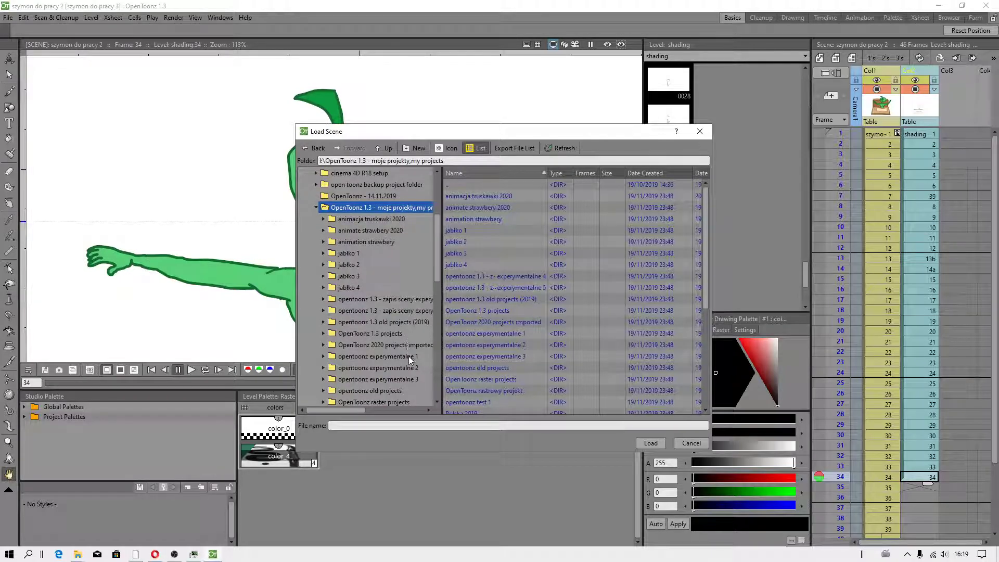
{"action": "scroll", "coordinate": [390, 354], "scroll_direction": "down", "scroll_amount": 3}
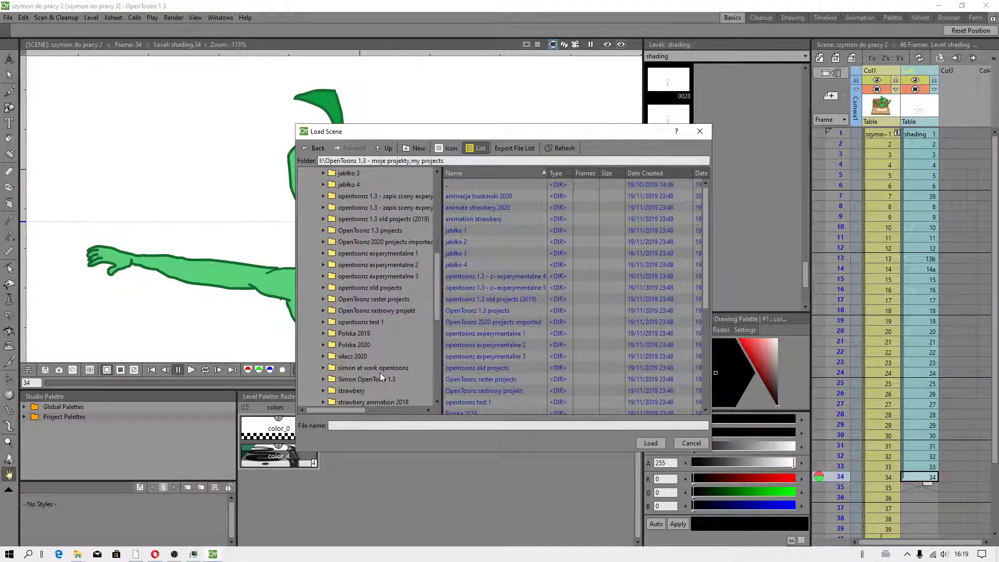
{"action": "scroll", "coordinate": [380, 379], "scroll_direction": "down", "scroll_amount": 2}
{"action": "left_click", "coordinate": [375, 389]}
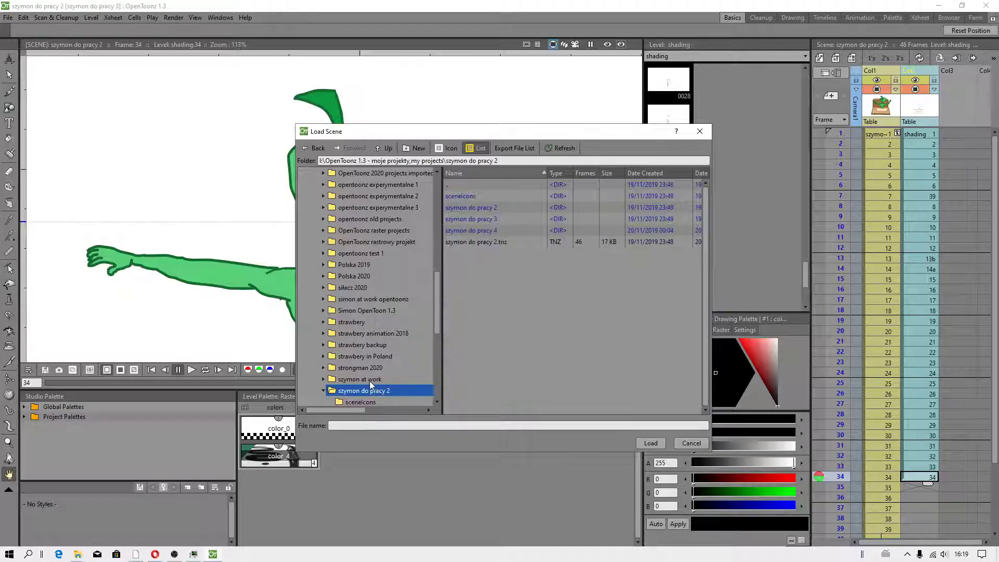
{"action": "left_click", "coordinate": [473, 244]}
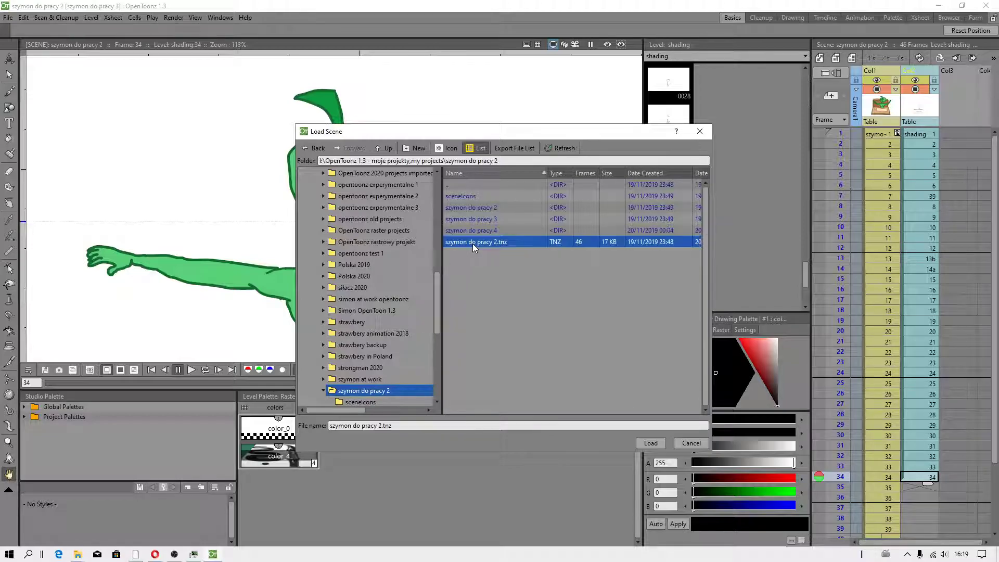
{"action": "left_click", "coordinate": [651, 444]}
{"action": "left_click", "coordinate": [506, 289]}
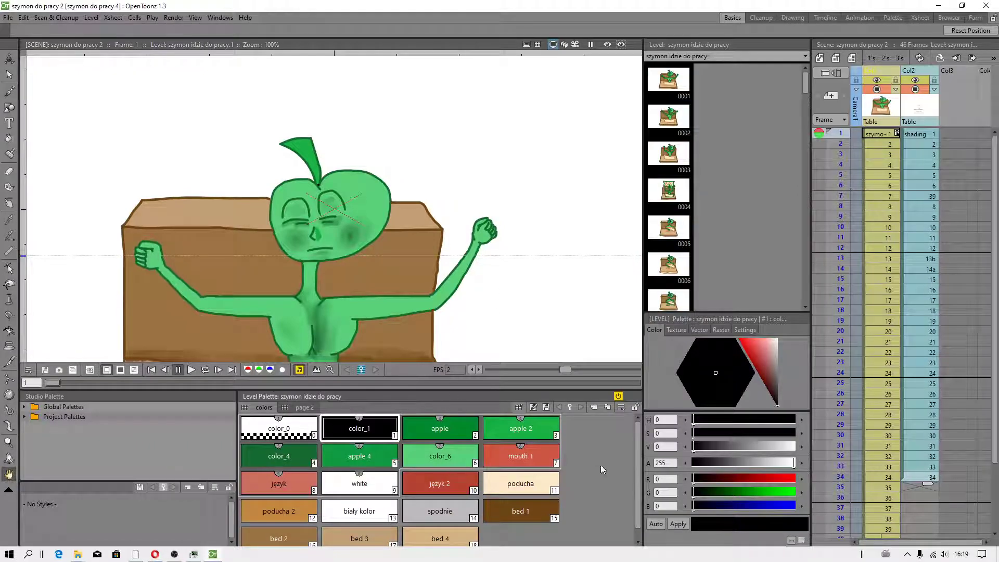
Show frame 34 of the reloaded scene's shading column
{"action": "left_click", "coordinate": [914, 480]}
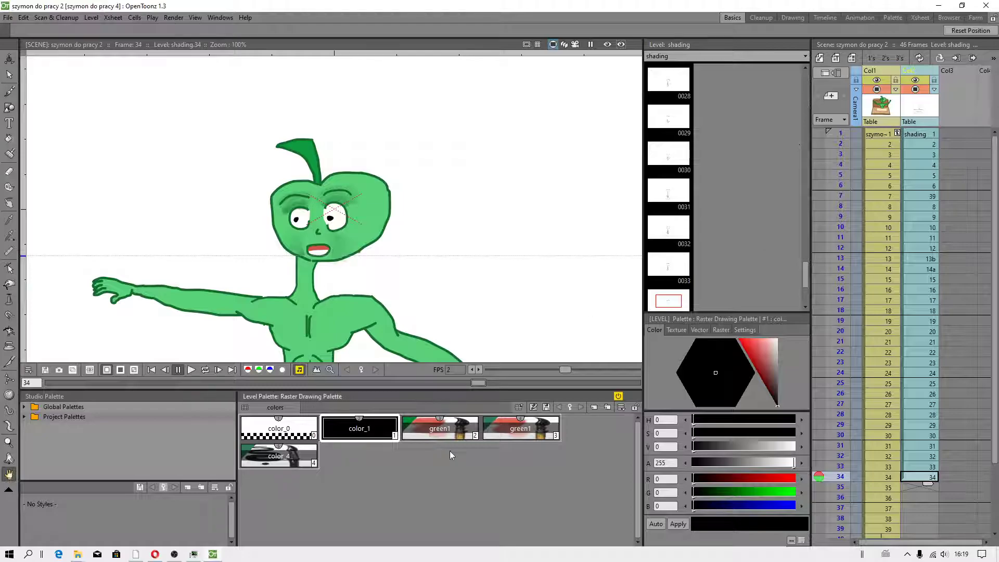
{"action": "mouse_move", "coordinate": [77, 555]}
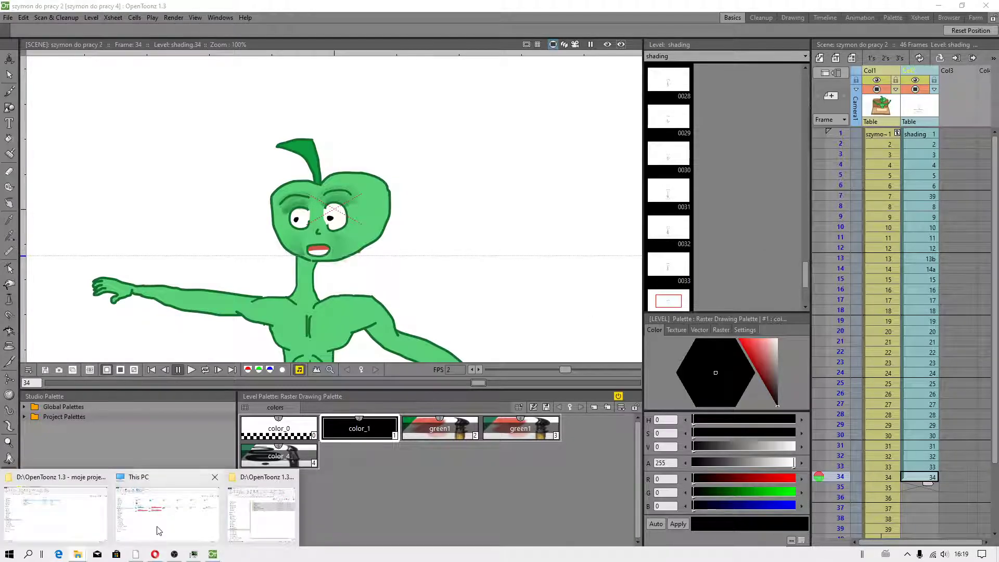
In File Explorer, look through the dokumenty (D:) and backup (O:) drives
{"action": "left_click", "coordinate": [159, 541]}
{"action": "double_click", "coordinate": [356, 211]}
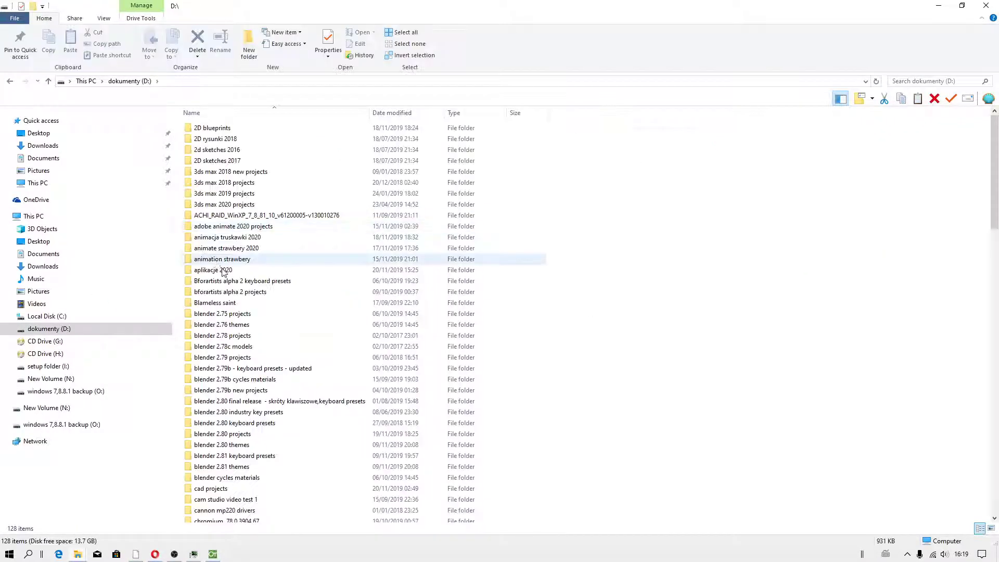
{"action": "scroll", "coordinate": [234, 258], "scroll_direction": "down", "scroll_amount": 2}
{"action": "left_click", "coordinate": [87, 81]}
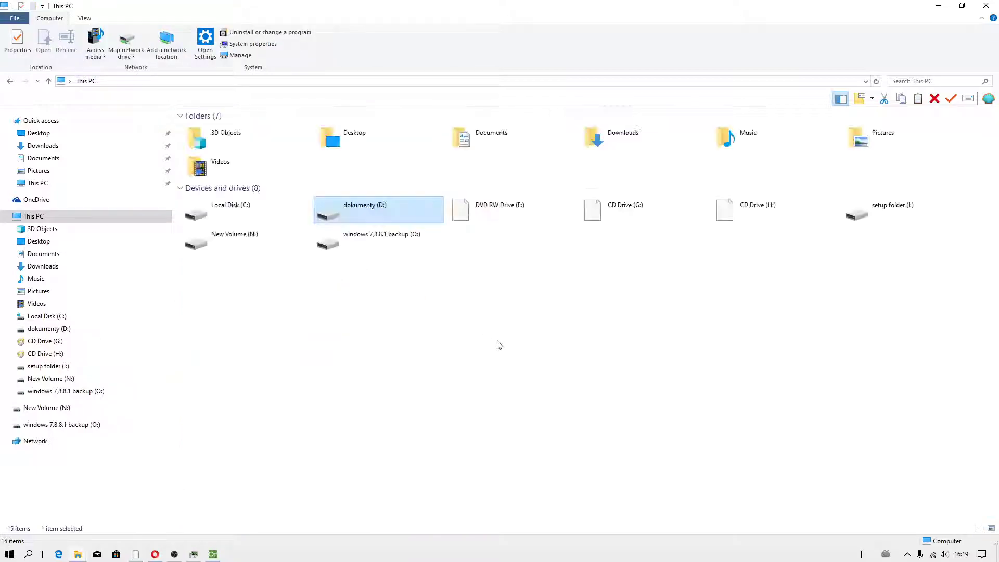
{"action": "left_click", "coordinate": [384, 251]}
{"action": "double_click", "coordinate": [384, 249]}
{"action": "scroll", "coordinate": [323, 316], "scroll_direction": "down", "scroll_amount": 3}
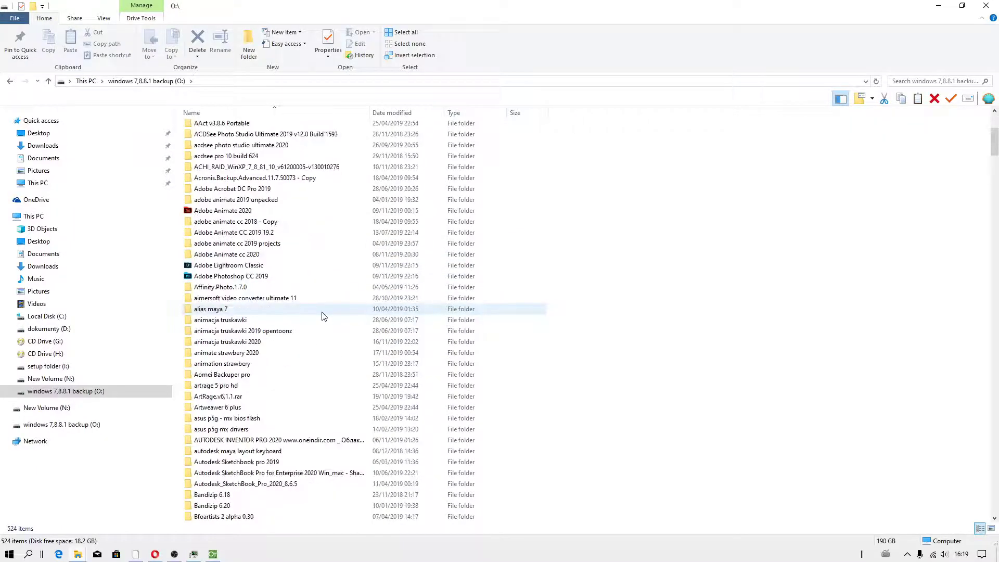
{"action": "scroll", "coordinate": [323, 316], "scroll_direction": "down", "scroll_amount": 7}
{"action": "scroll", "coordinate": [270, 331], "scroll_direction": "down", "scroll_amount": 7}
{"action": "scroll", "coordinate": [263, 351], "scroll_direction": "down", "scroll_amount": 7}
{"action": "scroll", "coordinate": [262, 343], "scroll_direction": "down", "scroll_amount": 7}
{"action": "scroll", "coordinate": [258, 345], "scroll_direction": "down", "scroll_amount": 6}
{"action": "scroll", "coordinate": [257, 376], "scroll_direction": "down", "scroll_amount": 2}
{"action": "scroll", "coordinate": [255, 405], "scroll_direction": "down", "scroll_amount": 3}
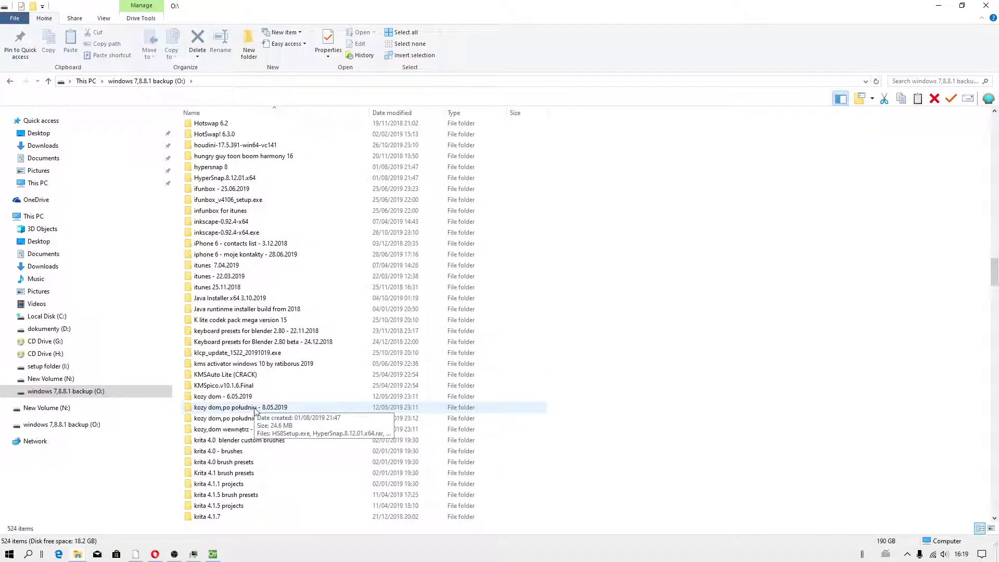
{"action": "scroll", "coordinate": [255, 414], "scroll_direction": "down", "scroll_amount": 8}
{"action": "scroll", "coordinate": [255, 418], "scroll_direction": "down", "scroll_amount": 5}
{"action": "scroll", "coordinate": [255, 421], "scroll_direction": "down", "scroll_amount": 5}
{"action": "scroll", "coordinate": [256, 427], "scroll_direction": "down", "scroll_amount": 5}
{"action": "scroll", "coordinate": [255, 429], "scroll_direction": "down", "scroll_amount": 7}
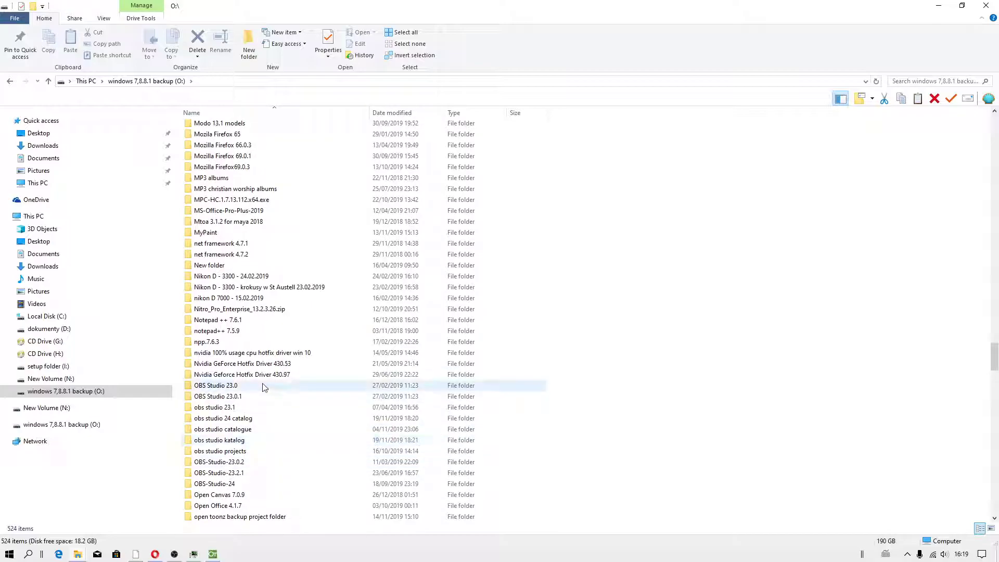
{"action": "scroll", "coordinate": [262, 467], "scroll_direction": "down", "scroll_amount": 3}
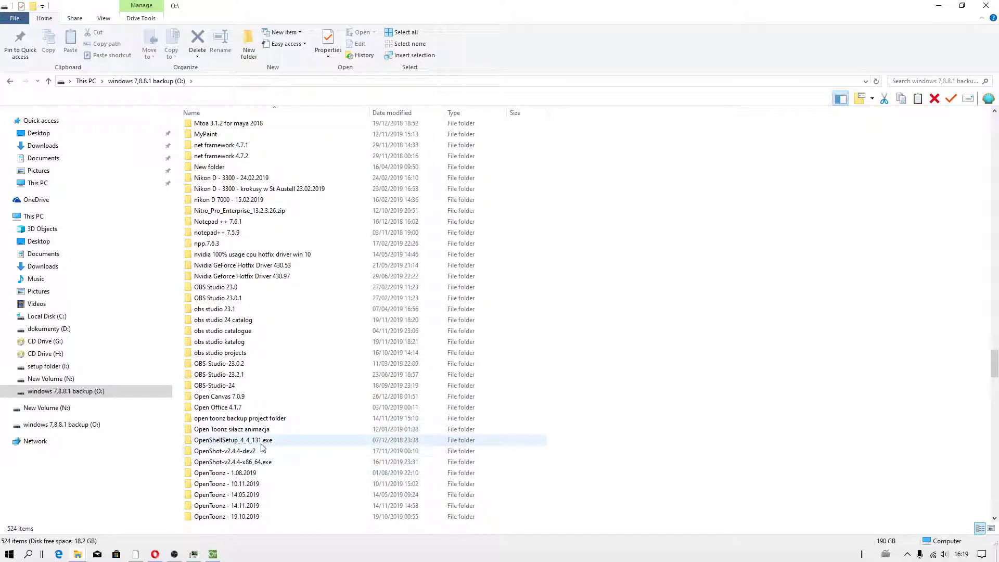
{"action": "left_click", "coordinate": [86, 81]}
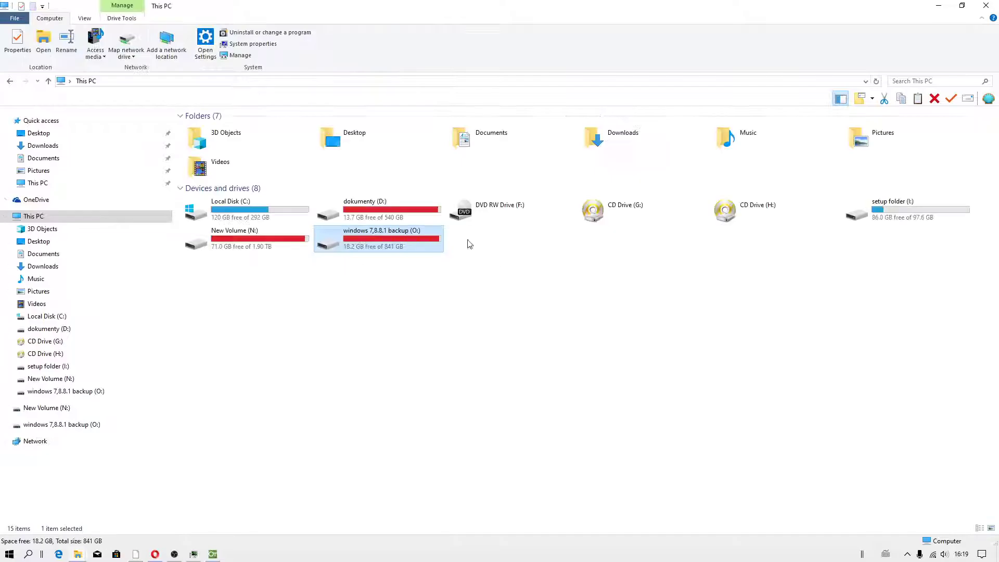
Open the szymon do pracy 2 folder on drive I: and select szymon paleta.tpl
{"action": "double_click", "coordinate": [906, 208]}
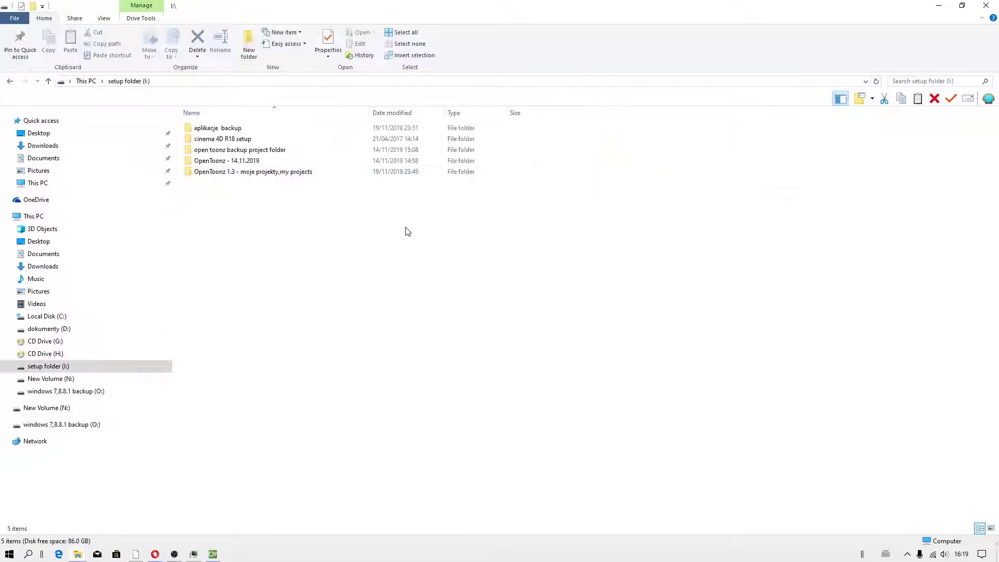
{"action": "double_click", "coordinate": [254, 171]}
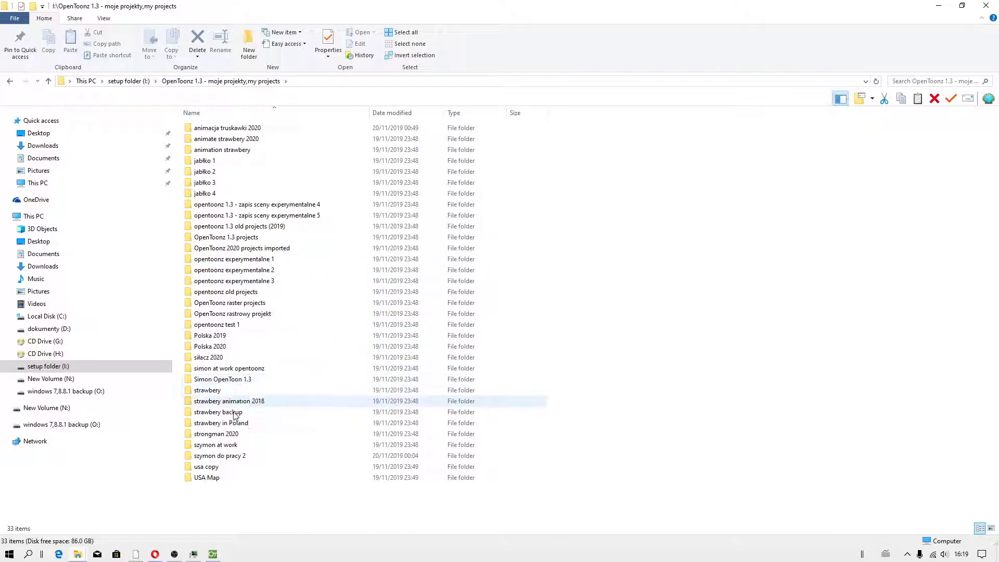
{"action": "double_click", "coordinate": [229, 458]}
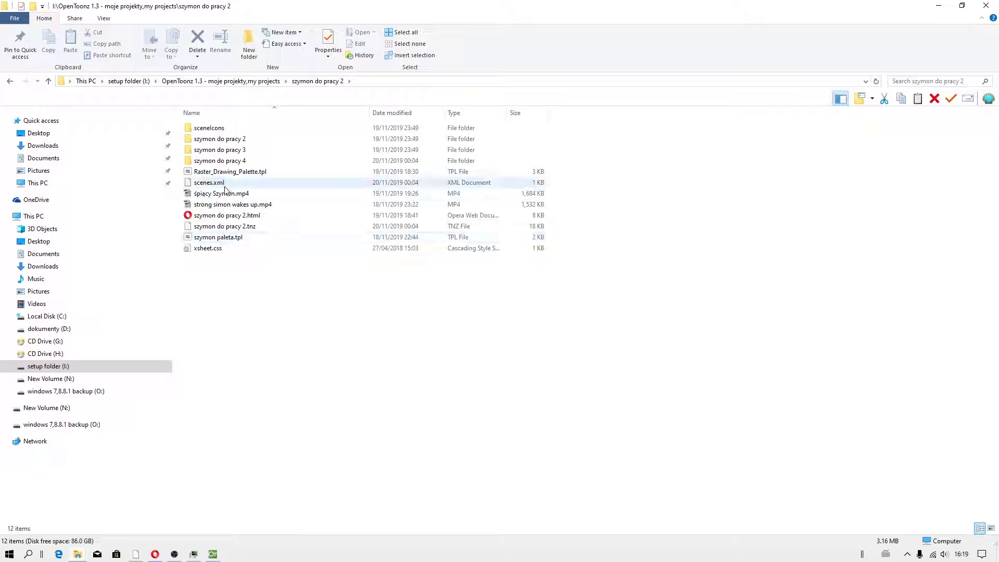
{"action": "left_click", "coordinate": [231, 178]}
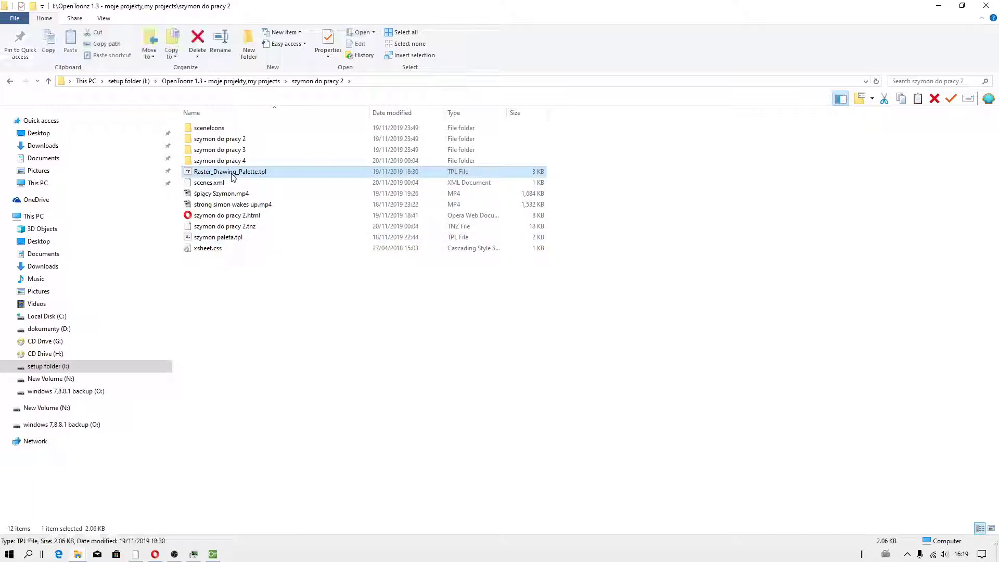
{"action": "left_click", "coordinate": [235, 241]}
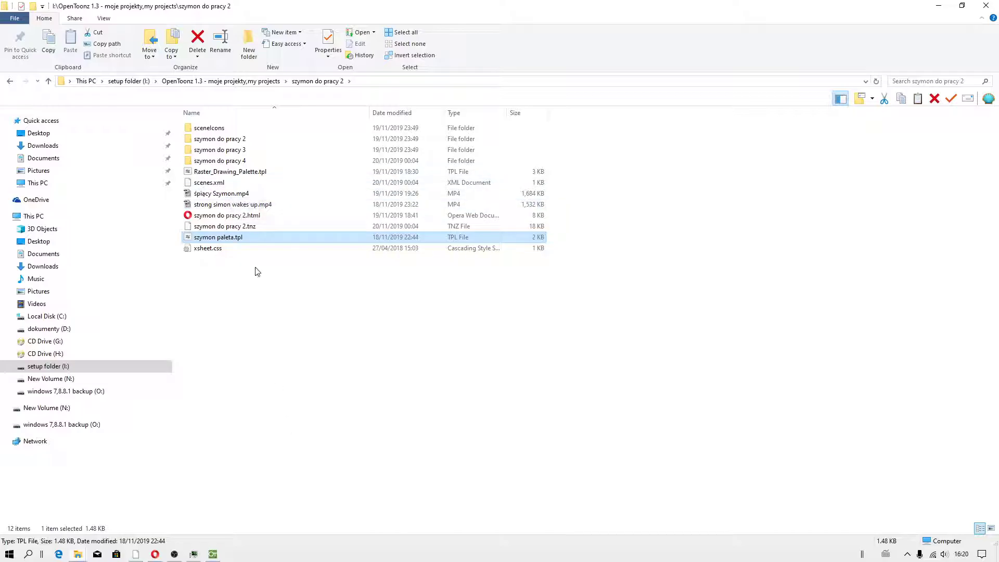
Back in OpenToonz, inspect and dismiss the palette's style context menus
{"action": "left_click", "coordinate": [216, 554]}
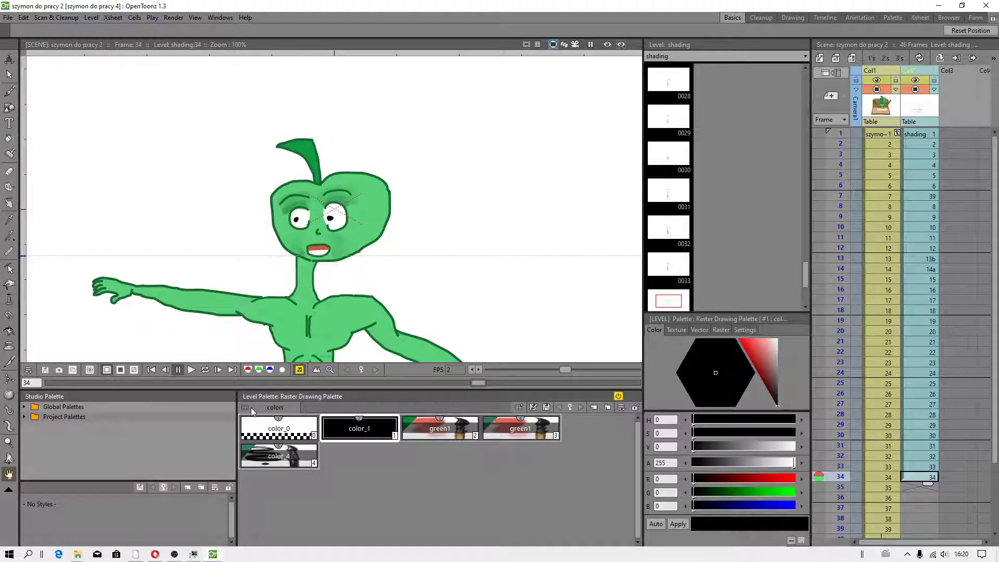
{"action": "right_click", "coordinate": [358, 504]}
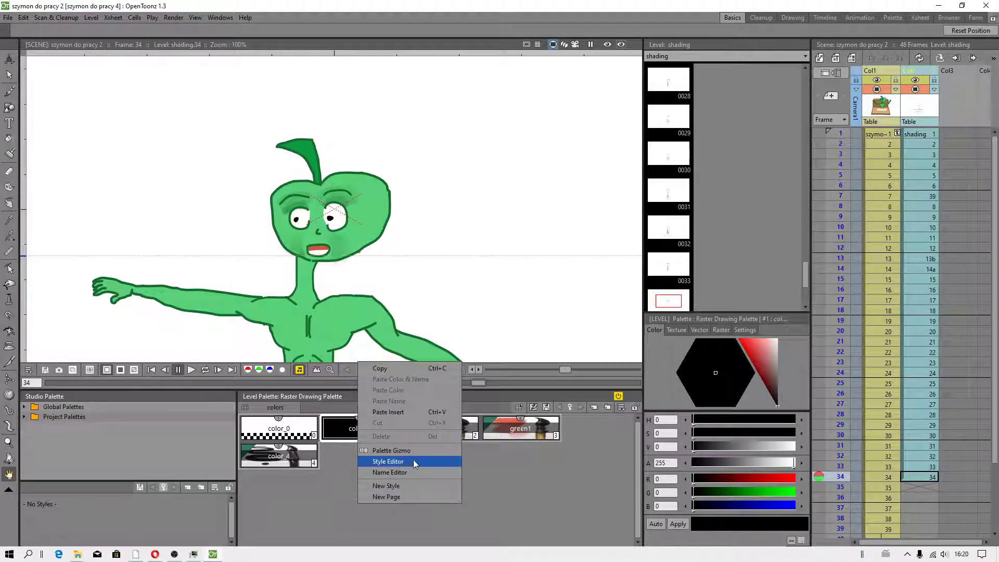
{"action": "left_click", "coordinate": [575, 459]}
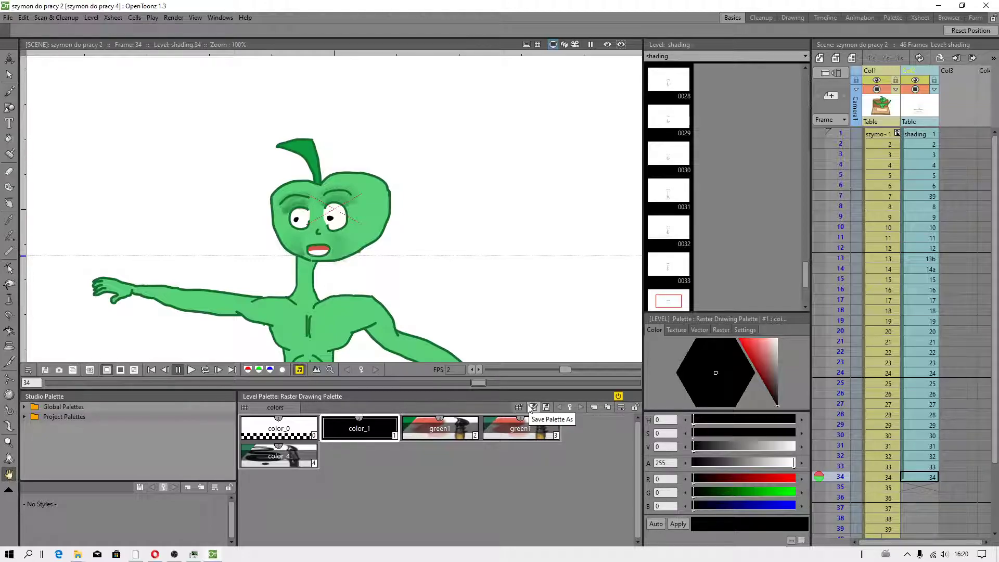
{"action": "right_click", "coordinate": [443, 508]}
{"action": "left_click", "coordinate": [341, 477]}
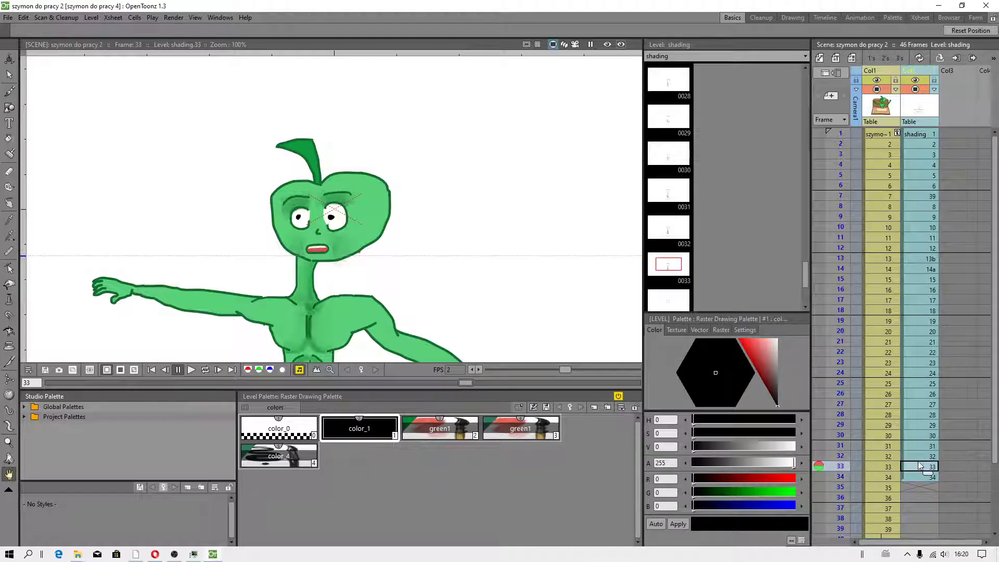
Save the raster drawing level palette from the palette's context menu
{"action": "left_click", "coordinate": [628, 409]}
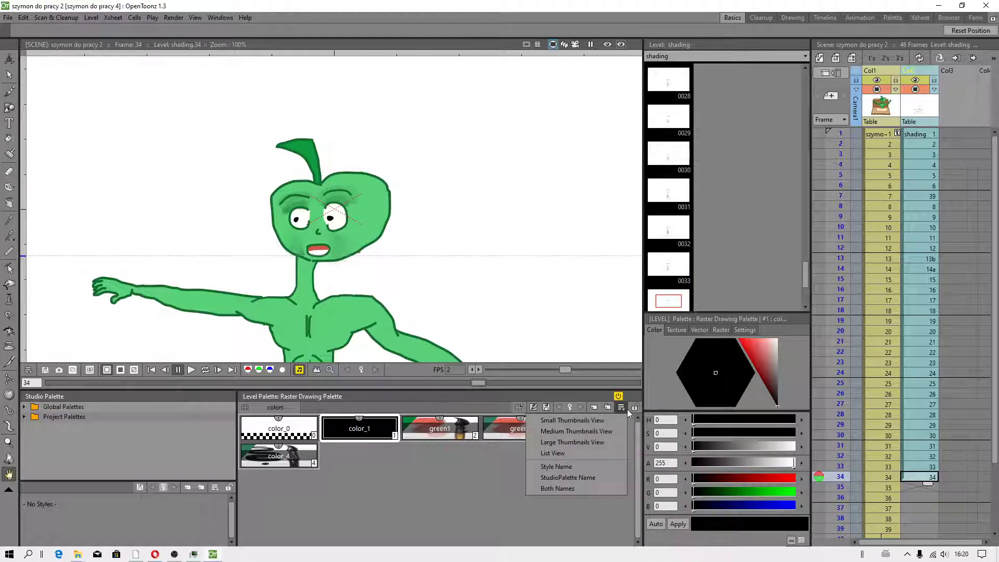
{"action": "left_click", "coordinate": [416, 483]}
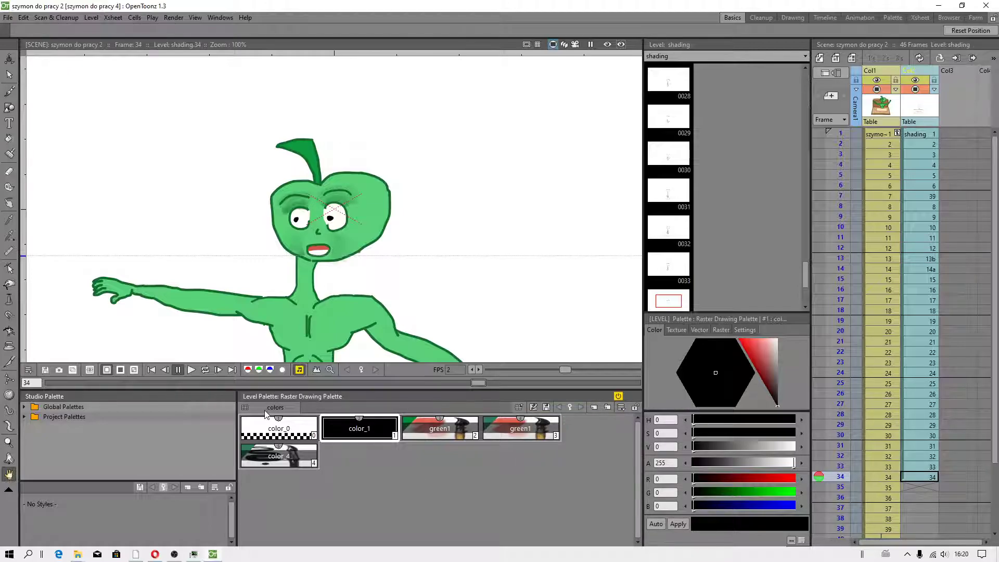
{"action": "right_click", "coordinate": [267, 408]}
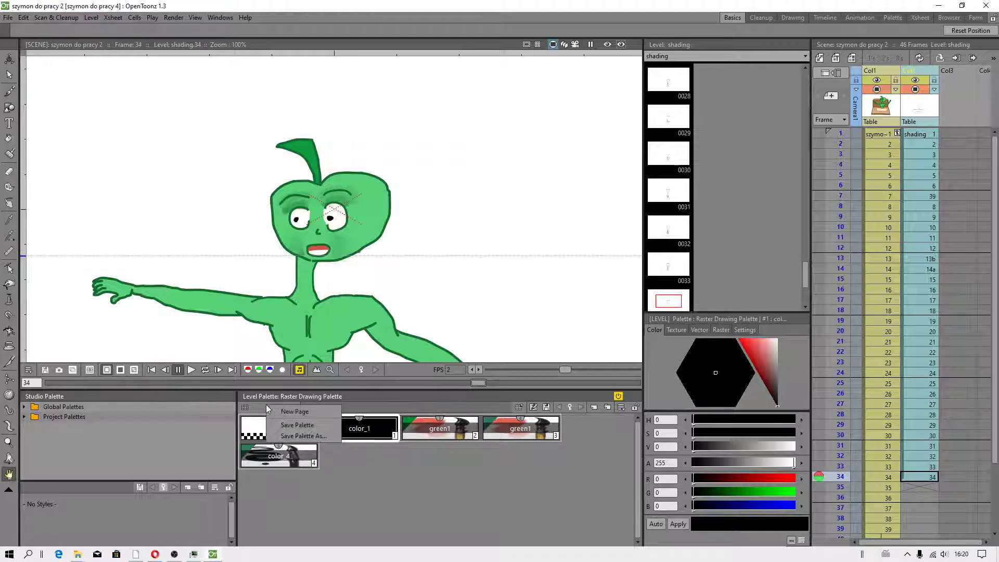
{"action": "left_click", "coordinate": [301, 427]}
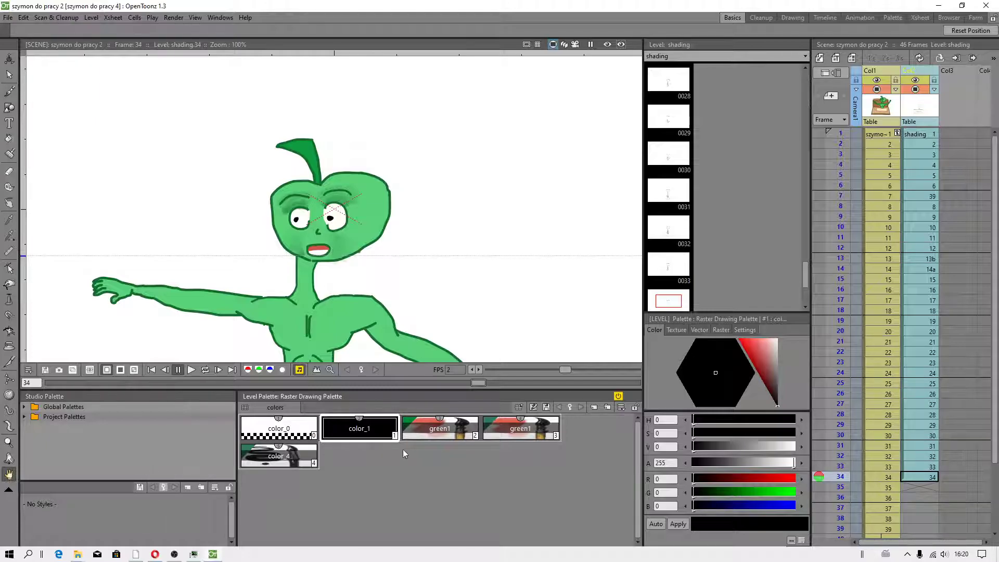
View and close About OpenToonz 1.3, then select the green1 style
{"action": "left_click", "coordinate": [246, 18]}
{"action": "left_click", "coordinate": [260, 45]}
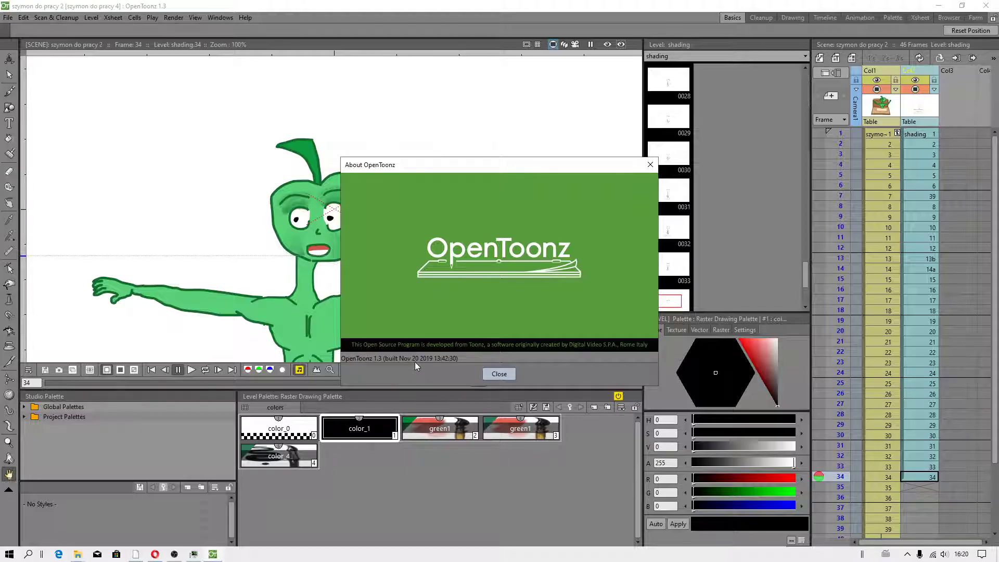
{"action": "left_click", "coordinate": [498, 373]}
{"action": "scroll", "coordinate": [446, 219], "scroll_direction": "down", "scroll_amount": 1}
{"action": "scroll", "coordinate": [278, 216], "scroll_direction": "down", "scroll_amount": 1}
{"action": "scroll", "coordinate": [273, 234], "scroll_direction": "down", "scroll_amount": 1}
{"action": "scroll", "coordinate": [271, 283], "scroll_direction": "up", "scroll_amount": 3}
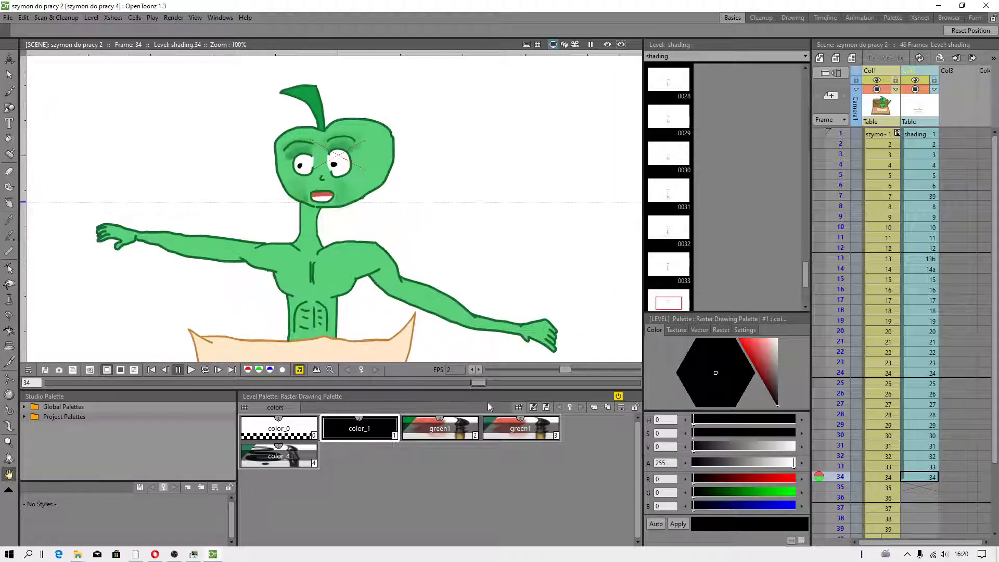
{"action": "left_click", "coordinate": [488, 428]}
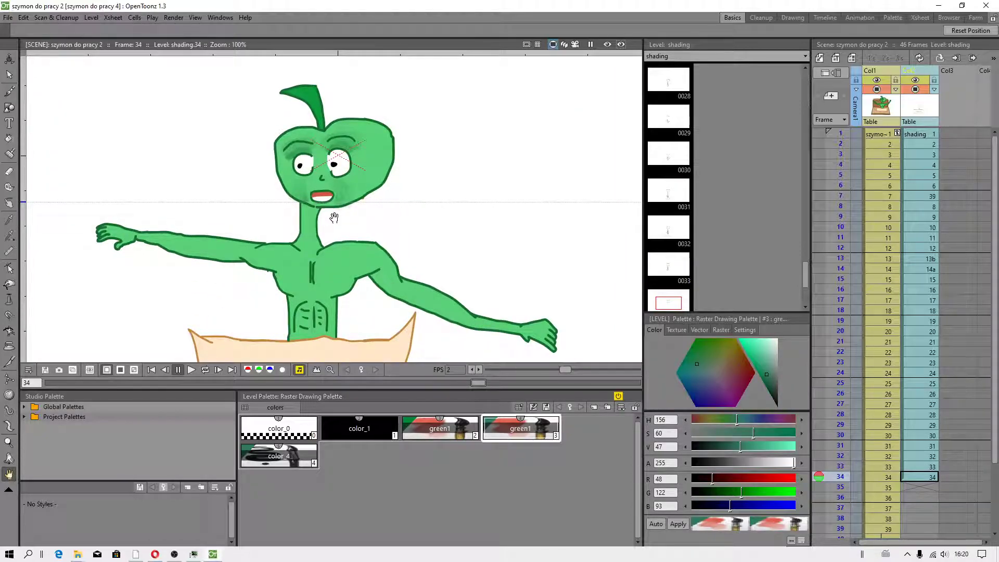
{"action": "left_click_drag", "start_coordinate": [348, 241], "coordinate": [382, 218]}
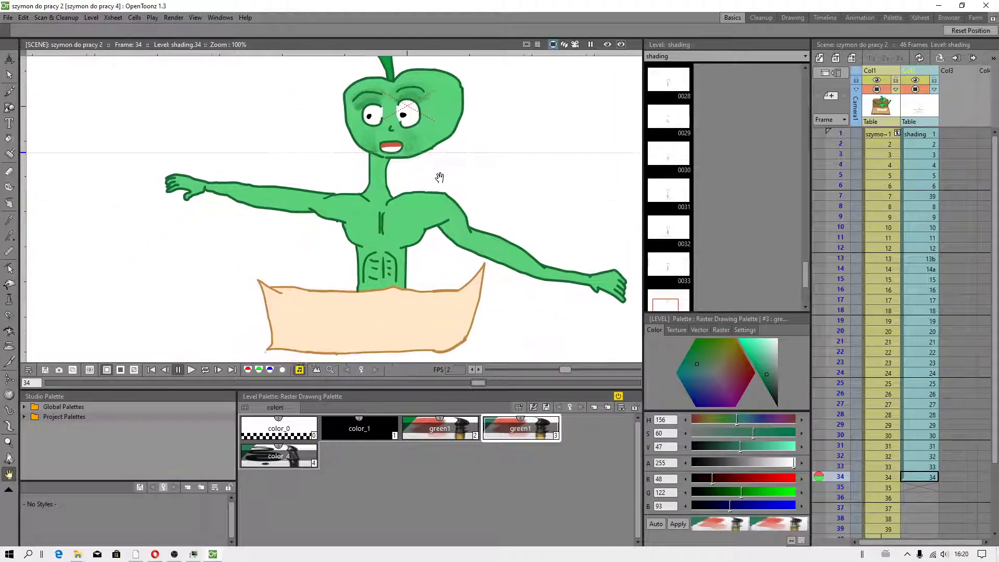
Show Col1 frame 1 and review the szymon do pracy 4 project settings
{"action": "left_click", "coordinate": [878, 136]}
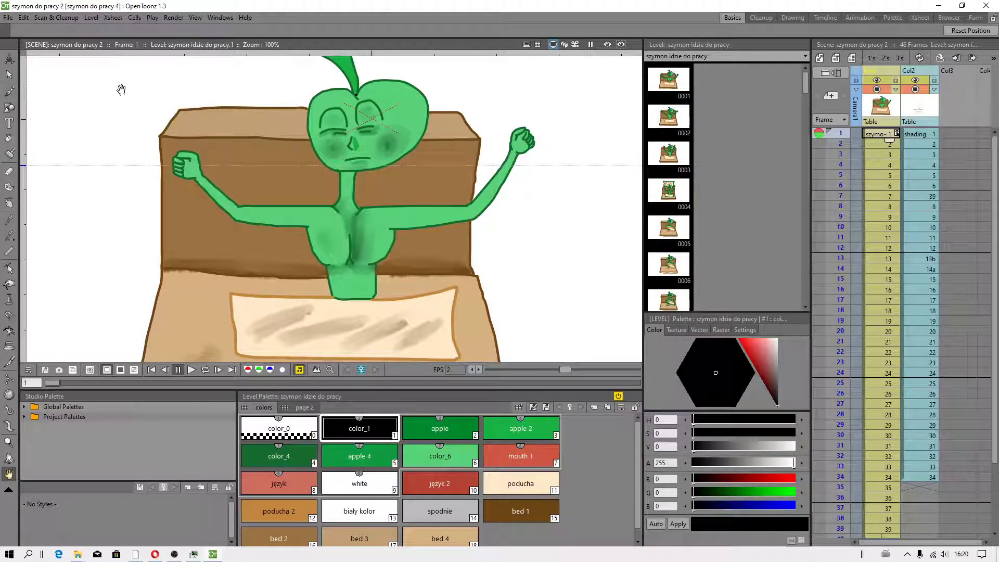
{"action": "left_click", "coordinate": [8, 18]}
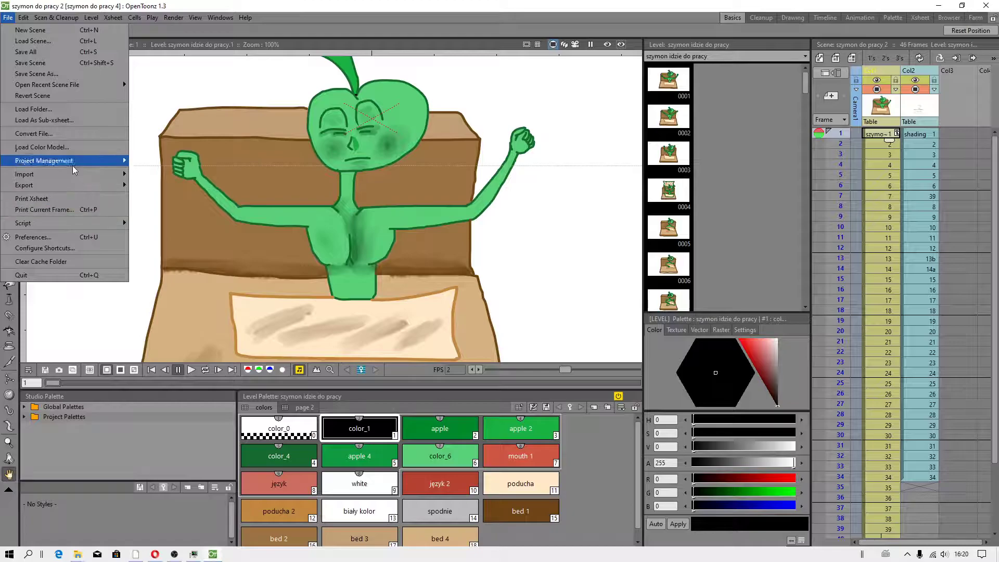
{"action": "mouse_move", "coordinate": [43, 160]}
{"action": "left_click", "coordinate": [167, 177]}
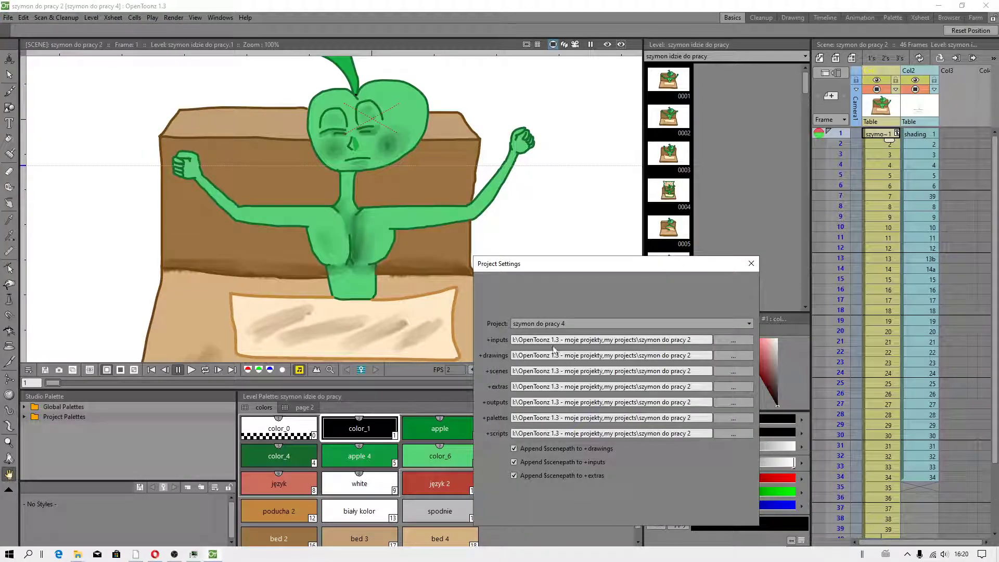
{"action": "left_click", "coordinate": [751, 264]}
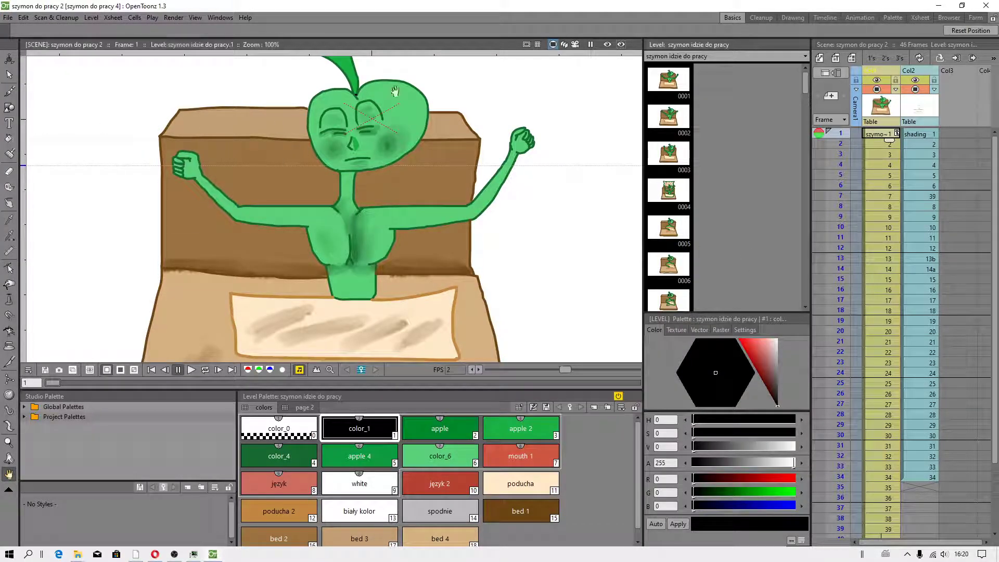
{"action": "left_click", "coordinate": [8, 19]}
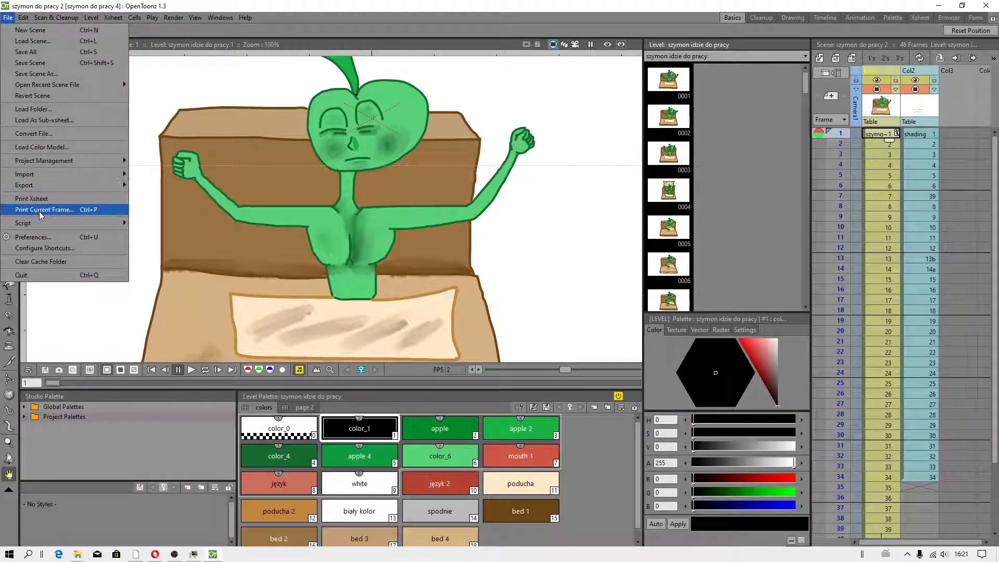
Review the General, Import/Export and Drawing preferences, keeping Raster Level as the default level type
{"action": "left_click", "coordinate": [35, 237]}
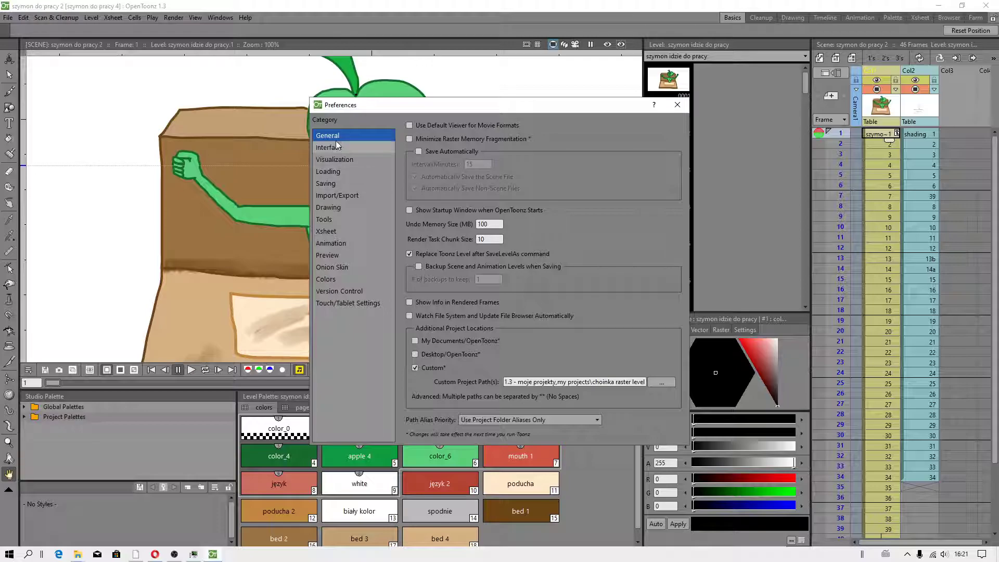
{"action": "left_click", "coordinate": [345, 197]}
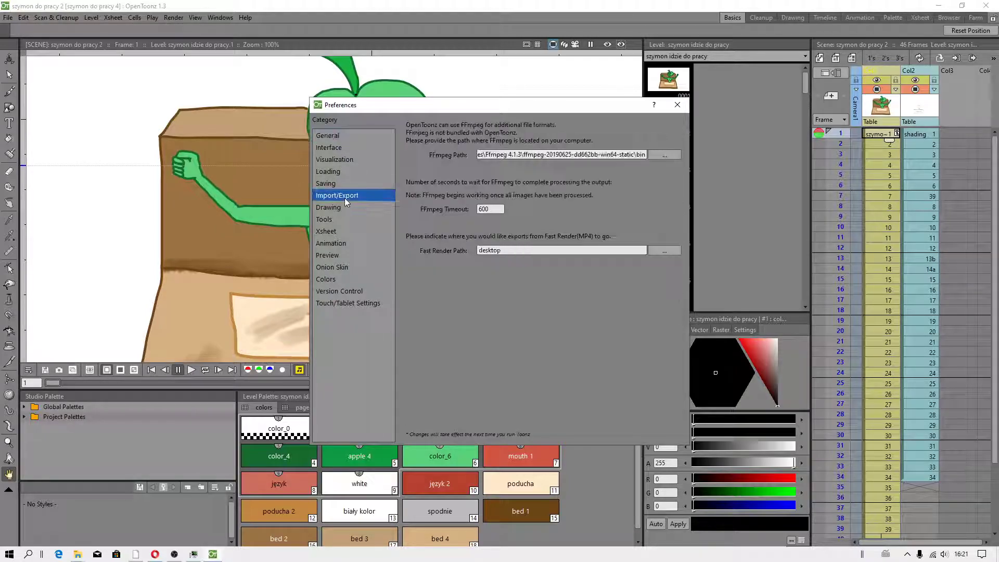
{"action": "left_click", "coordinate": [339, 208]}
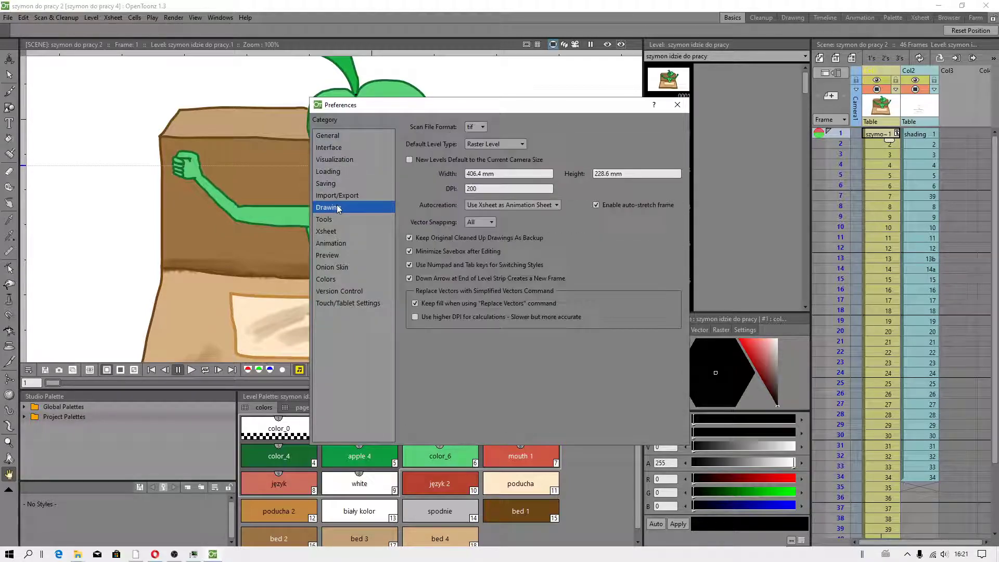
{"action": "left_click", "coordinate": [500, 146]}
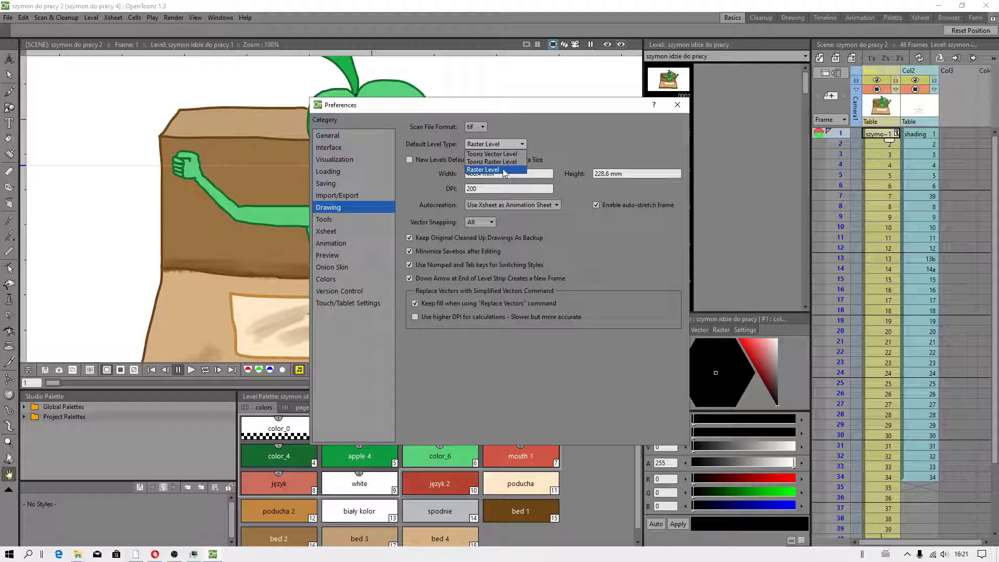
{"action": "left_click", "coordinate": [505, 171]}
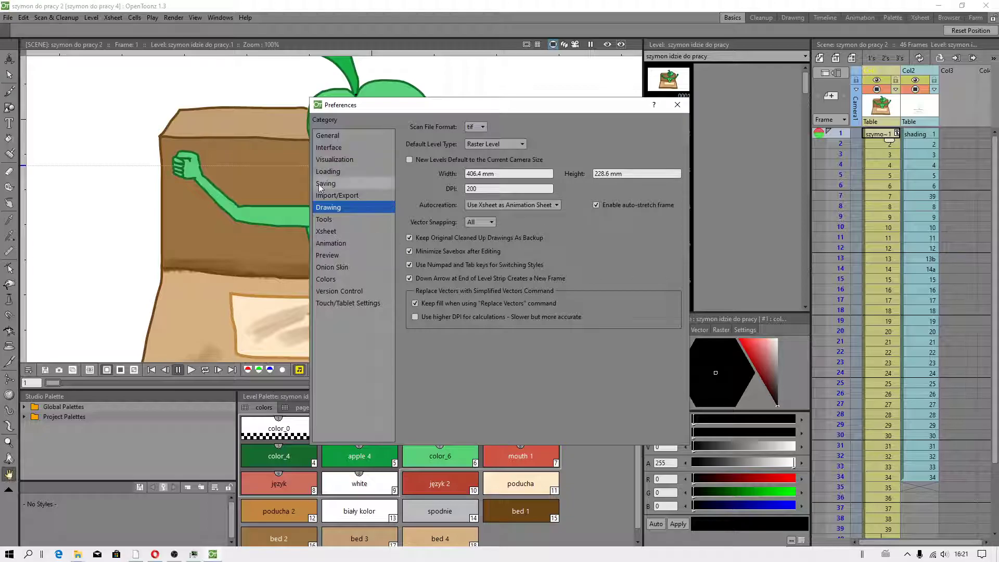
{"action": "left_click", "coordinate": [681, 108]}
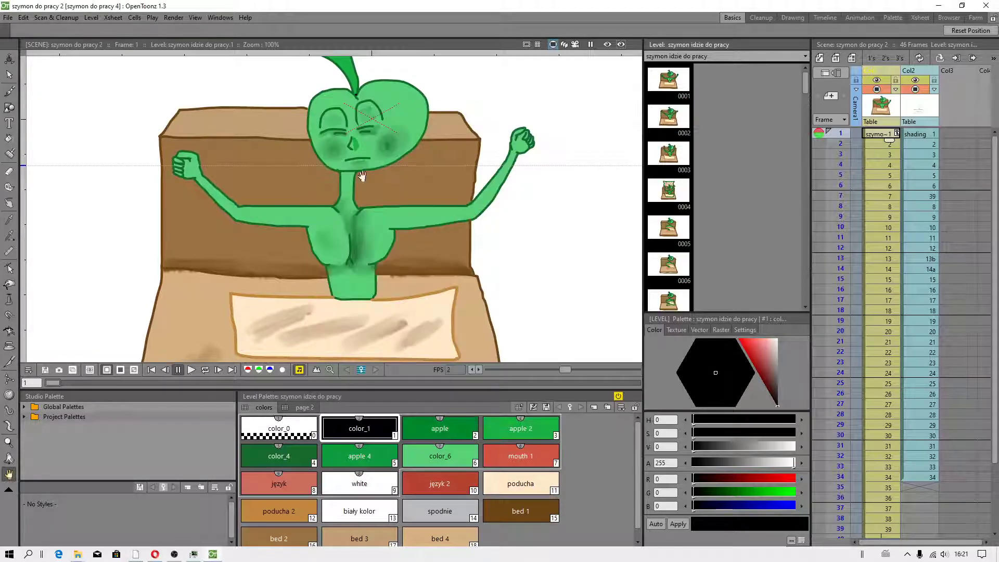
{"action": "left_click", "coordinate": [8, 17]}
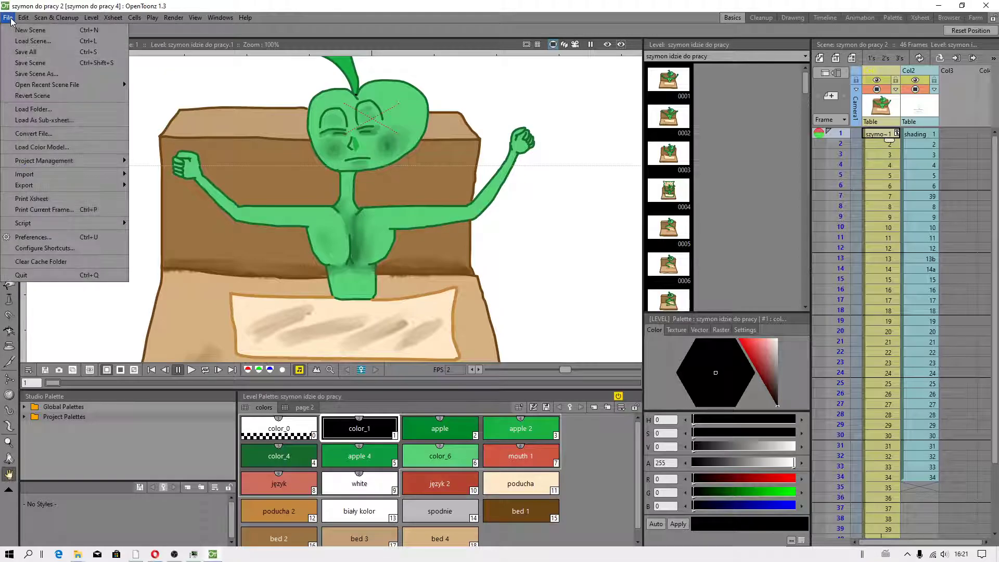
Quit OpenToonz and create a 'christmas tree' folder inside the my projects folder
{"action": "left_click", "coordinate": [19, 275]}
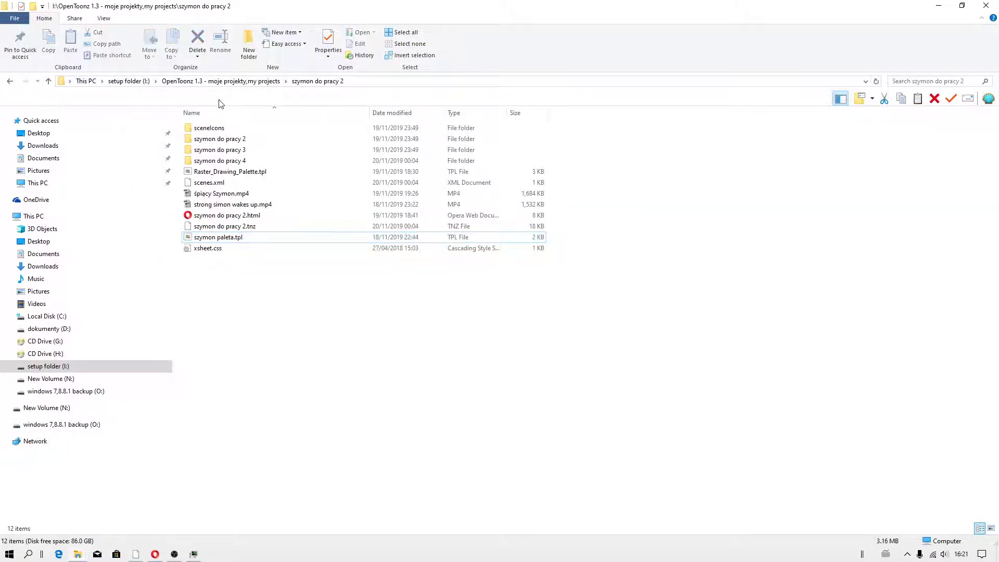
{"action": "left_click", "coordinate": [221, 81]}
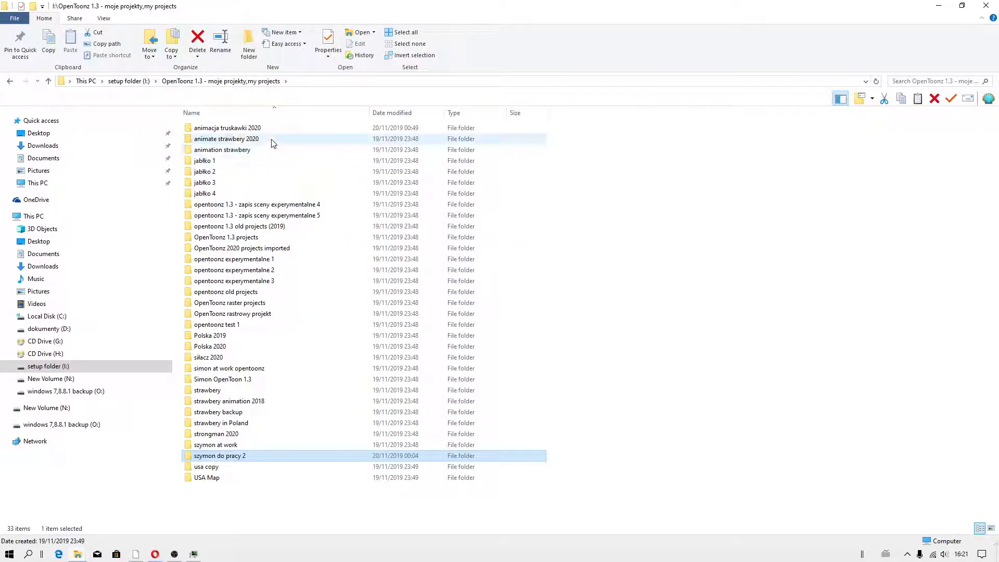
{"action": "right_click", "coordinate": [287, 147]}
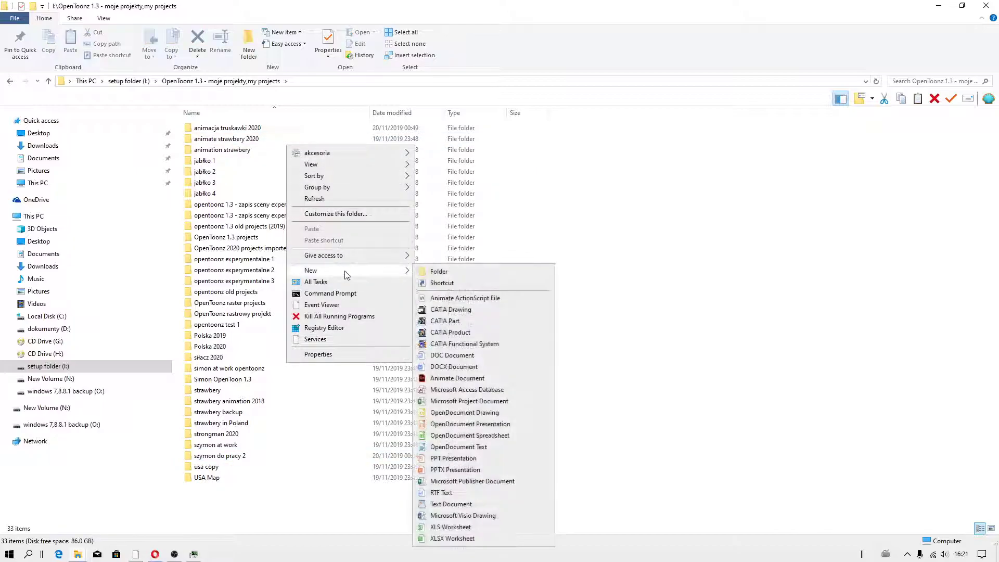
{"action": "left_click", "coordinate": [438, 272]}
{"action": "type", "text": "christmas tree"}
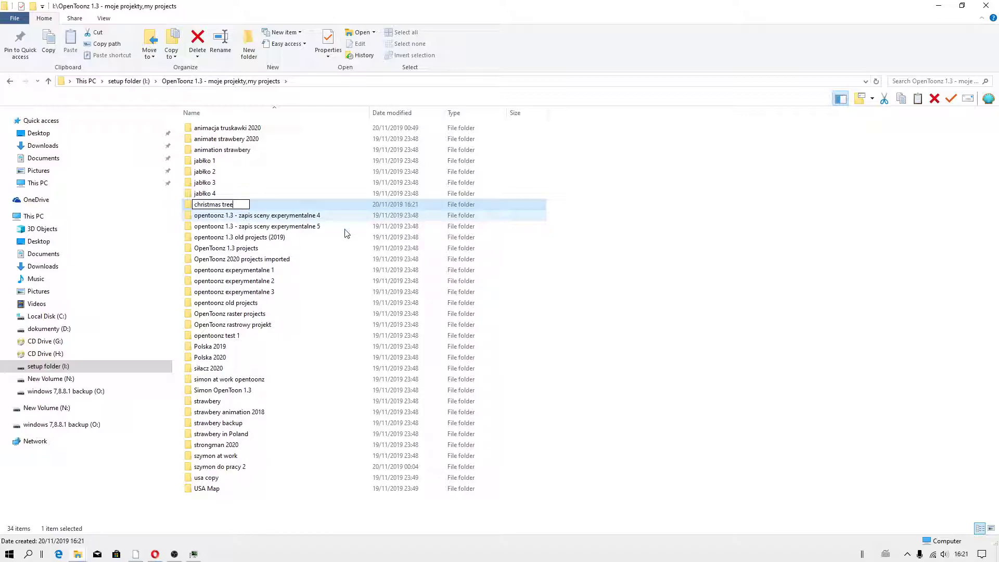
{"action": "key", "text": "Return"}
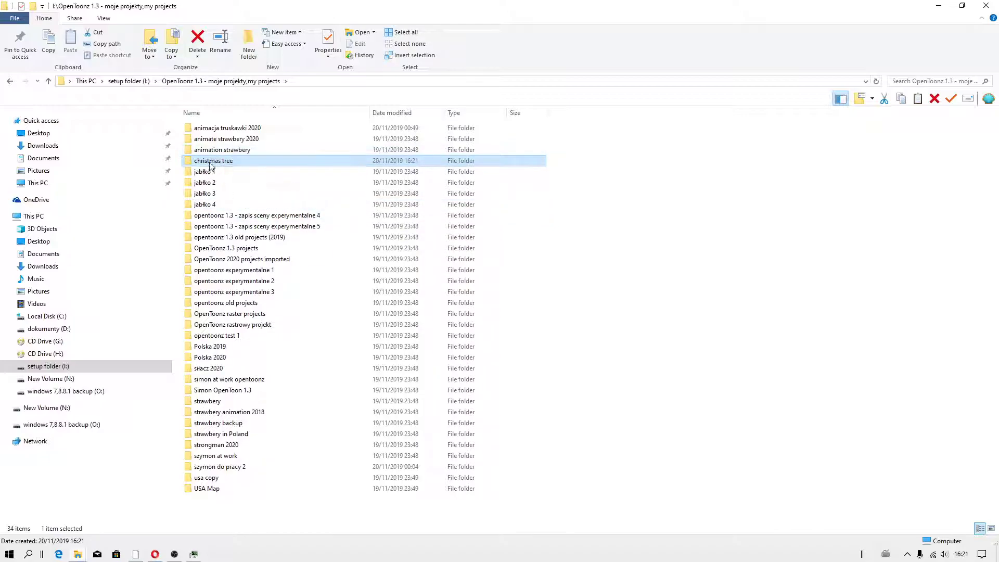
{"action": "left_click", "coordinate": [29, 555]}
{"action": "type", "text": "open"}
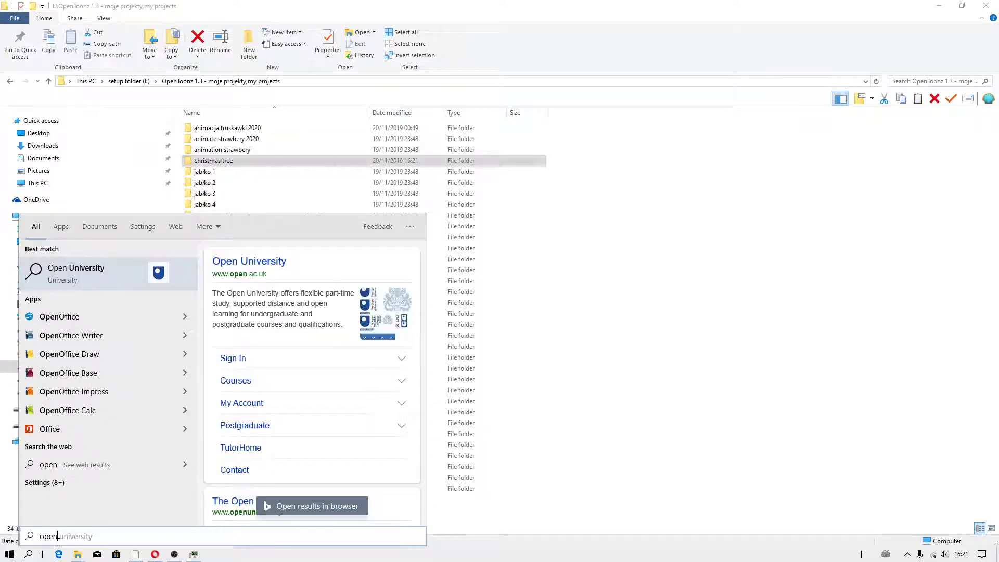
{"action": "type", "text": "toonz"}
Relaunch OpenToonz and set the custom project folder to christmas tree on drive I:
{"action": "left_click", "coordinate": [94, 270]}
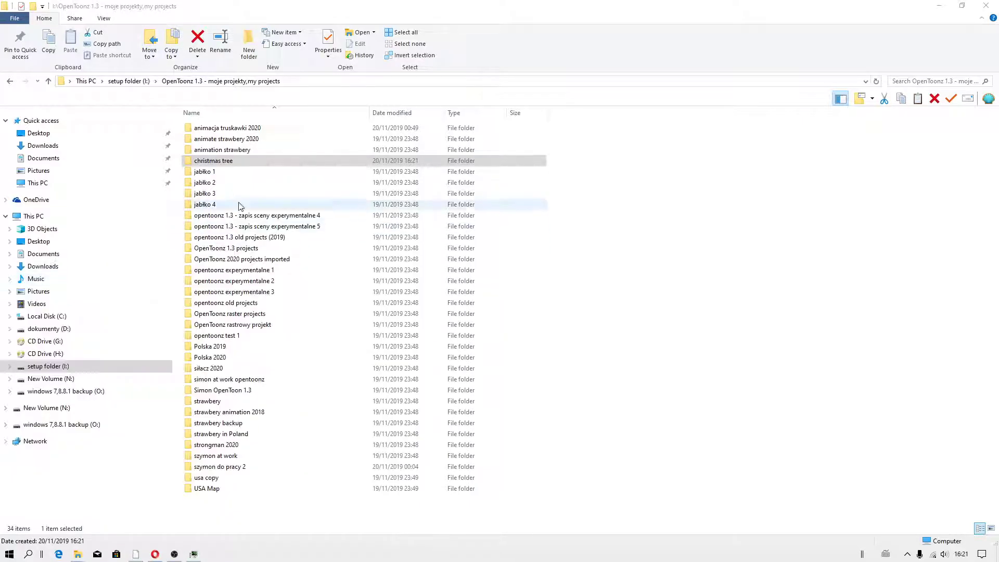
{"action": "left_click", "coordinate": [230, 162]}
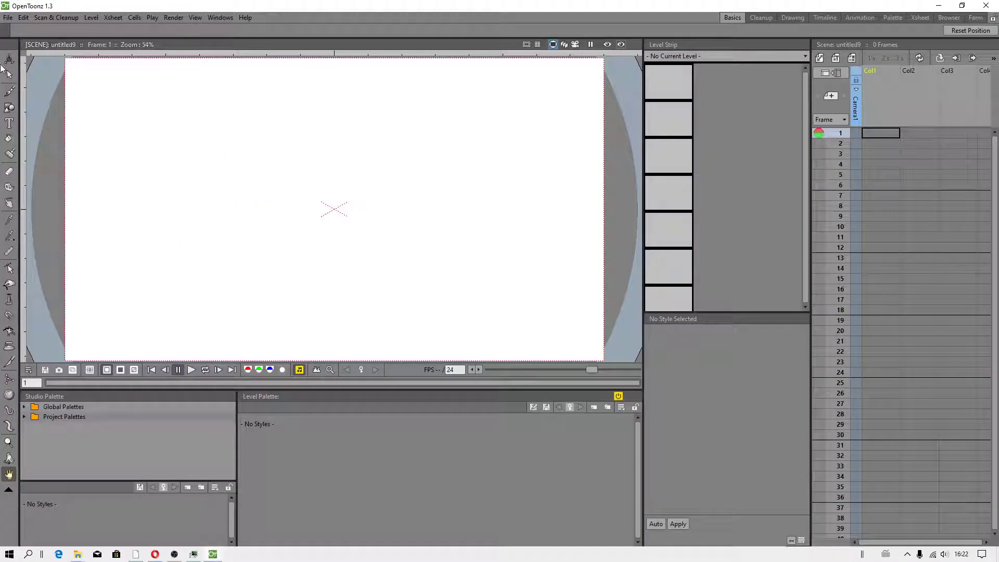
{"action": "left_click", "coordinate": [8, 21]}
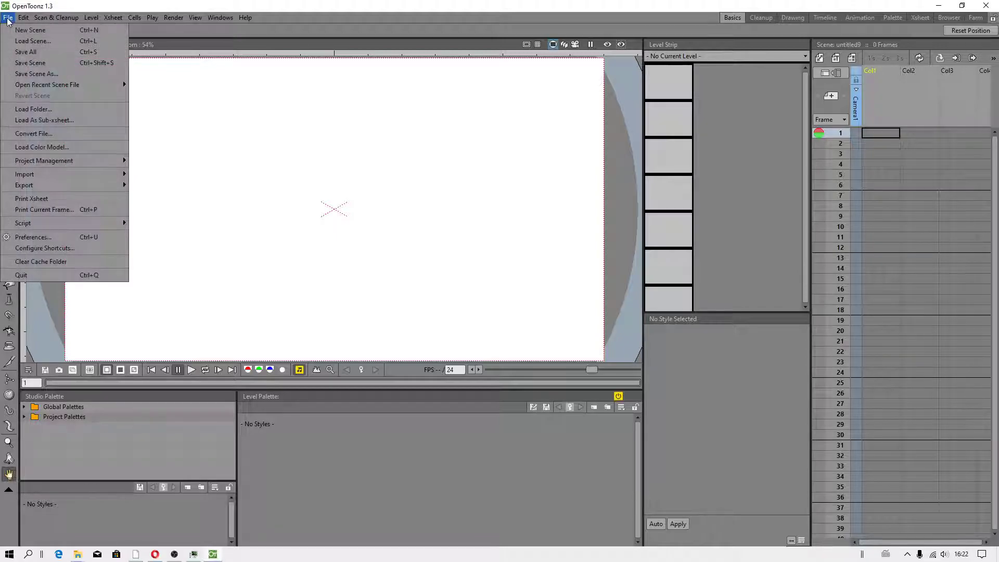
{"action": "left_click", "coordinate": [56, 237]}
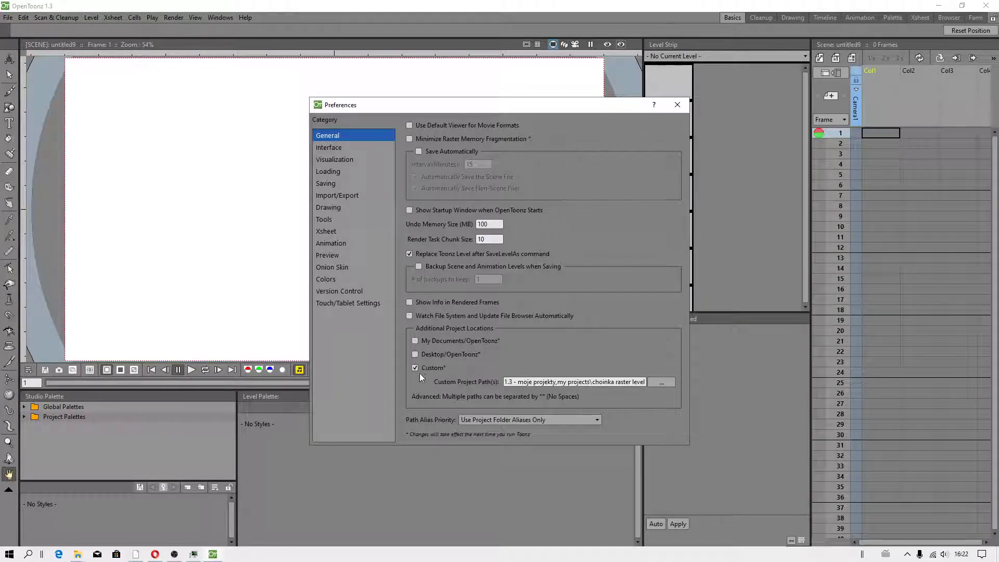
{"action": "left_click", "coordinate": [665, 383]}
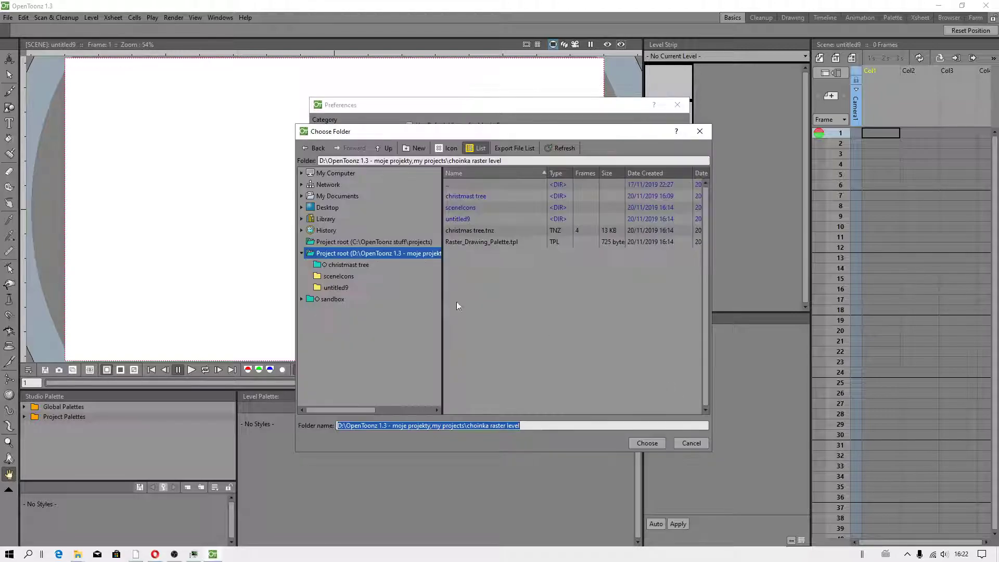
{"action": "left_click", "coordinate": [300, 172]}
{"action": "left_click", "coordinate": [308, 252]}
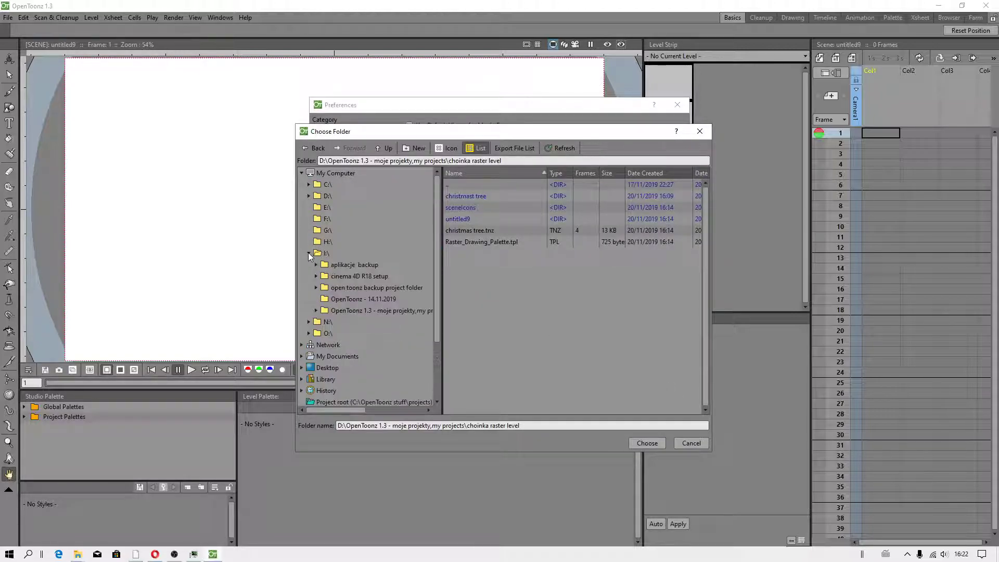
{"action": "double_click", "coordinate": [376, 311]}
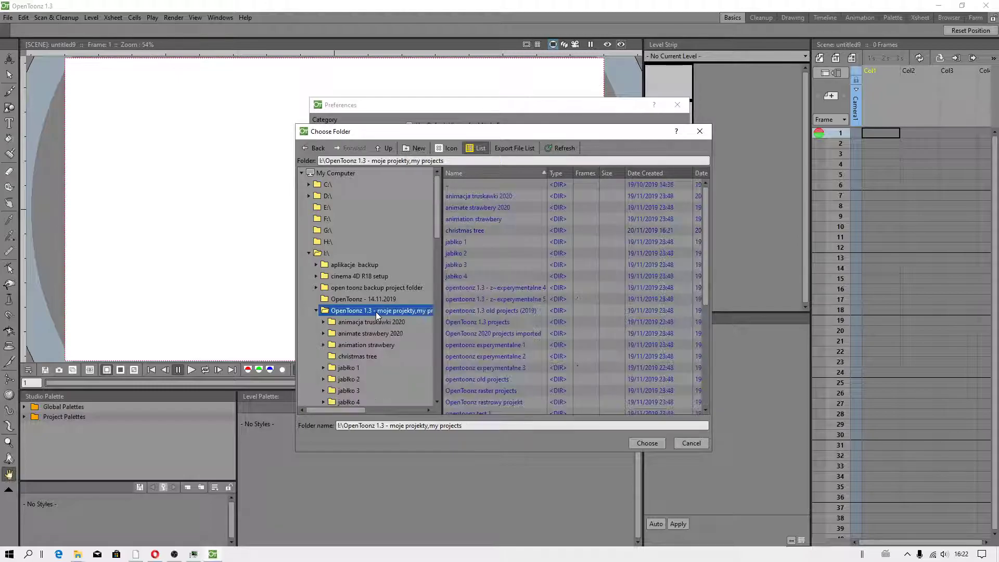
{"action": "left_click", "coordinate": [368, 355]}
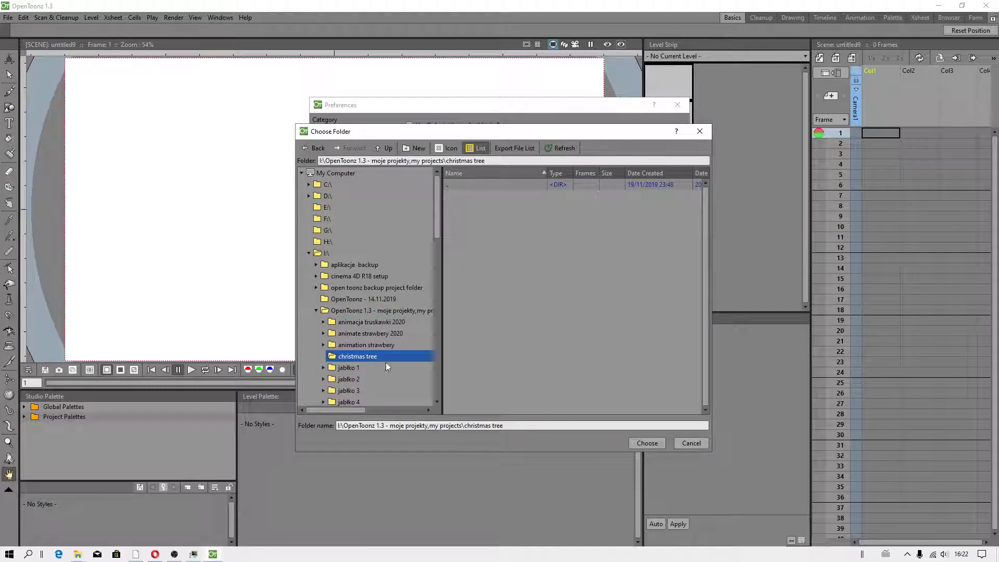
{"action": "left_click", "coordinate": [647, 443]}
Restart OpenToonz so the new project path applies, and minimize the OBS window
{"action": "left_click", "coordinate": [677, 105]}
{"action": "left_click", "coordinate": [7, 18]}
{"action": "left_click", "coordinate": [40, 278]}
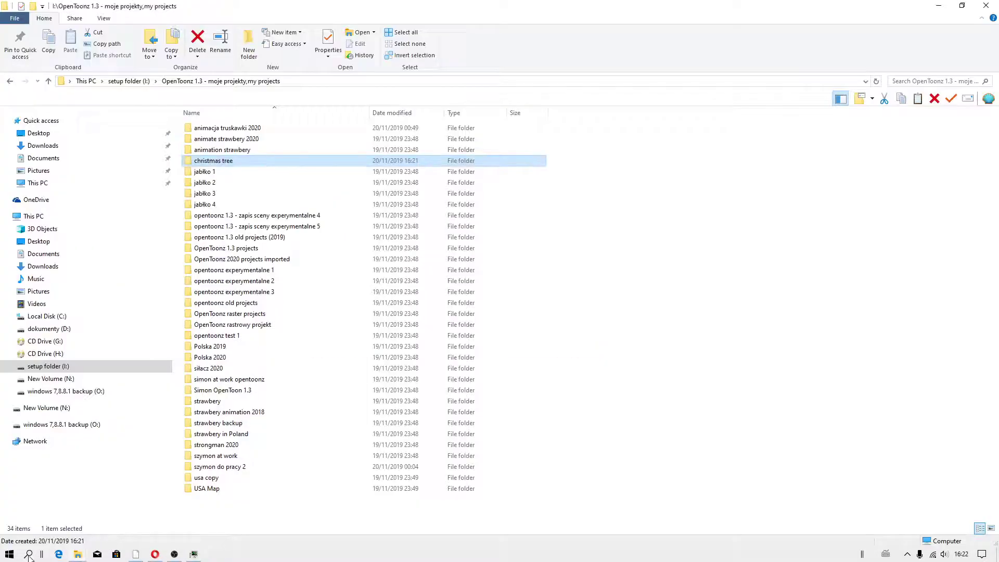
{"action": "left_click", "coordinate": [29, 555]}
{"action": "type", "text": "op"}
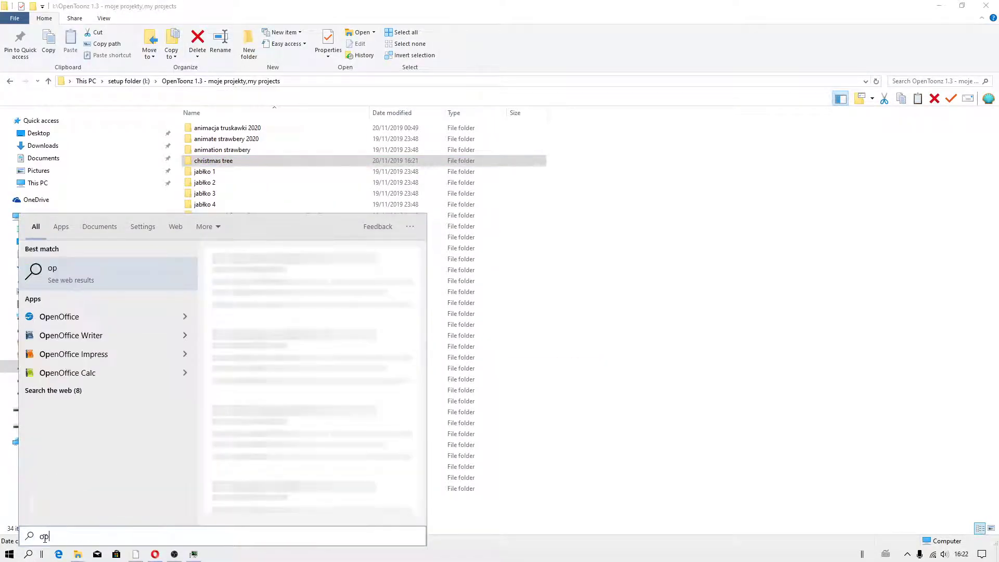
{"action": "type", "text": "ent"}
{"action": "left_click", "coordinate": [117, 266]}
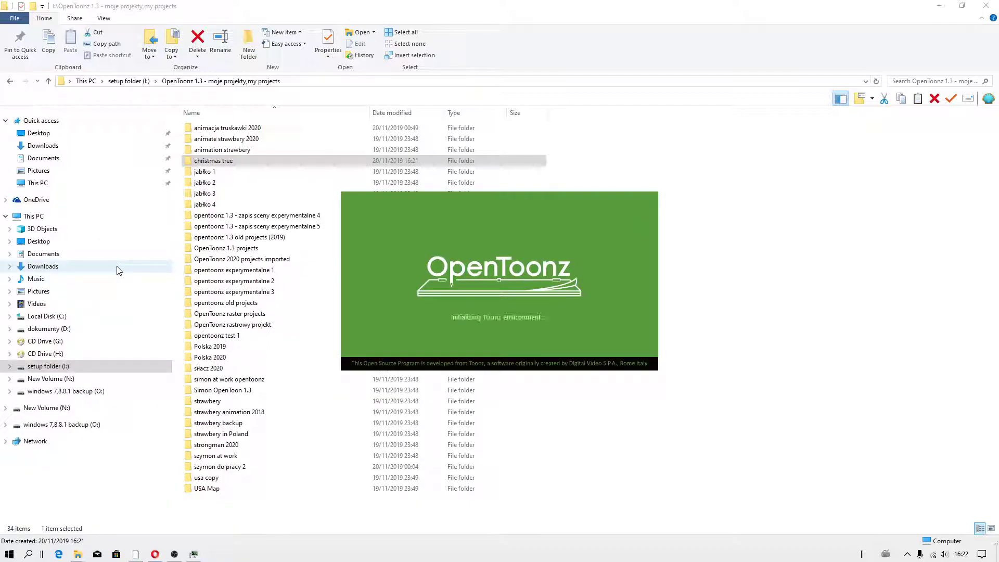
{"action": "left_click", "coordinate": [175, 554]}
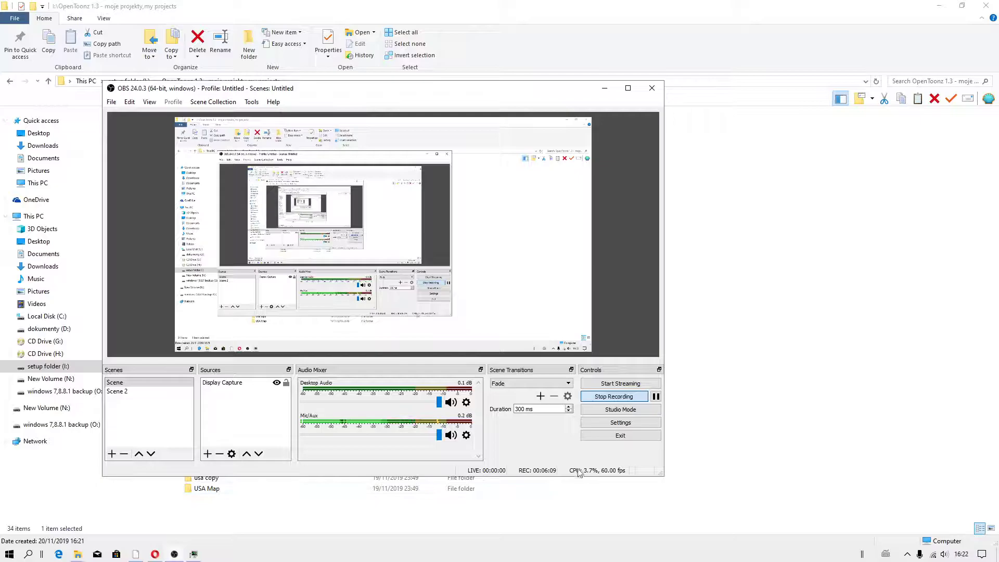
{"action": "left_click", "coordinate": [605, 89]}
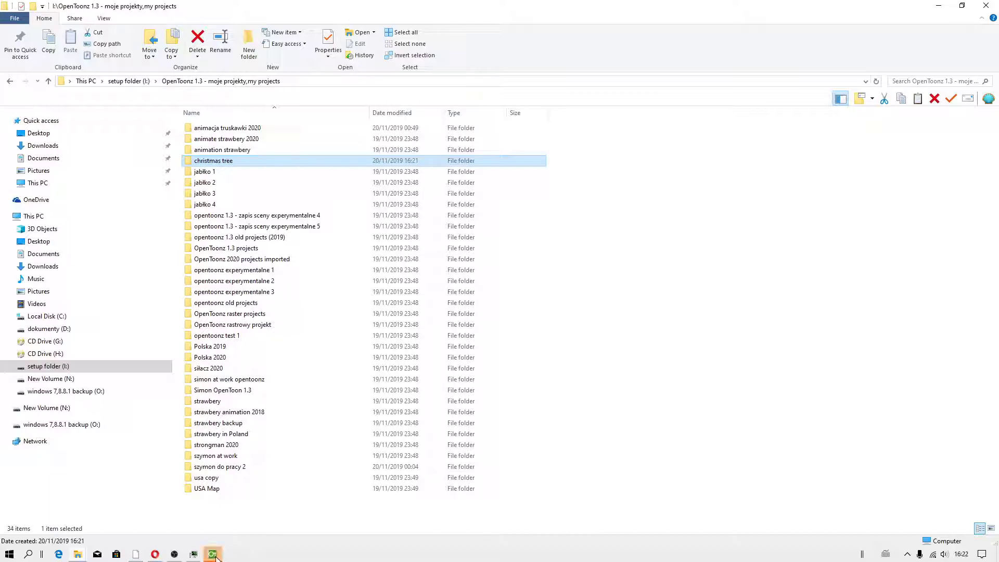
Bring OpenToonz forward and check the About OpenToonz version information
{"action": "left_click", "coordinate": [212, 555]}
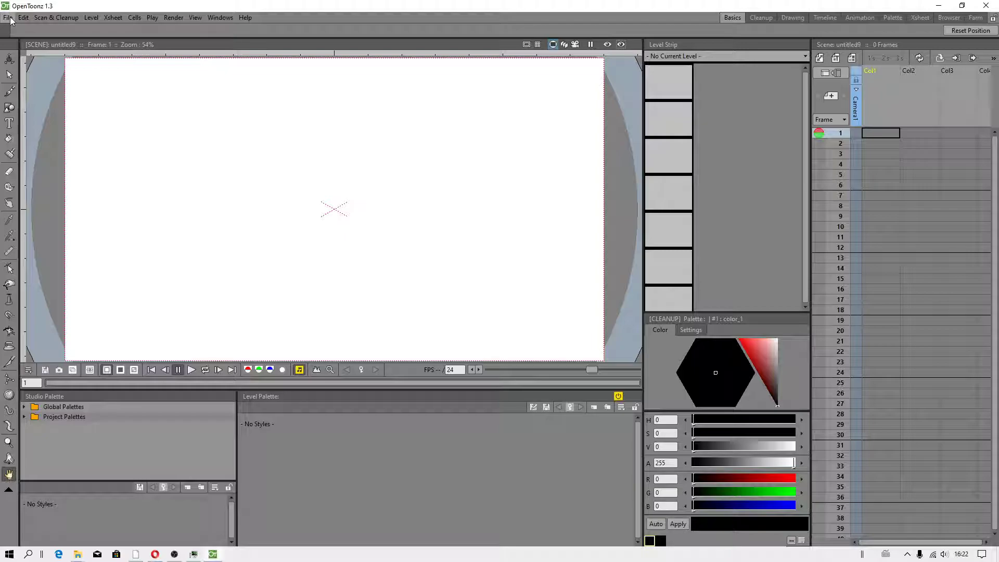
{"action": "left_click", "coordinate": [5, 20]}
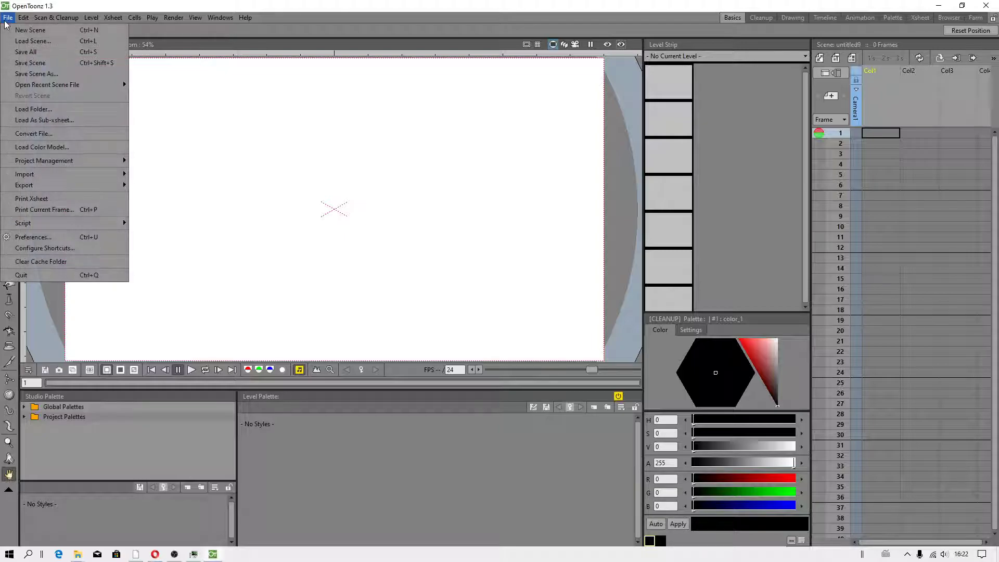
{"action": "left_click", "coordinate": [255, 45]}
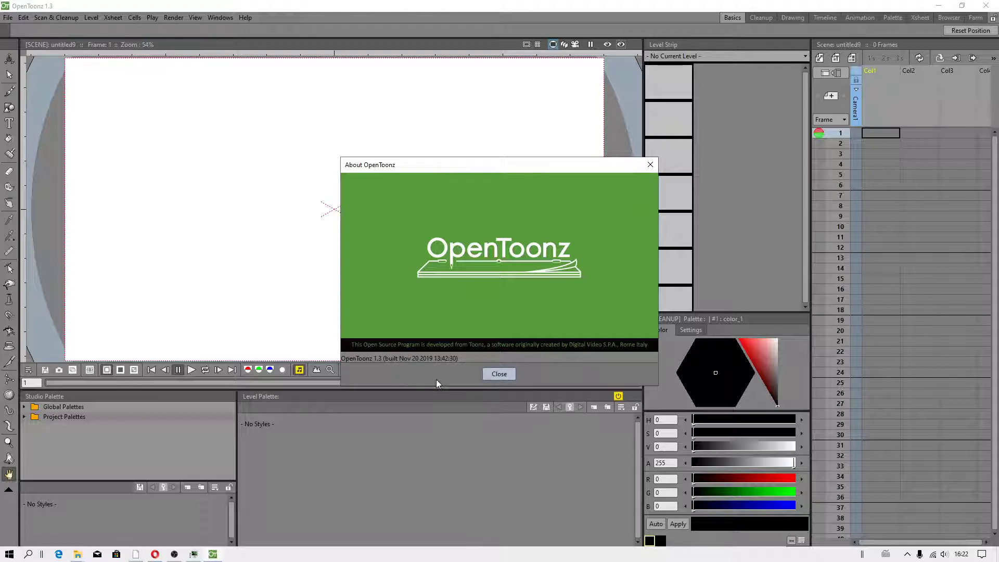
{"action": "left_click", "coordinate": [499, 374]}
{"action": "left_click", "coordinate": [8, 17]}
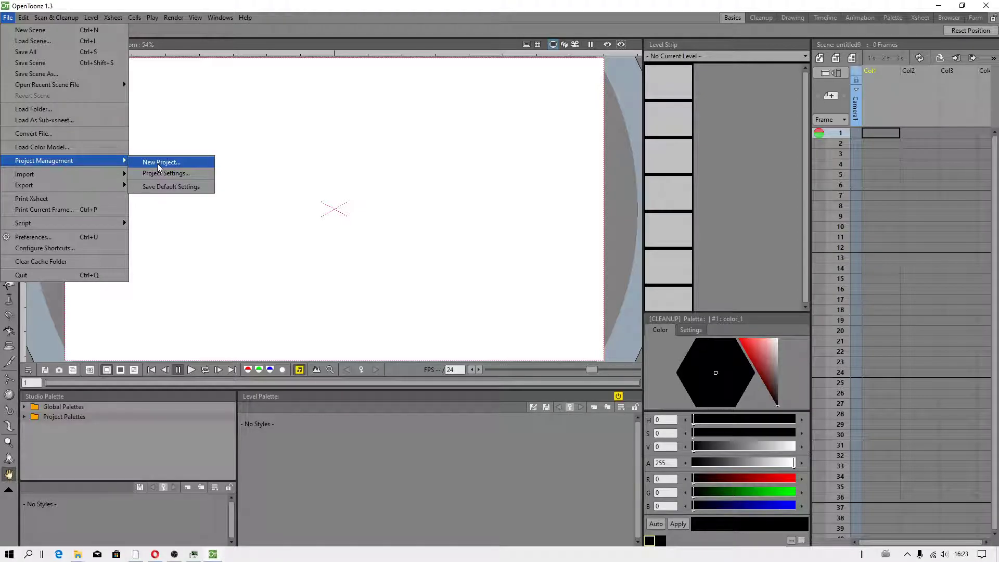
Start a new project named christmas under the christmas tree root, with the Append $scenepath boxes ticked
{"action": "left_click", "coordinate": [159, 167]}
{"action": "left_click", "coordinate": [644, 293]}
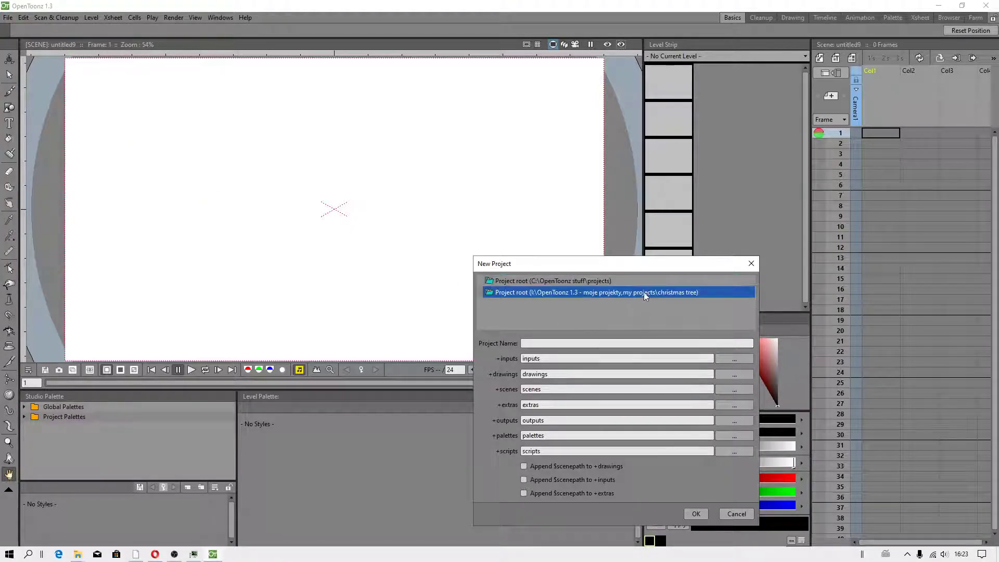
{"action": "left_click", "coordinate": [599, 342]}
{"action": "type", "text": "ch"}
{"action": "type", "text": "mas"}
{"action": "left_click", "coordinate": [546, 466]}
{"action": "left_click", "coordinate": [546, 493]}
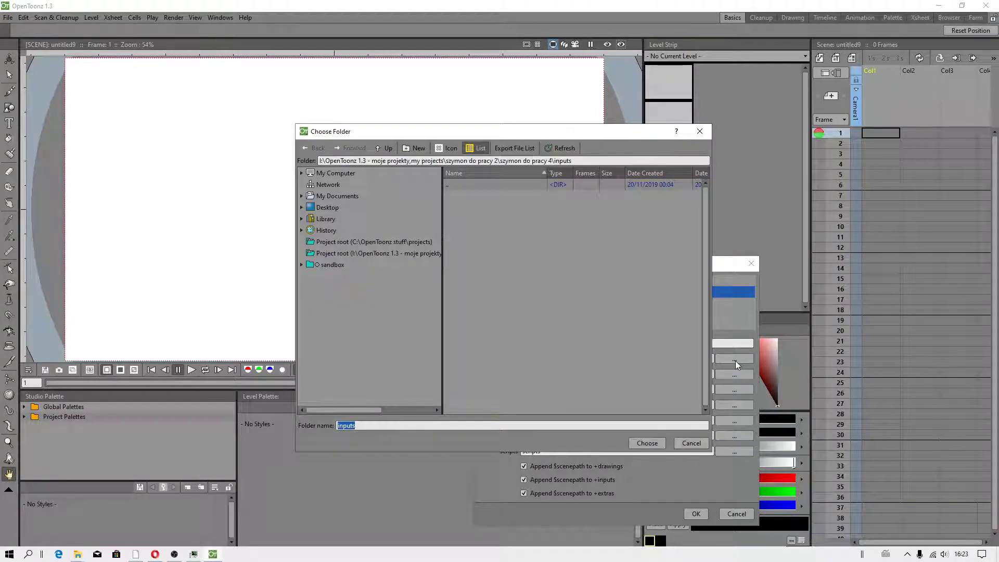
Point the project's inputs, drawings, scenes and extras folders to the christmas tree root
{"action": "left_click_drag", "start_coordinate": [442, 383], "coordinate": [576, 384]}
{"action": "left_click", "coordinate": [499, 253]}
{"action": "left_click", "coordinate": [654, 443]}
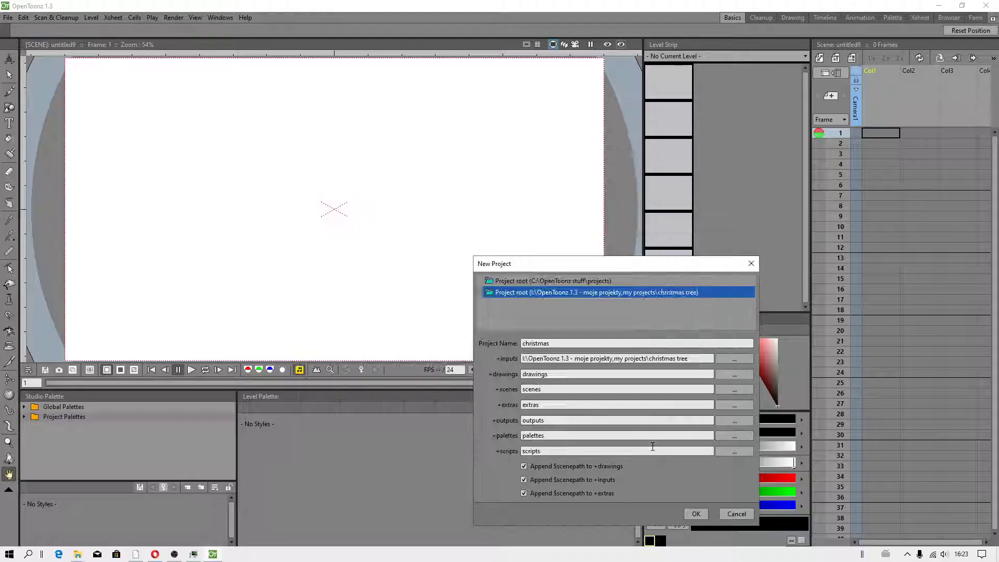
{"action": "left_click", "coordinate": [723, 374]}
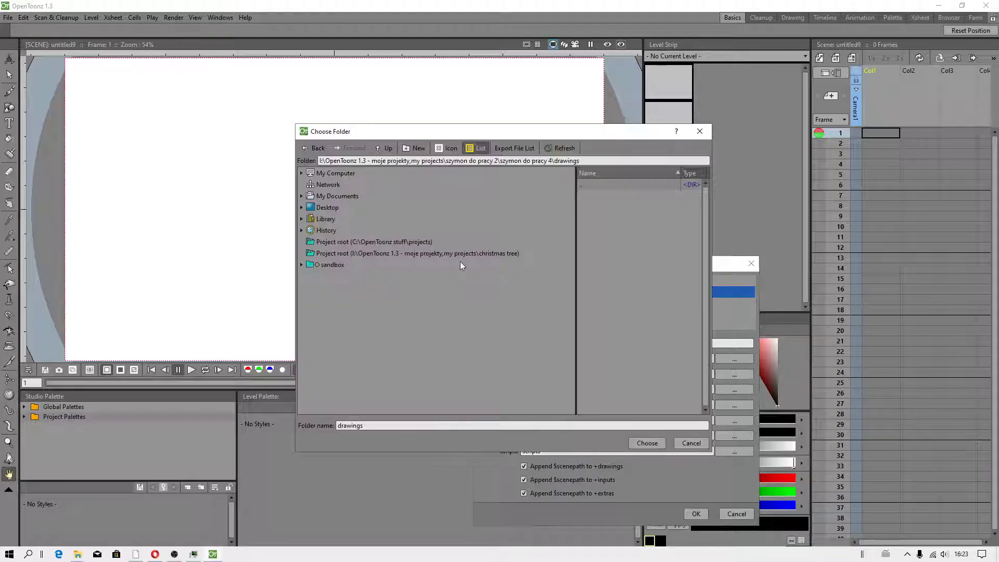
{"action": "left_click", "coordinate": [460, 259]}
{"action": "left_click", "coordinate": [647, 443]}
{"action": "left_click", "coordinate": [735, 388]}
{"action": "left_click", "coordinate": [506, 255]}
{"action": "left_click", "coordinate": [650, 444]}
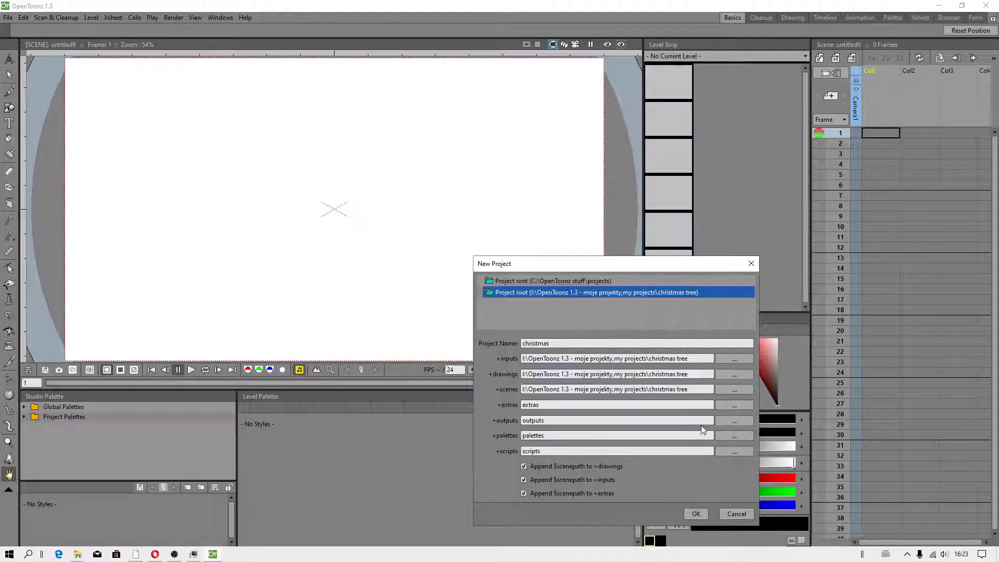
{"action": "left_click", "coordinate": [738, 404]}
{"action": "left_click", "coordinate": [492, 254]}
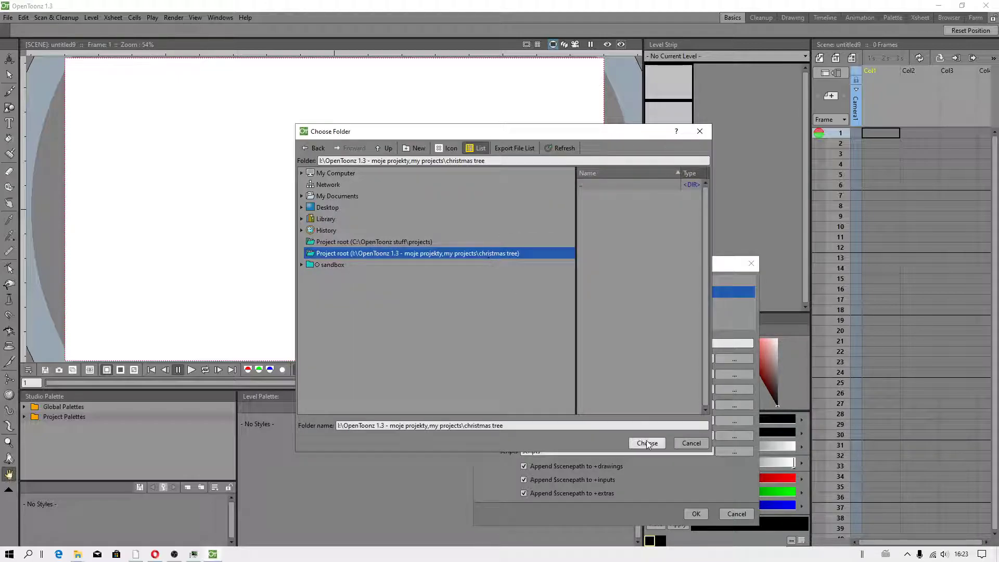
{"action": "left_click", "coordinate": [648, 444]}
Point the outputs, palettes and scripts folders to christmas tree and create the christmas project
{"action": "left_click", "coordinate": [732, 418]}
{"action": "left_click", "coordinate": [492, 253]}
{"action": "left_click", "coordinate": [647, 443]}
{"action": "left_click", "coordinate": [732, 437]}
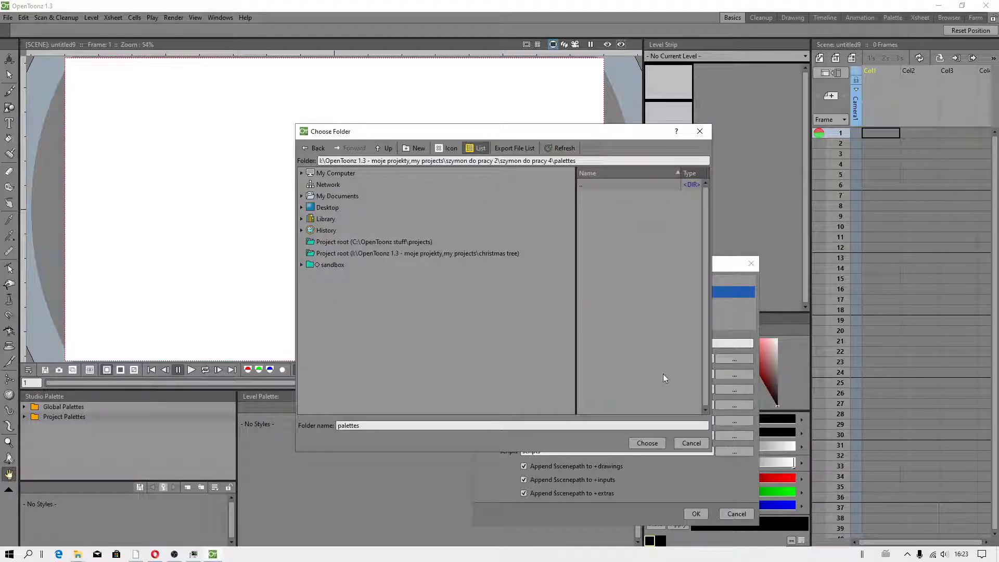
{"action": "left_click", "coordinate": [501, 255]}
{"action": "left_click", "coordinate": [647, 442]}
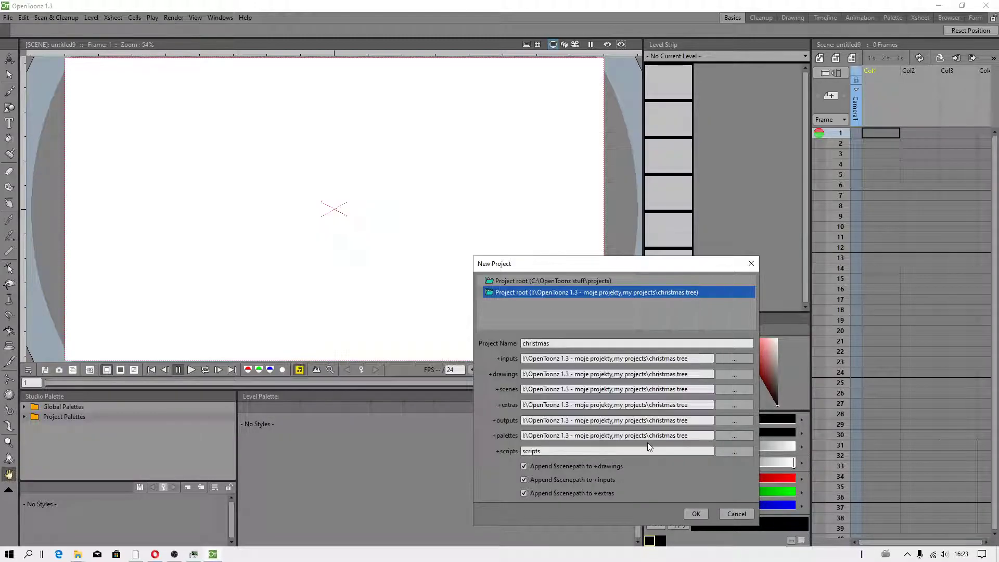
{"action": "left_click", "coordinate": [726, 453]}
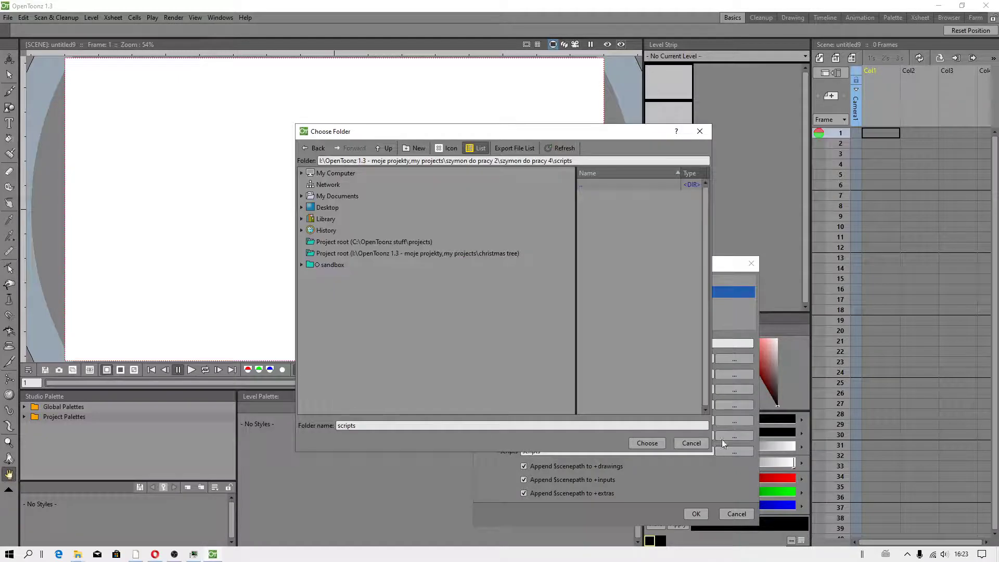
{"action": "left_click", "coordinate": [476, 256]}
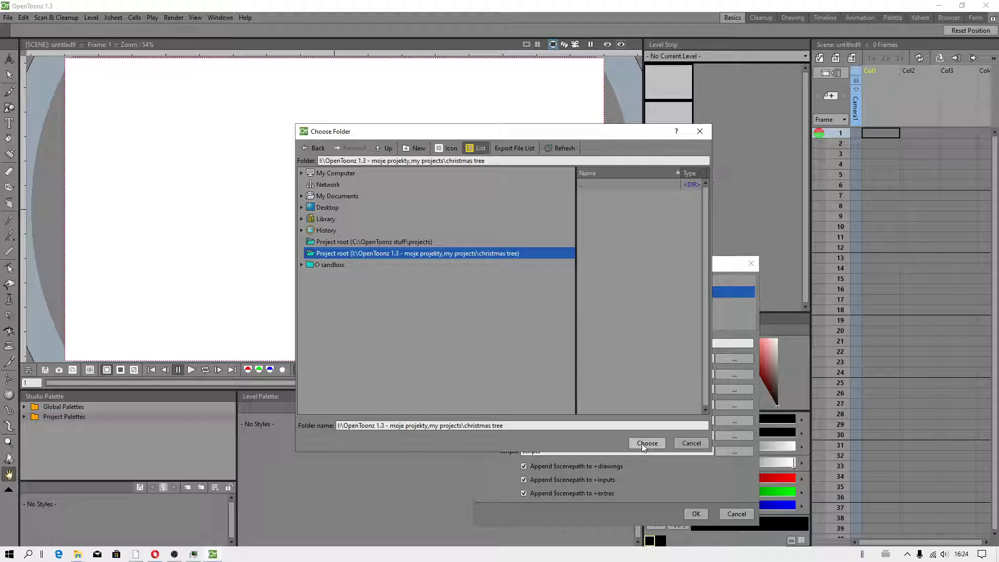
{"action": "left_click", "coordinate": [642, 444]}
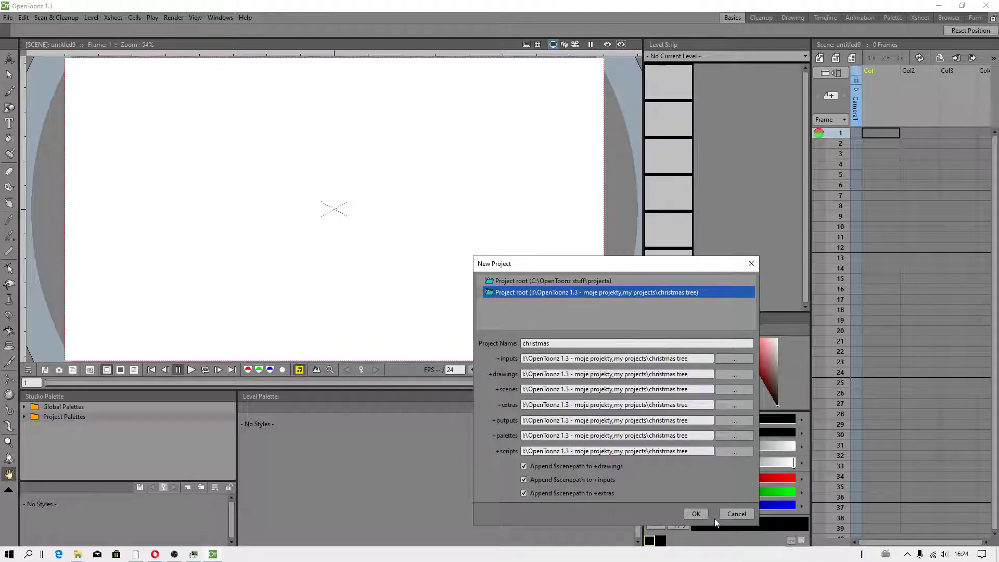
{"action": "left_click", "coordinate": [697, 514]}
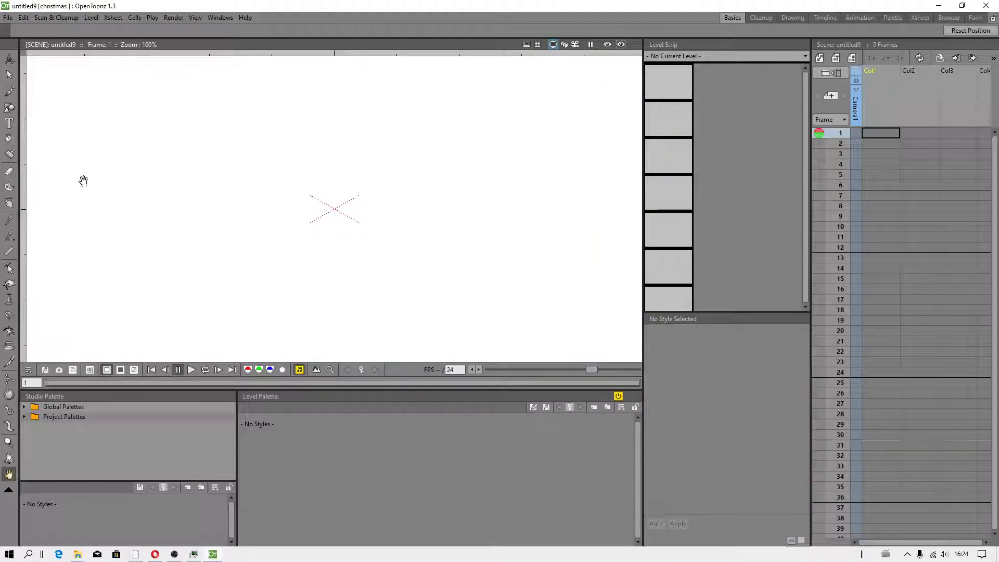
Draw the first curved outline stroke of the tree with the Brush tool
{"action": "left_click", "coordinate": [9, 92]}
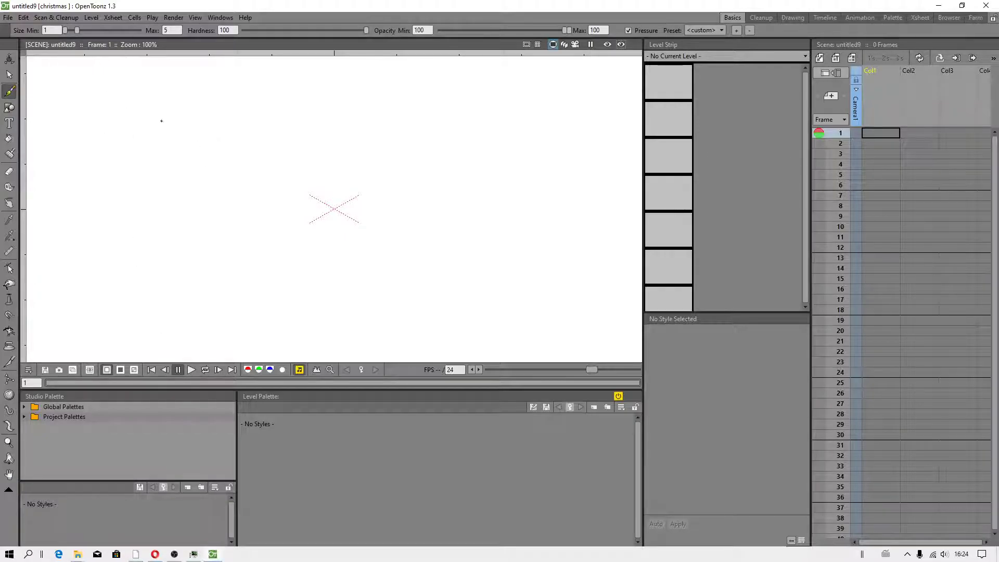
{"action": "left_click_drag", "start_coordinate": [211, 119], "coordinate": [128, 246]}
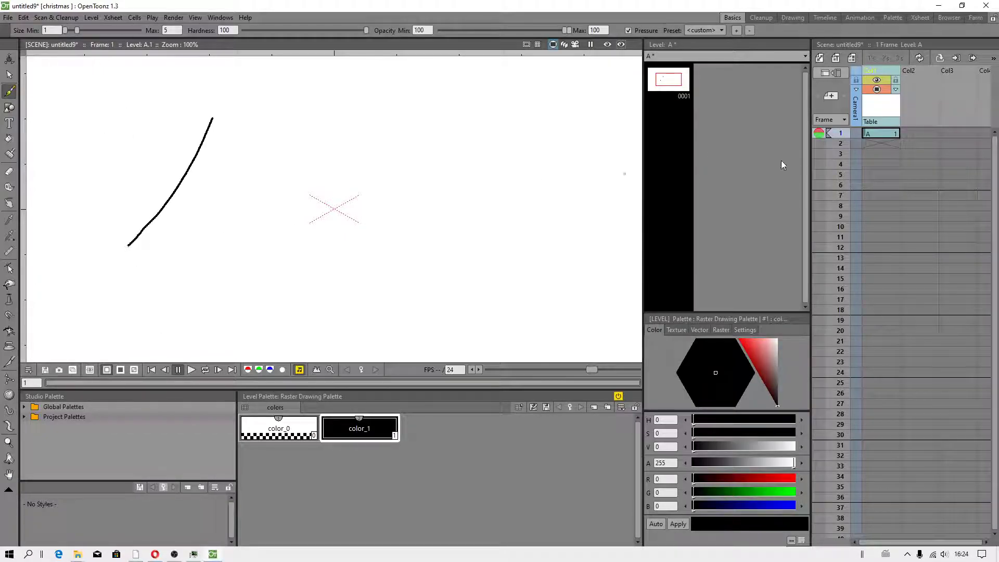
{"action": "left_click", "coordinate": [9, 17]}
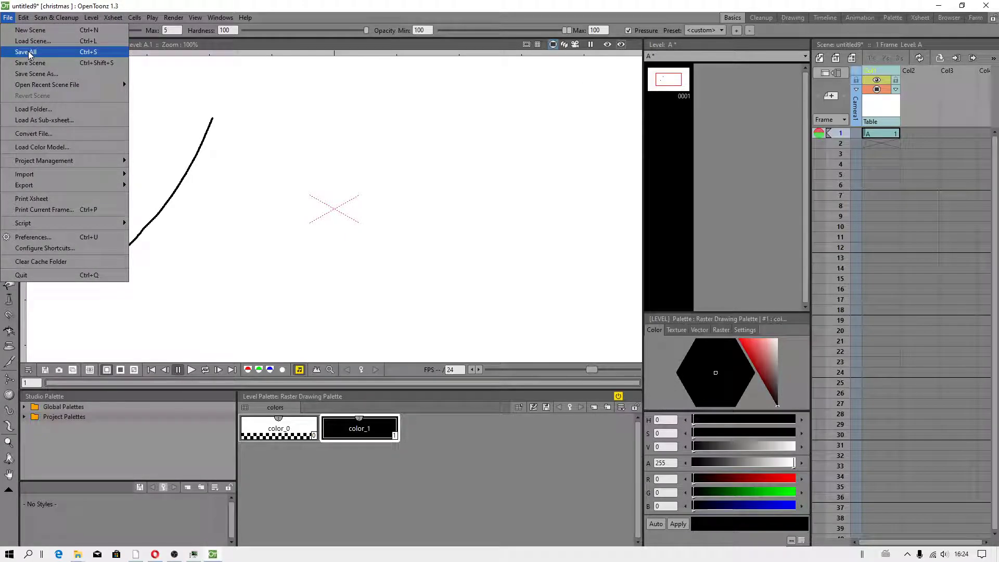
{"action": "left_click", "coordinate": [285, 28]}
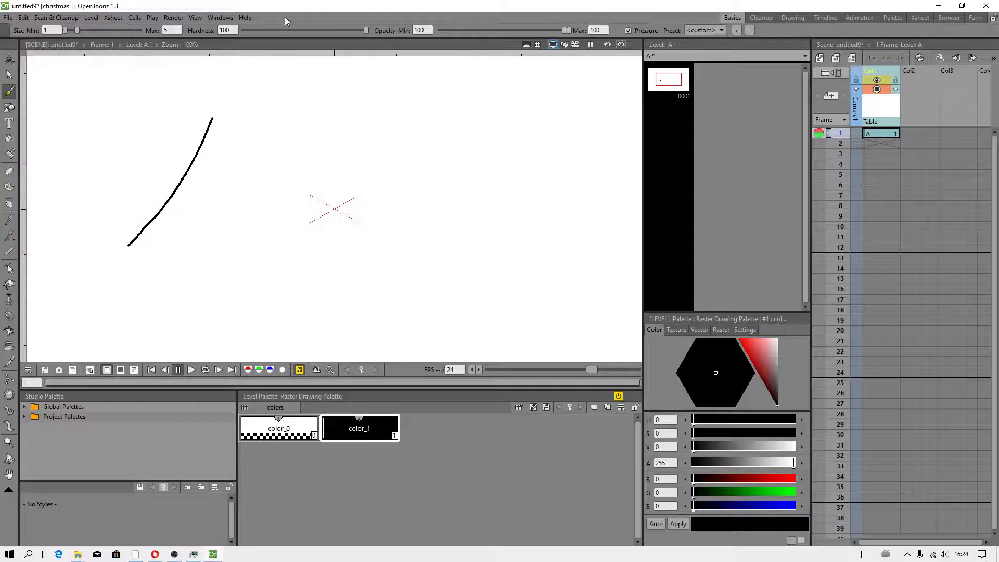
{"action": "mouse_move", "coordinate": [126, 249]}
{"action": "left_mouse_down"}
{"action": "mouse_move", "coordinate": [160, 231]}
{"action": "mouse_move", "coordinate": [219, 227]}
{"action": "mouse_move", "coordinate": [179, 260]}
{"action": "mouse_move", "coordinate": [91, 293]}
{"action": "left_mouse_up"}
{"action": "scroll", "coordinate": [102, 300], "scroll_direction": "down", "scroll_amount": 2}
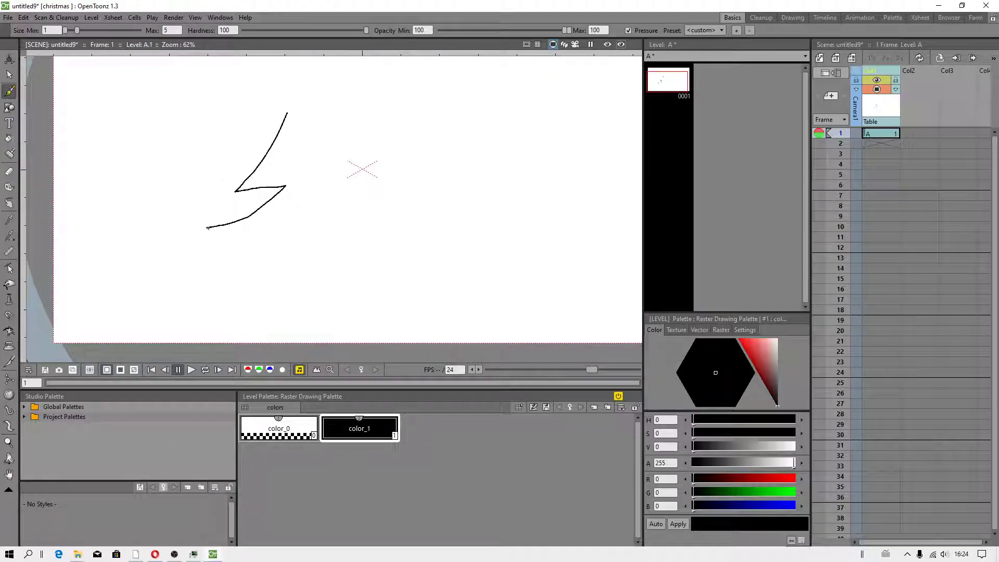
Extend the outline into tiers, undo two stray top strokes, and bring the tree top into view
{"action": "mouse_move", "coordinate": [207, 227]}
{"action": "left_mouse_down"}
{"action": "mouse_move", "coordinate": [284, 231]}
{"action": "mouse_move", "coordinate": [234, 261]}
{"action": "mouse_move", "coordinate": [185, 273]}
{"action": "mouse_move", "coordinate": [295, 273]}
{"action": "mouse_move", "coordinate": [269, 287]}
{"action": "mouse_move", "coordinate": [301, 283]}
{"action": "left_mouse_up"}
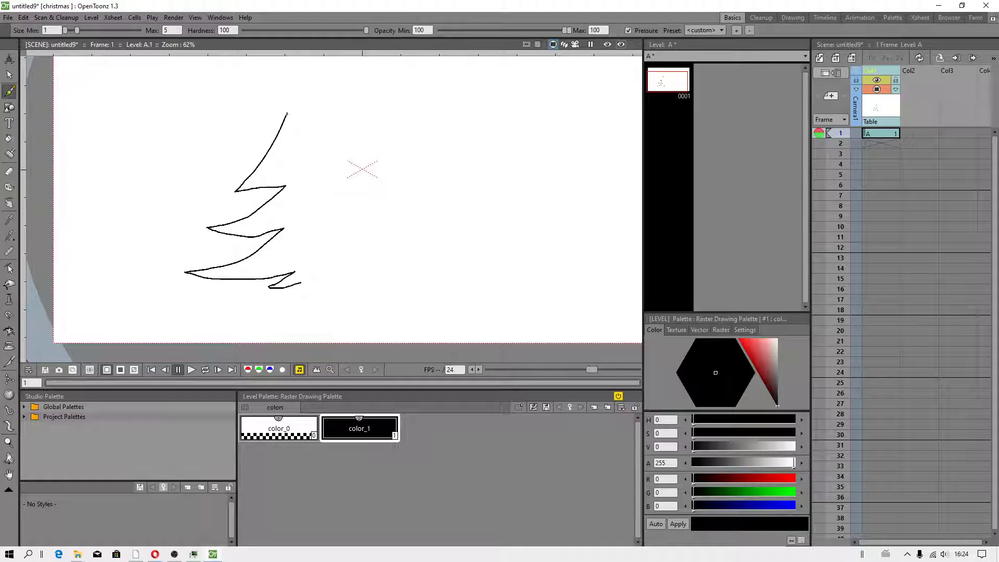
{"action": "left_click_drag", "start_coordinate": [267, 114], "coordinate": [334, 83]}
{"action": "key", "text": "ctrl+z"}
{"action": "mouse_move", "coordinate": [287, 114]}
{"action": "left_mouse_down"}
{"action": "mouse_move", "coordinate": [270, 125]}
{"action": "mouse_move", "coordinate": [317, 80]}
{"action": "mouse_move", "coordinate": [329, 122]}
{"action": "mouse_move", "coordinate": [253, 129]}
{"action": "mouse_move", "coordinate": [297, 67]}
{"action": "mouse_move", "coordinate": [330, 123]}
{"action": "mouse_move", "coordinate": [312, 115]}
{"action": "mouse_move", "coordinate": [347, 198]}
{"action": "mouse_move", "coordinate": [323, 188]}
{"action": "mouse_move", "coordinate": [420, 242]}
{"action": "mouse_move", "coordinate": [336, 235]}
{"action": "mouse_move", "coordinate": [371, 273]}
{"action": "mouse_move", "coordinate": [399, 279]}
{"action": "mouse_move", "coordinate": [300, 282]}
{"action": "mouse_move", "coordinate": [306, 248]}
{"action": "mouse_move", "coordinate": [298, 296]}
{"action": "mouse_move", "coordinate": [325, 297]}
{"action": "mouse_move", "coordinate": [318, 253]}
{"action": "left_mouse_up"}
{"action": "key", "text": "ctrl+z"}
{"action": "key", "text": "ctrl+z"}
{"action": "left_click_drag", "start_coordinate": [446, 150], "coordinate": [435, 195]}
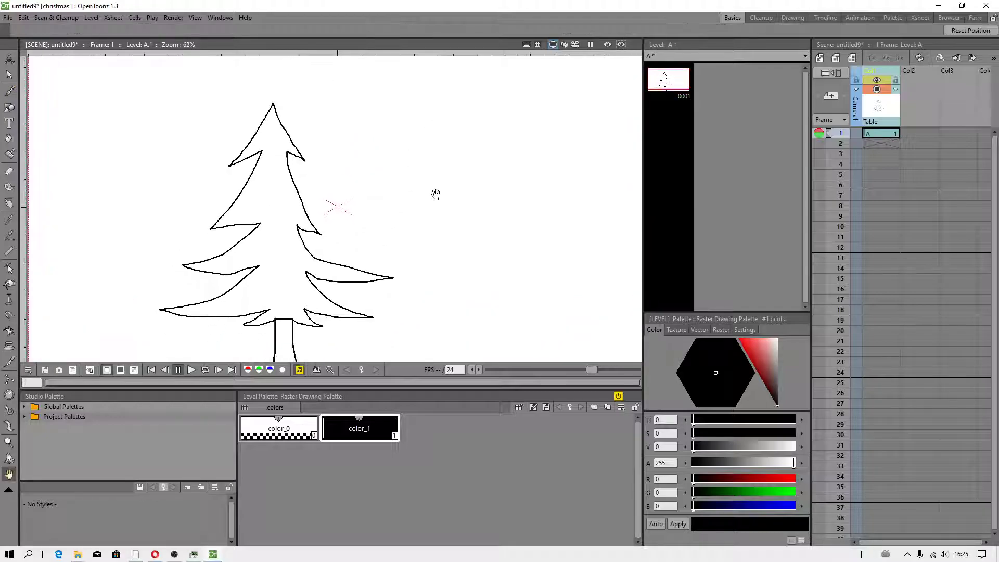
Add style color_2 using the red textured raster brush, raising its radius to 2.99
{"action": "left_click", "coordinate": [877, 133]}
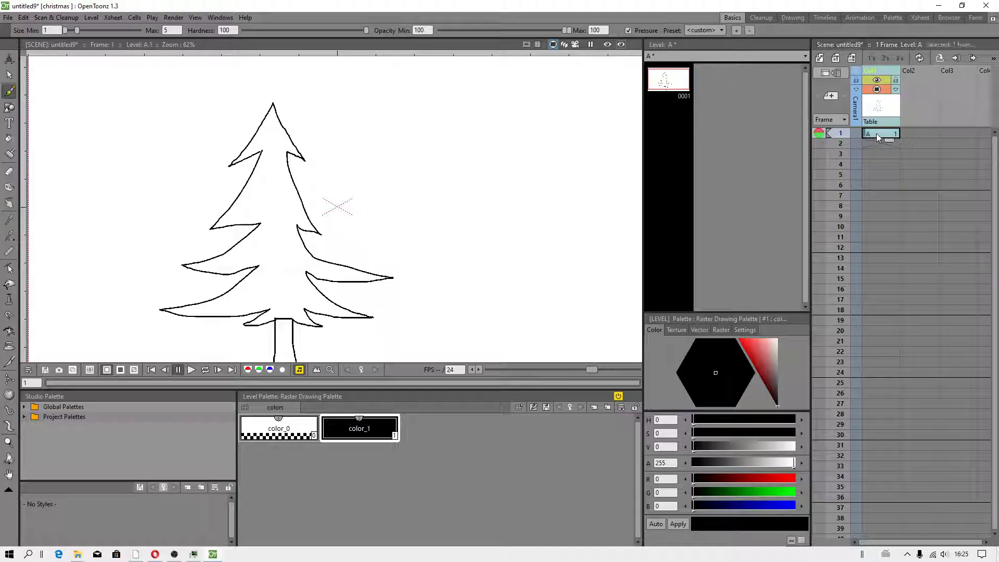
{"action": "left_click", "coordinate": [599, 408]}
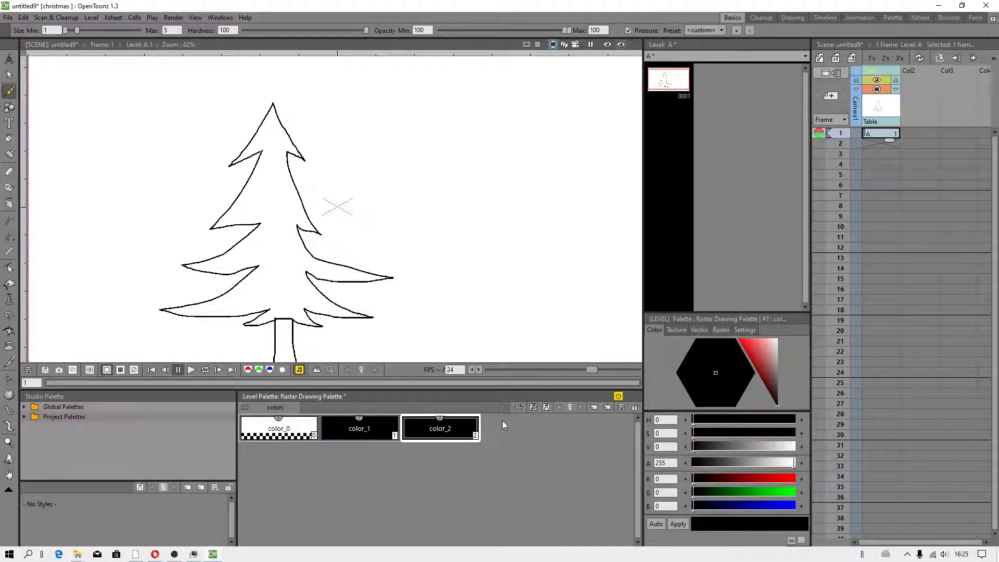
{"action": "left_click", "coordinate": [718, 332]}
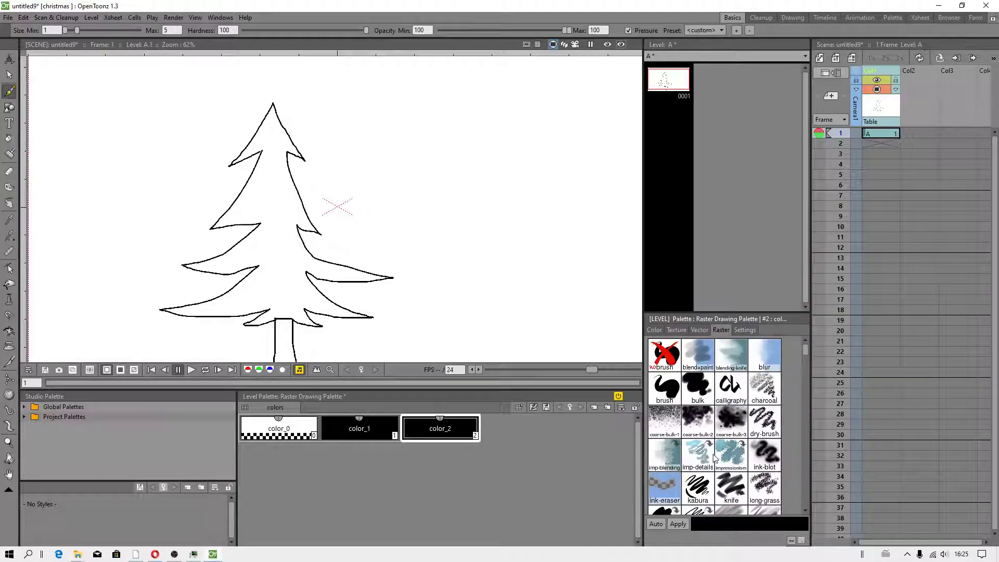
{"action": "scroll", "coordinate": [727, 484], "scroll_direction": "down", "scroll_amount": 3}
{"action": "scroll", "coordinate": [726, 482], "scroll_direction": "down", "scroll_amount": 2}
{"action": "scroll", "coordinate": [749, 472], "scroll_direction": "down", "scroll_amount": 2}
{"action": "left_click", "coordinate": [764, 459]}
{"action": "left_click", "coordinate": [678, 524]}
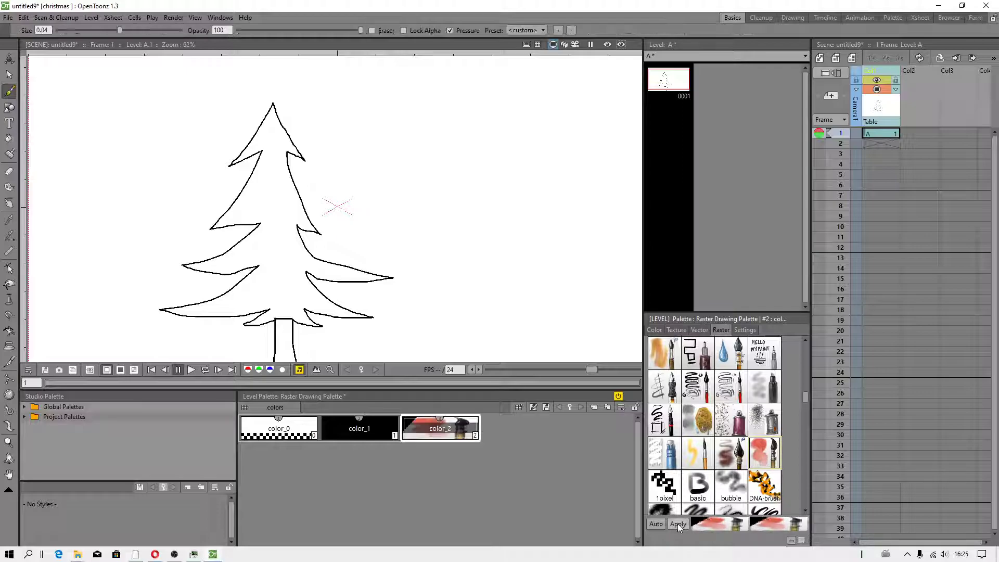
{"action": "left_click", "coordinate": [744, 330]}
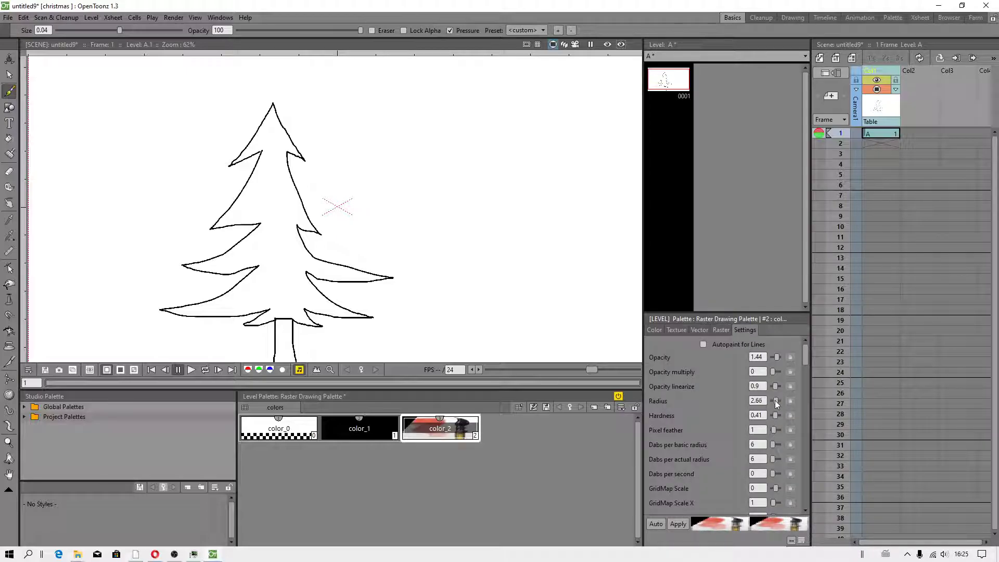
{"action": "left_click_drag", "start_coordinate": [776, 403], "coordinate": [777, 403]}
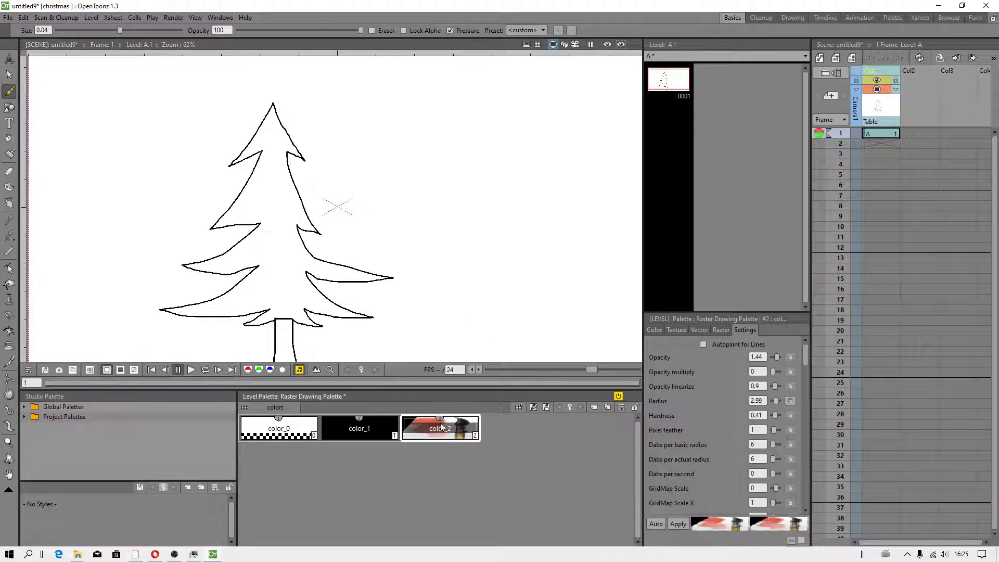
Change color_2 to a translucent green in the Style Editor and apply it
{"action": "double_click", "coordinate": [412, 423]}
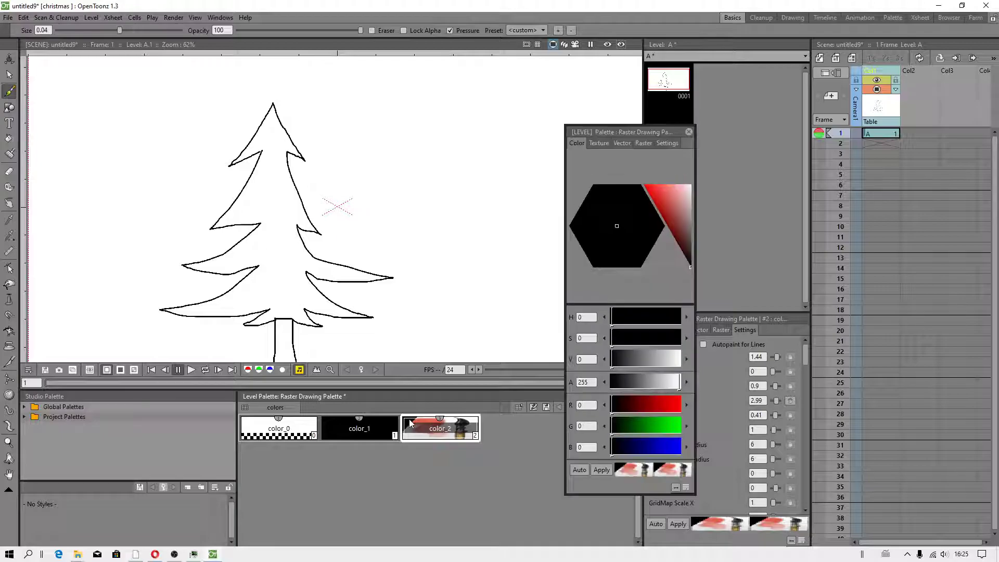
{"action": "left_click_drag", "start_coordinate": [673, 203], "coordinate": [676, 195]}
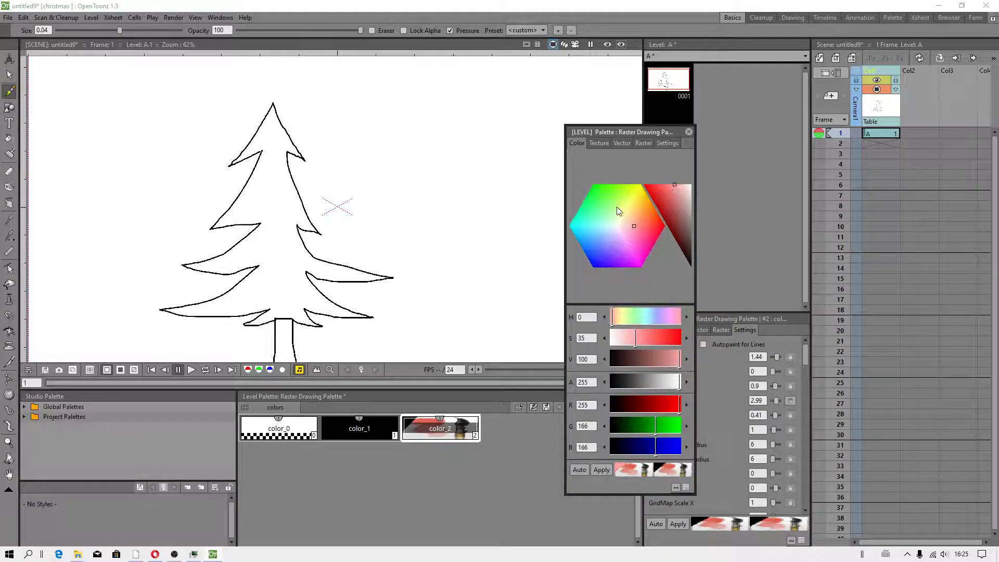
{"action": "left_click_drag", "start_coordinate": [636, 225], "coordinate": [600, 216]}
{"action": "left_click_drag", "start_coordinate": [668, 212], "coordinate": [678, 219]}
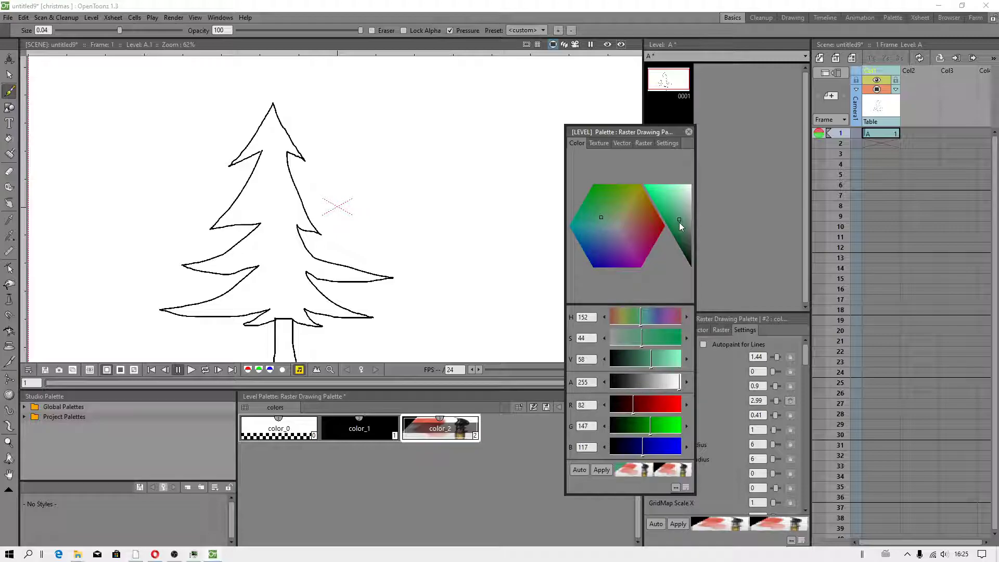
{"action": "left_click_drag", "start_coordinate": [651, 360], "coordinate": [681, 338]}
{"action": "left_click", "coordinate": [601, 470]}
{"action": "left_click", "coordinate": [688, 131]}
{"action": "scroll", "coordinate": [219, 183], "scroll_direction": "up", "scroll_amount": 2}
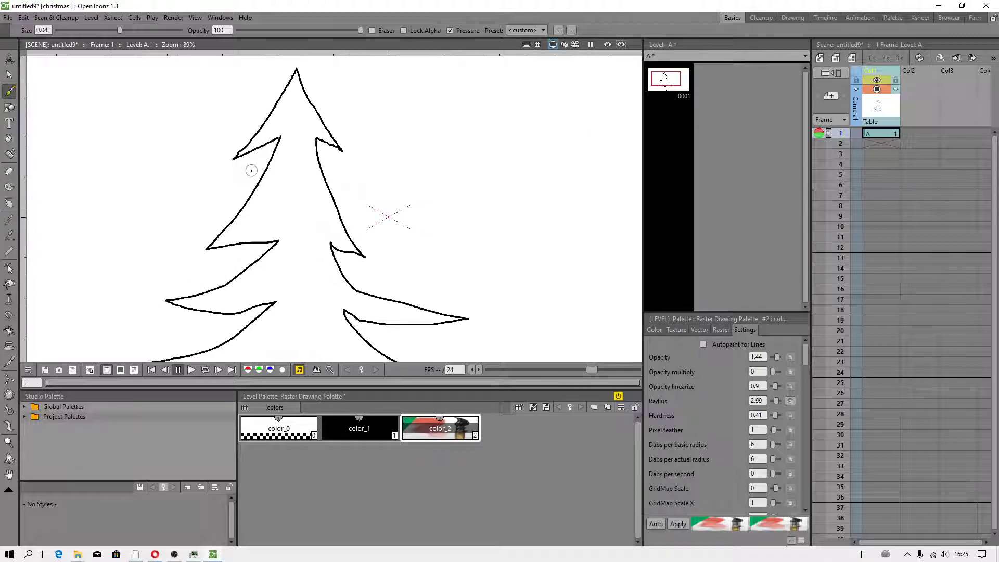
Paint green strokes through the tree's centre and upper branches, slightly enlarging the brush radius
{"action": "mouse_move", "coordinate": [286, 120]}
{"action": "left_mouse_down"}
{"action": "mouse_move", "coordinate": [261, 135]}
{"action": "mouse_move", "coordinate": [290, 112]}
{"action": "left_mouse_up"}
{"action": "key", "text": "ctrl+z"}
{"action": "scroll", "coordinate": [289, 249], "scroll_direction": "down", "scroll_amount": 2}
{"action": "scroll", "coordinate": [289, 250], "scroll_direction": "up", "scroll_amount": 2}
{"action": "scroll", "coordinate": [286, 297], "scroll_direction": "up", "scroll_amount": 1}
{"action": "left_click_drag", "start_coordinate": [208, 319], "coordinate": [317, 242]}
{"action": "mouse_move", "coordinate": [231, 249]}
{"action": "left_mouse_down"}
{"action": "mouse_move", "coordinate": [273, 219]}
{"action": "mouse_move", "coordinate": [300, 258]}
{"action": "mouse_move", "coordinate": [324, 226]}
{"action": "mouse_move", "coordinate": [285, 128]}
{"action": "left_mouse_up"}
{"action": "scroll", "coordinate": [303, 157], "scroll_direction": "down", "scroll_amount": 2}
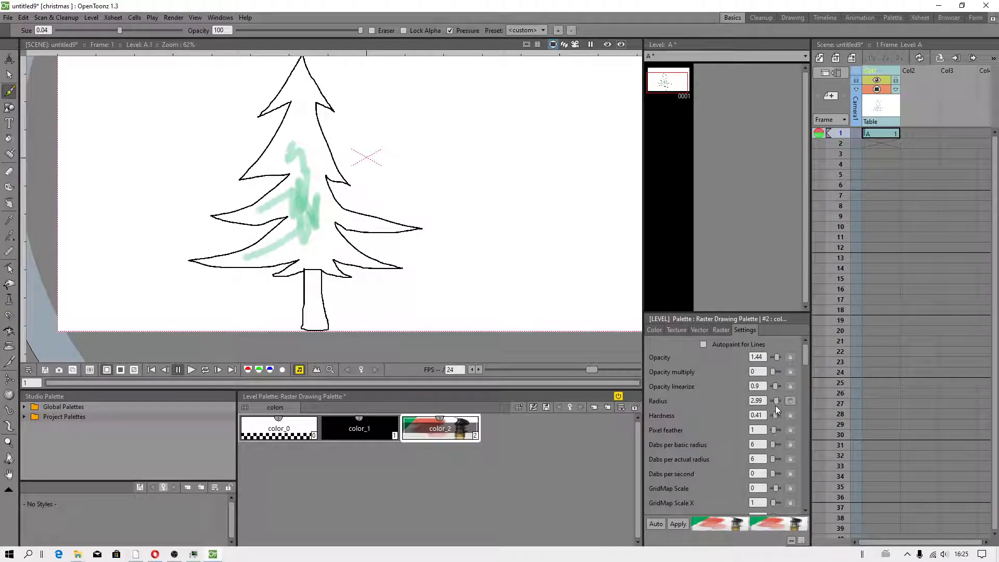
{"action": "left_click_drag", "start_coordinate": [776, 403], "coordinate": [779, 403]}
{"action": "mouse_move", "coordinate": [286, 149]}
{"action": "left_mouse_down"}
{"action": "mouse_move", "coordinate": [305, 121]}
{"action": "mouse_move", "coordinate": [297, 117]}
{"action": "mouse_move", "coordinate": [331, 206]}
{"action": "mouse_move", "coordinate": [327, 250]}
{"action": "mouse_move", "coordinate": [282, 250]}
{"action": "mouse_move", "coordinate": [323, 237]}
{"action": "mouse_move", "coordinate": [299, 78]}
{"action": "mouse_move", "coordinate": [309, 132]}
{"action": "left_mouse_up"}
Add new style color_3 using the watery blot Water brush from the Raster grid
{"action": "left_click", "coordinate": [595, 410]}
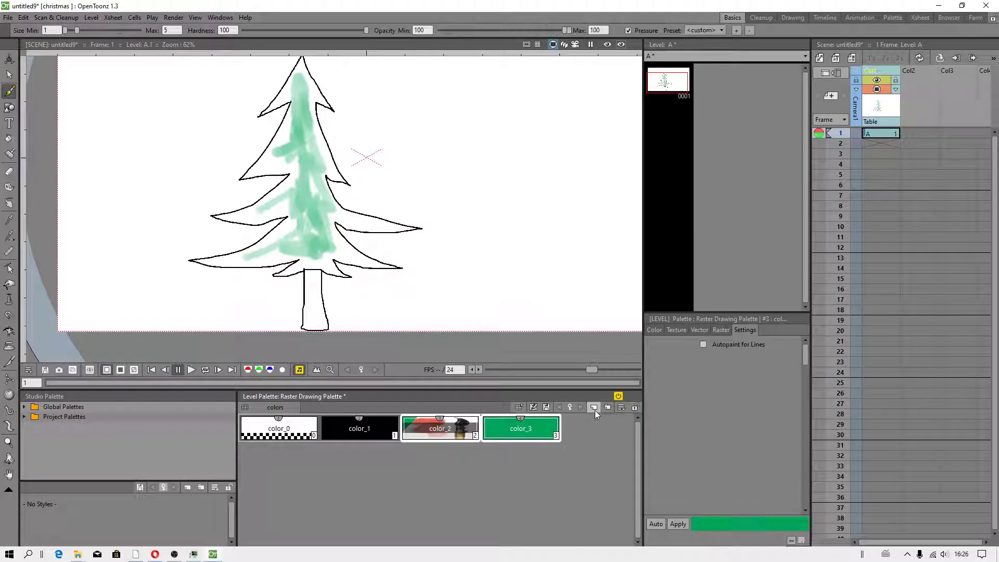
{"action": "left_click", "coordinate": [720, 330]}
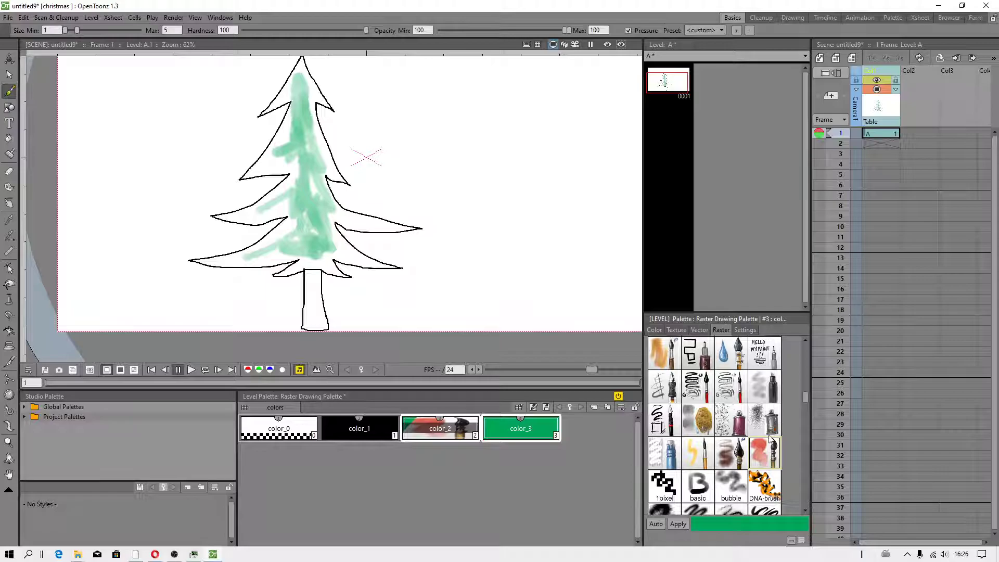
{"action": "scroll", "coordinate": [765, 438], "scroll_direction": "down", "scroll_amount": 3}
{"action": "scroll", "coordinate": [766, 441], "scroll_direction": "down", "scroll_amount": 3}
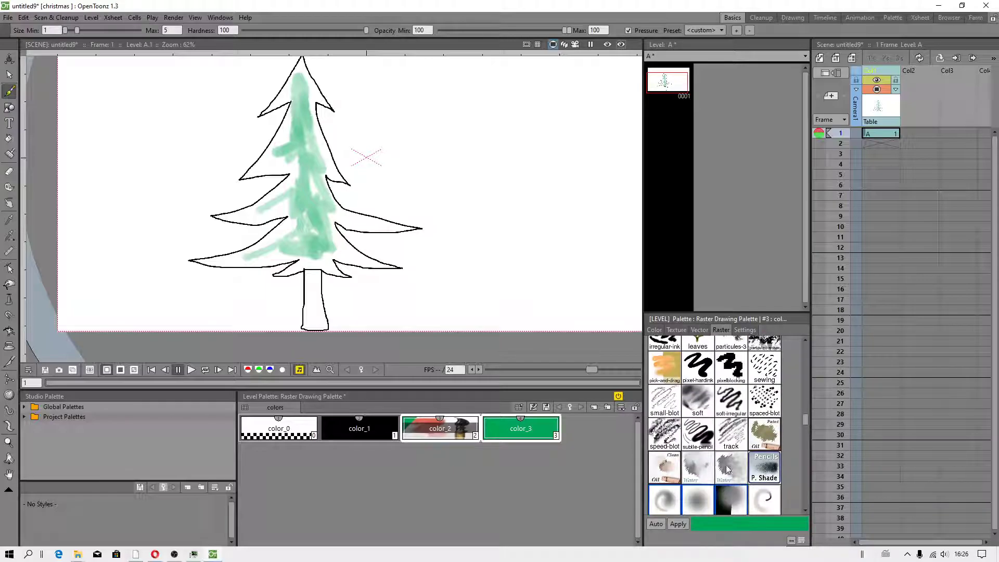
{"action": "left_click", "coordinate": [730, 468]}
{"action": "left_click", "coordinate": [677, 524]}
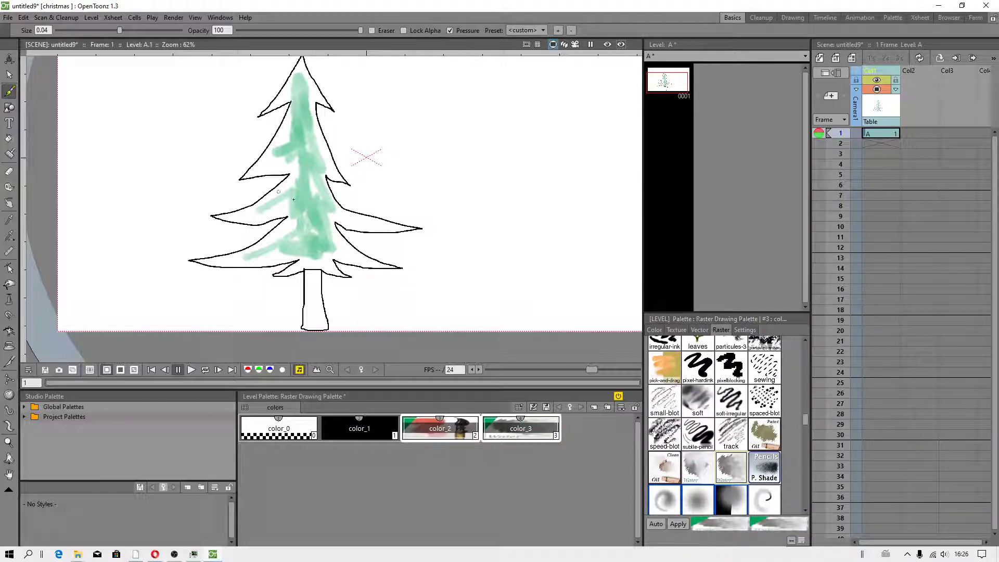
{"action": "scroll", "coordinate": [300, 212], "scroll_direction": "up", "scroll_amount": 2}
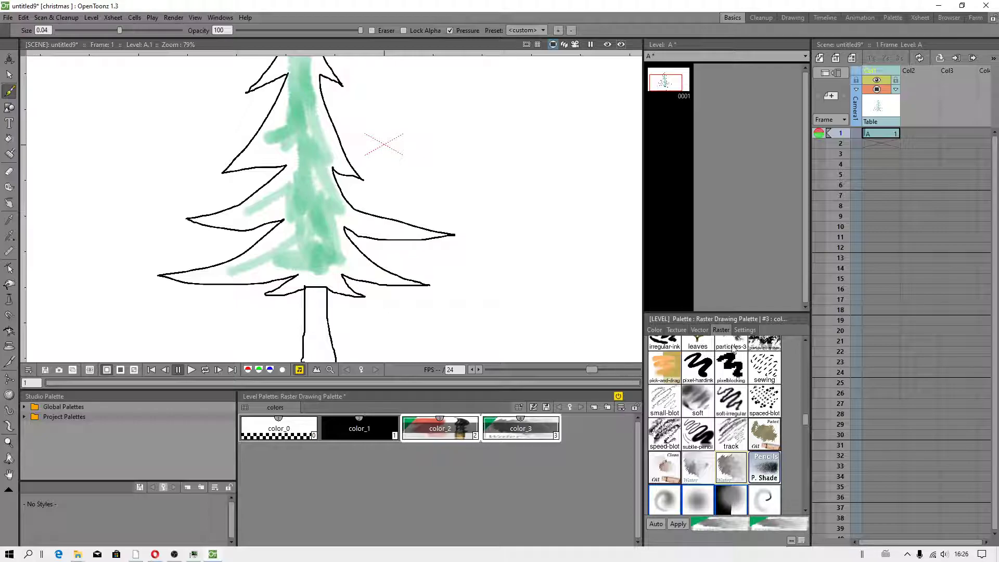
{"action": "left_click", "coordinate": [744, 329]}
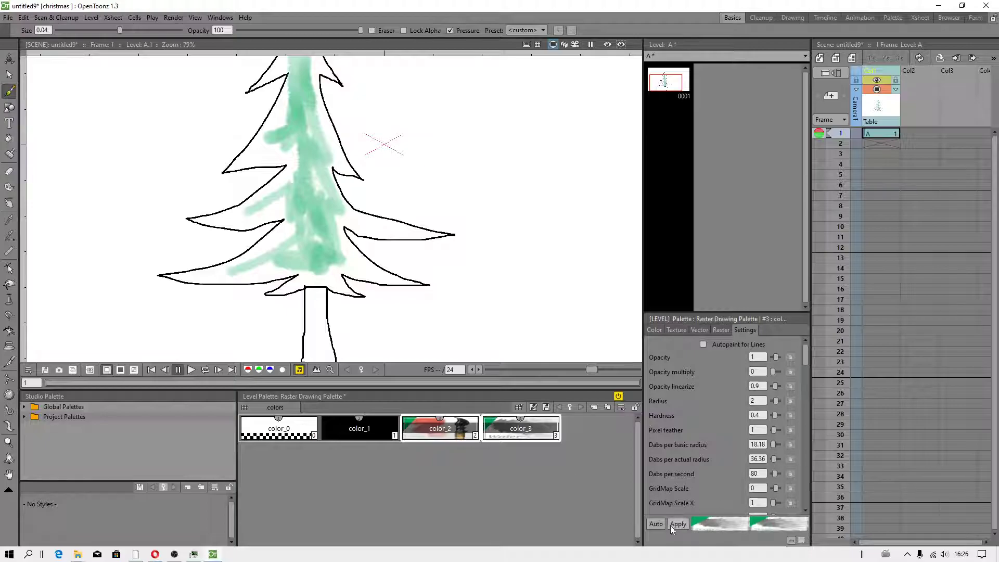
{"action": "scroll", "coordinate": [294, 209], "scroll_direction": "up", "scroll_amount": 1}
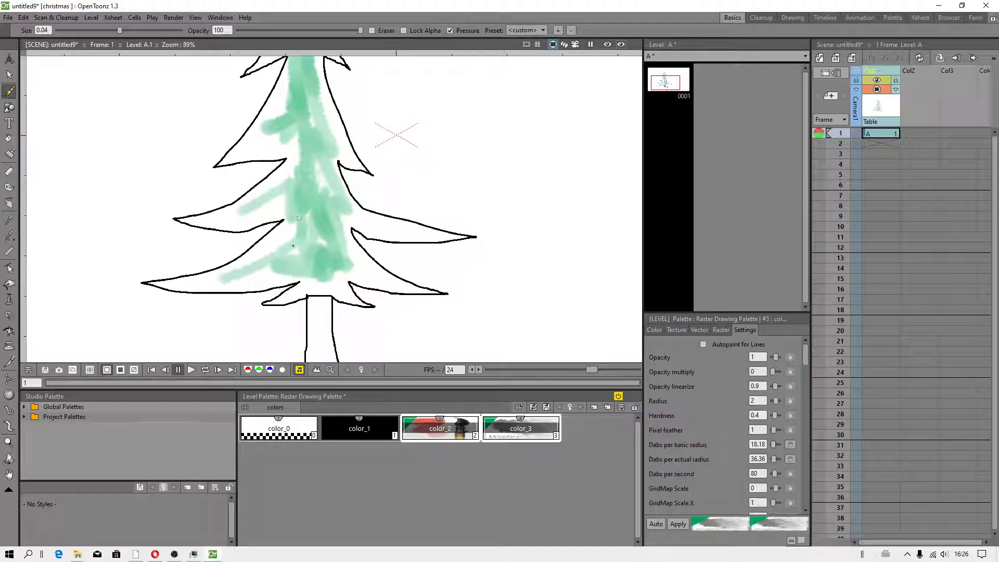
Set Opacity multiply to 1.64 and paint a soft green wash over the tree
{"action": "left_click", "coordinate": [777, 370]}
{"action": "mouse_move", "coordinate": [310, 263]}
{"action": "left_mouse_down"}
{"action": "mouse_move", "coordinate": [281, 258]}
{"action": "mouse_move", "coordinate": [273, 242]}
{"action": "mouse_move", "coordinate": [235, 277]}
{"action": "mouse_move", "coordinate": [297, 272]}
{"action": "mouse_move", "coordinate": [327, 256]}
{"action": "left_mouse_up"}
{"action": "mouse_move", "coordinate": [292, 205]}
{"action": "left_mouse_down"}
{"action": "mouse_move", "coordinate": [291, 193]}
{"action": "mouse_move", "coordinate": [321, 173]}
{"action": "mouse_move", "coordinate": [283, 119]}
{"action": "mouse_move", "coordinate": [290, 145]}
{"action": "mouse_move", "coordinate": [324, 141]}
{"action": "mouse_move", "coordinate": [327, 117]}
{"action": "mouse_move", "coordinate": [310, 269]}
{"action": "left_mouse_up"}
{"action": "scroll", "coordinate": [306, 116], "scroll_direction": "down", "scroll_amount": 2}
{"action": "scroll", "coordinate": [311, 247], "scroll_direction": "up", "scroll_amount": 3}
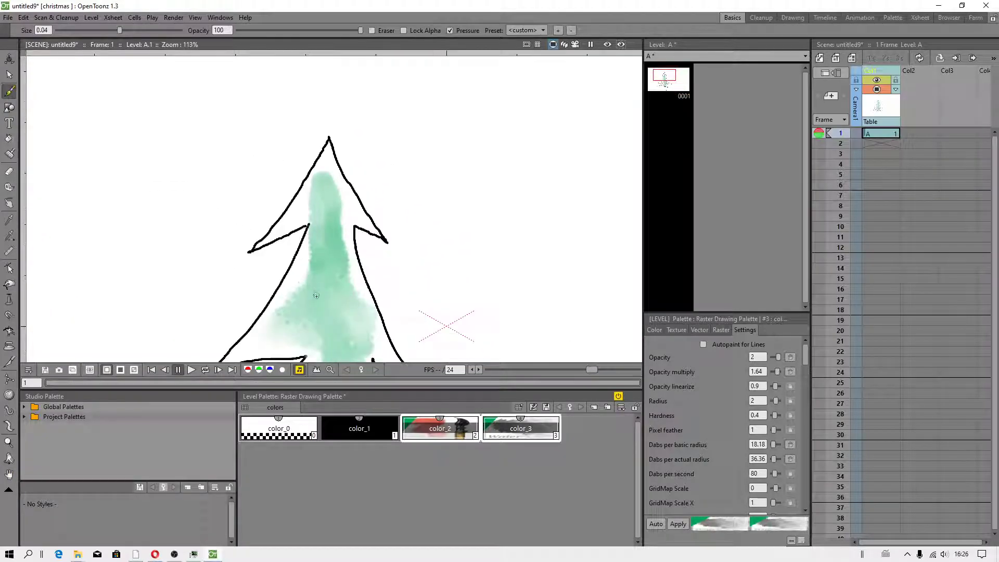
{"action": "mouse_move", "coordinate": [314, 231]}
{"action": "left_mouse_down"}
{"action": "mouse_move", "coordinate": [316, 182]}
{"action": "mouse_move", "coordinate": [363, 293]}
{"action": "left_mouse_up"}
{"action": "key", "text": "space"}
{"action": "left_click_drag", "start_coordinate": [383, 252], "coordinate": [414, 94]}
{"action": "mouse_move", "coordinate": [386, 225]}
{"action": "left_mouse_down"}
{"action": "mouse_move", "coordinate": [439, 234]}
{"action": "mouse_move", "coordinate": [416, 289]}
{"action": "mouse_move", "coordinate": [425, 297]}
{"action": "mouse_move", "coordinate": [358, 253]}
{"action": "left_mouse_up"}
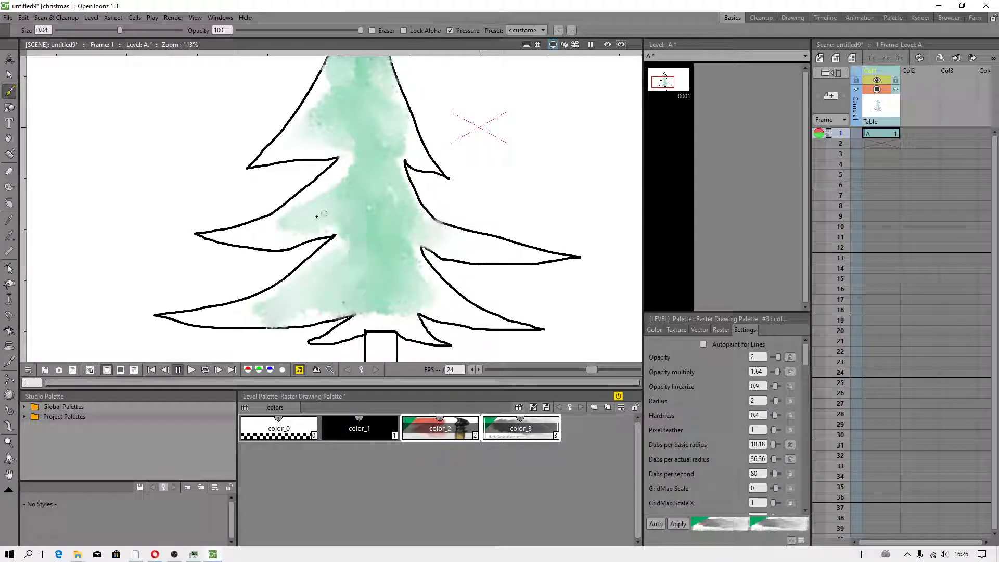
{"action": "left_click_drag", "start_coordinate": [323, 213], "coordinate": [357, 160]}
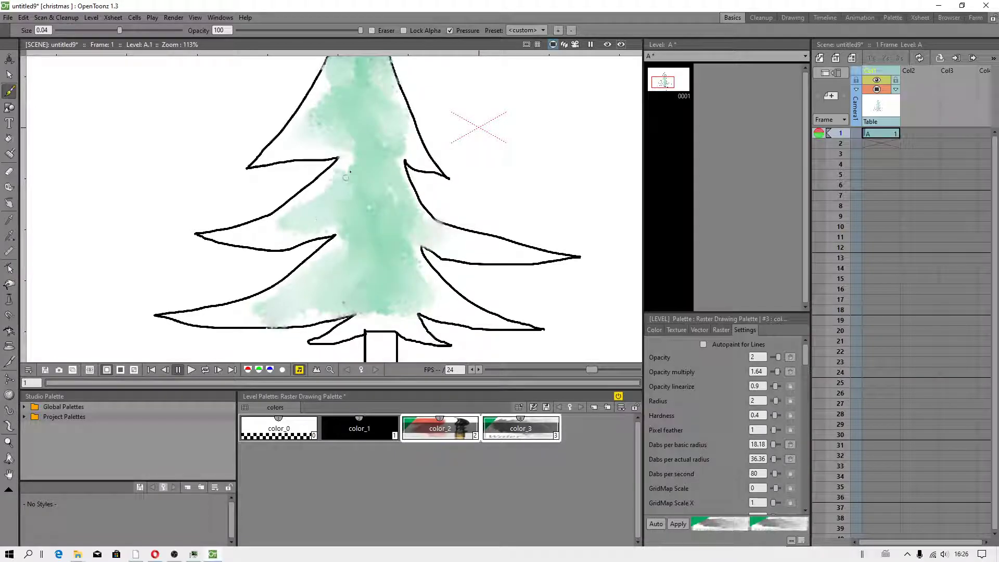
Copy the tree drawing, paste-insert it as frame 0002, and expose it at Xsheet row 2
{"action": "left_click", "coordinate": [887, 132]}
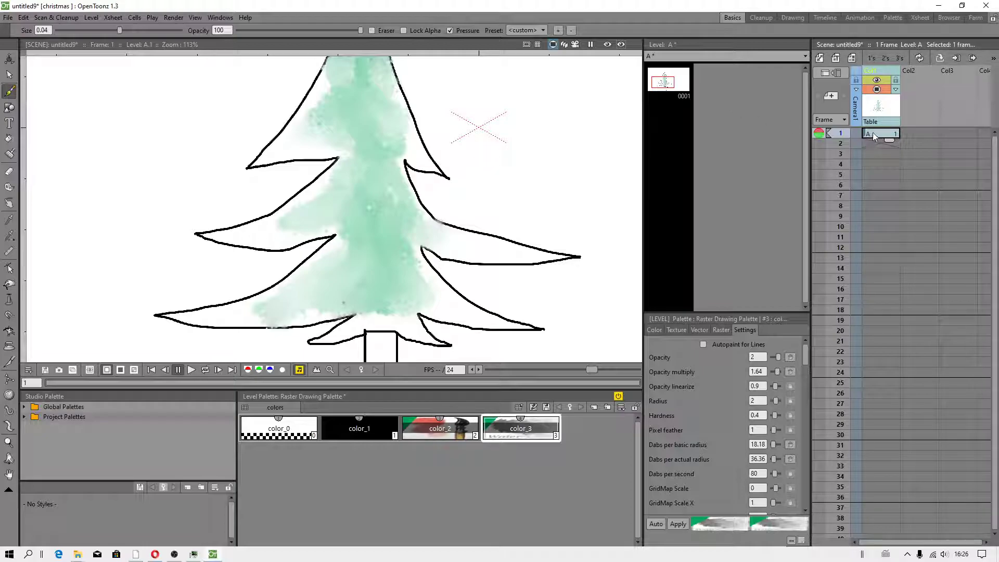
{"action": "right_click", "coordinate": [680, 81]}
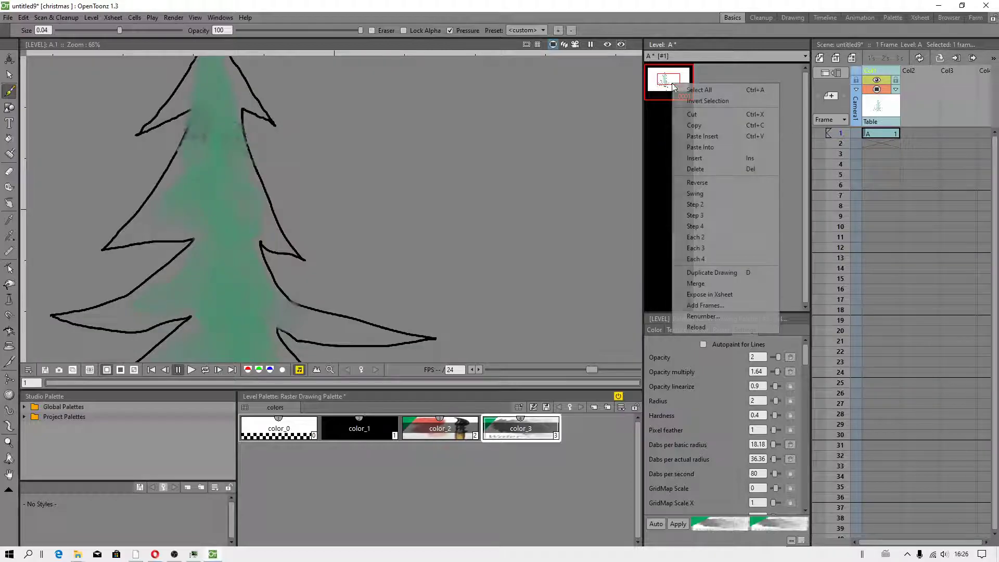
{"action": "left_click", "coordinate": [692, 128]}
{"action": "right_click", "coordinate": [670, 116]}
{"action": "left_click", "coordinate": [701, 166]}
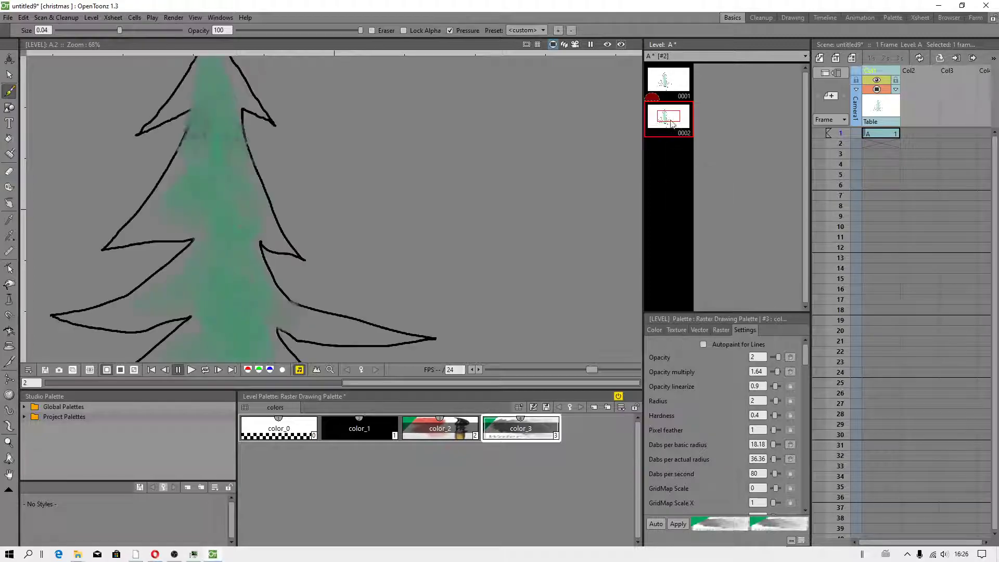
{"action": "left_click_drag", "start_coordinate": [672, 124], "coordinate": [885, 145]}
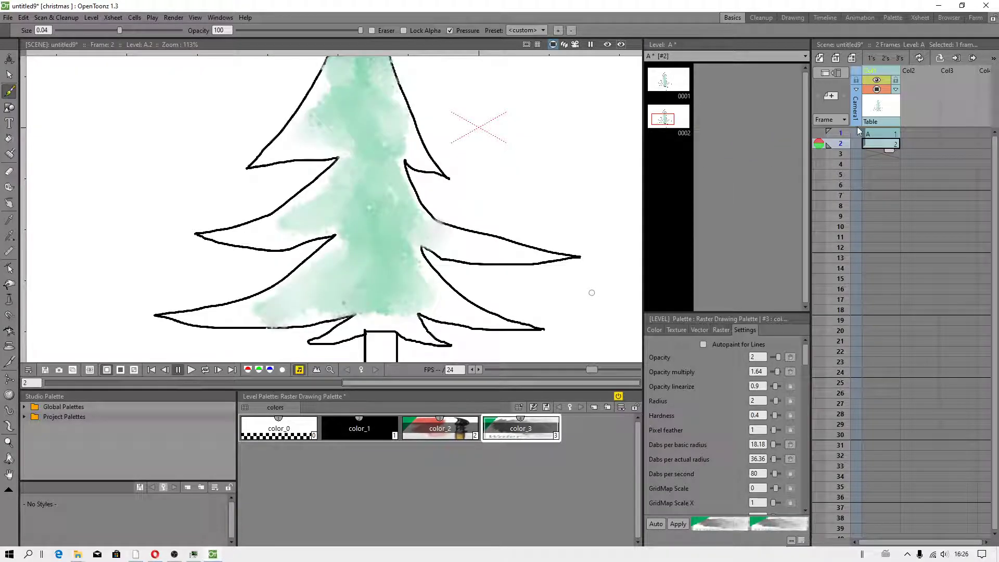
{"action": "left_click", "coordinate": [857, 129]}
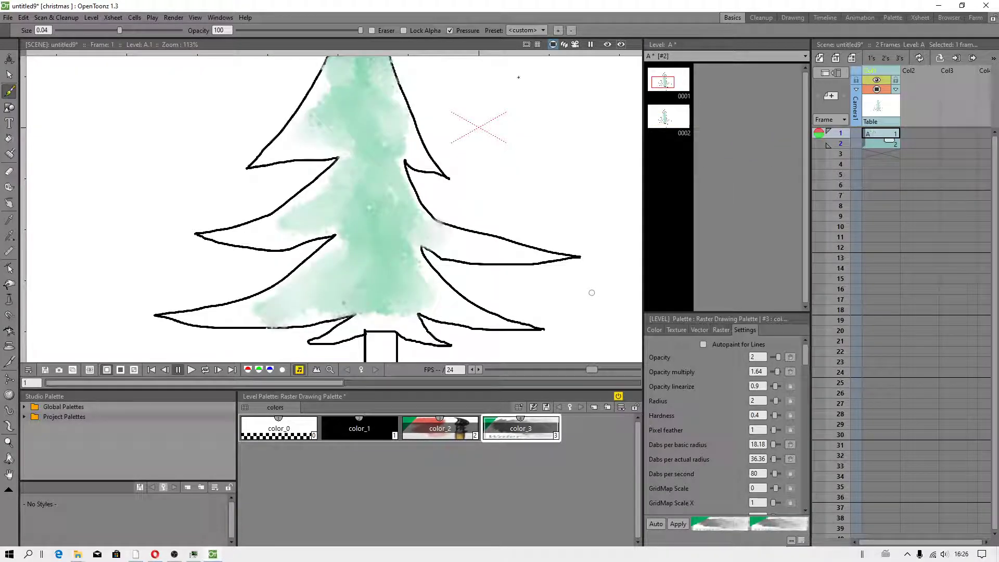
Save the scene as 'christmas tree' in the christmas tree folder
{"action": "left_click", "coordinate": [11, 18]}
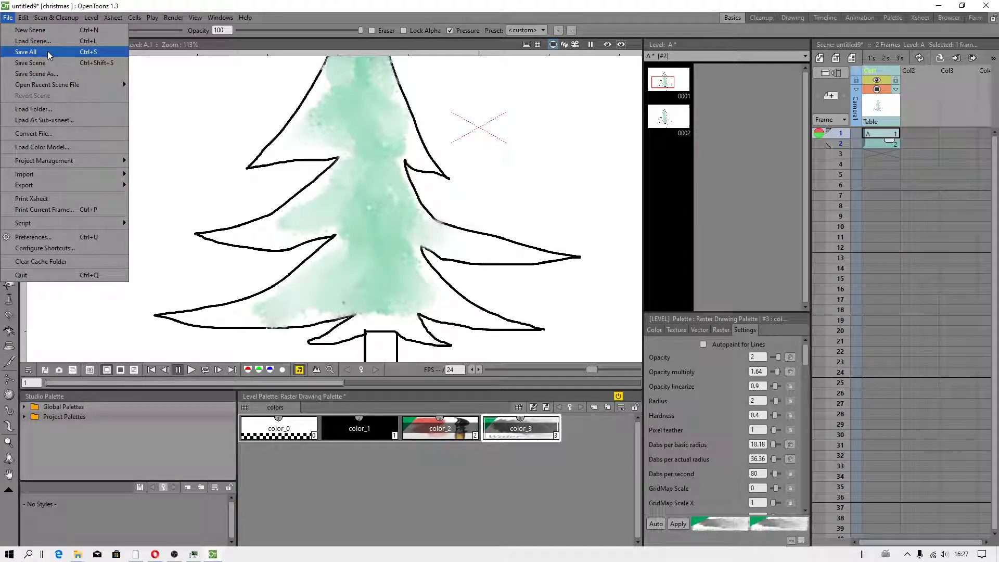
{"action": "left_click", "coordinate": [48, 55]}
{"action": "type", "text": "ch"}
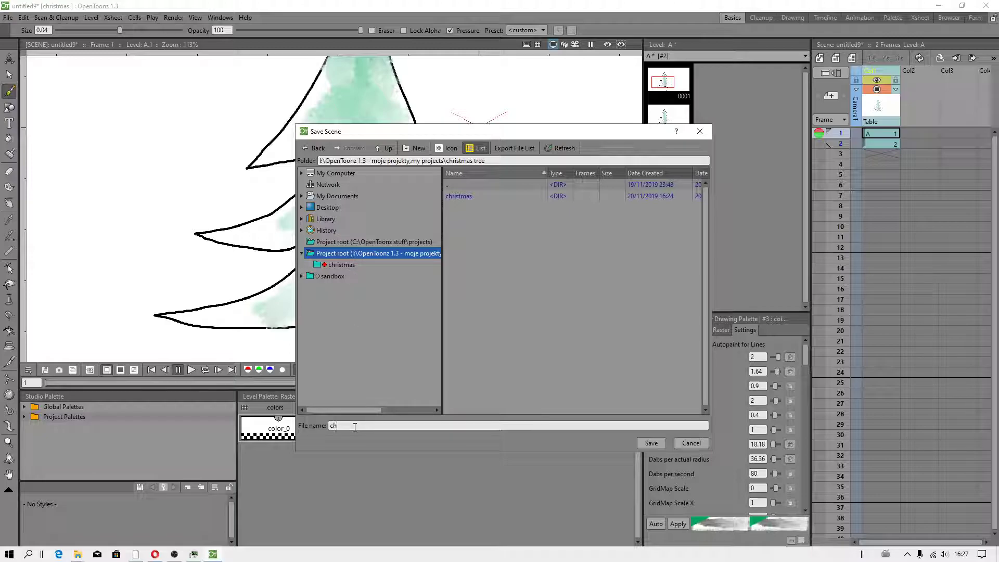
{"action": "type", "text": "ristmas tr"}
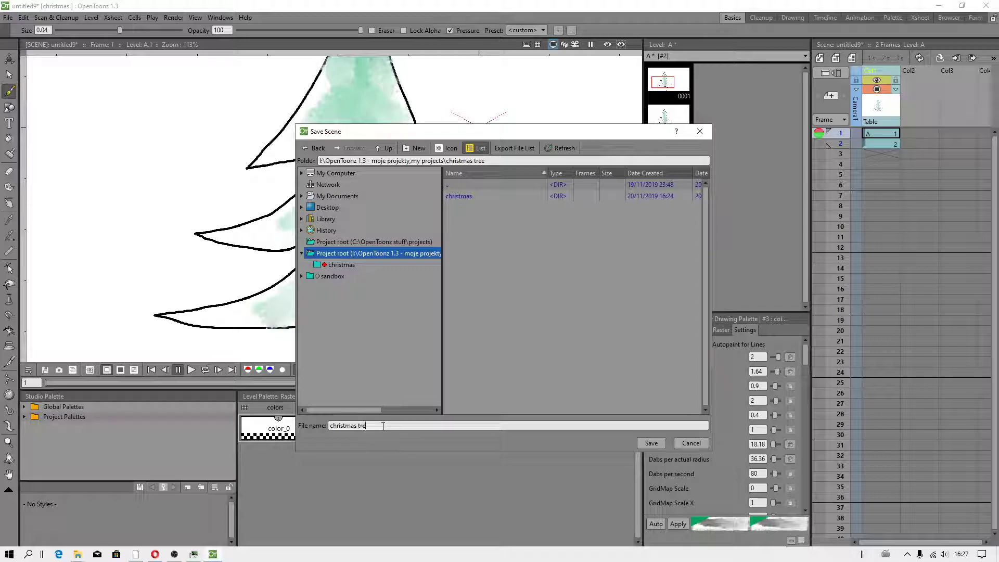
{"action": "type", "text": "e"}
{"action": "left_click", "coordinate": [646, 444]}
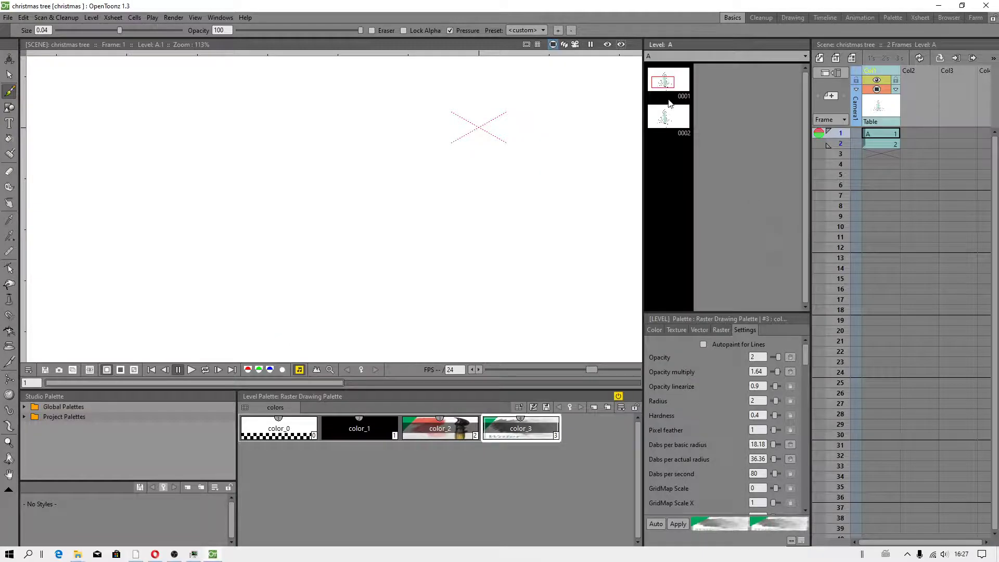
{"action": "left_click", "coordinate": [193, 17]}
{"action": "left_click", "coordinate": [221, 261]}
{"action": "left_click", "coordinate": [196, 17]}
{"action": "left_click", "coordinate": [223, 261]}
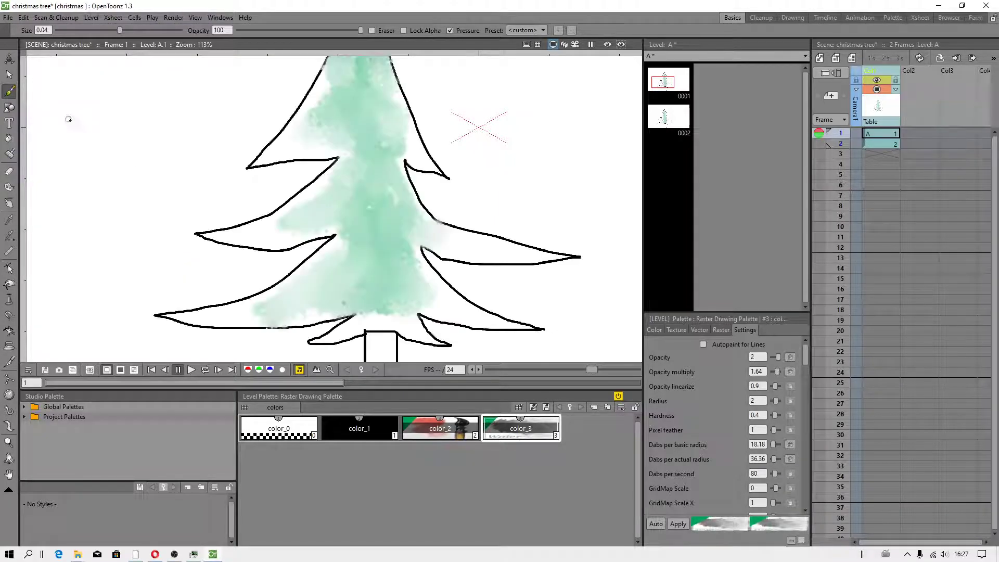
{"action": "left_click", "coordinate": [878, 143]}
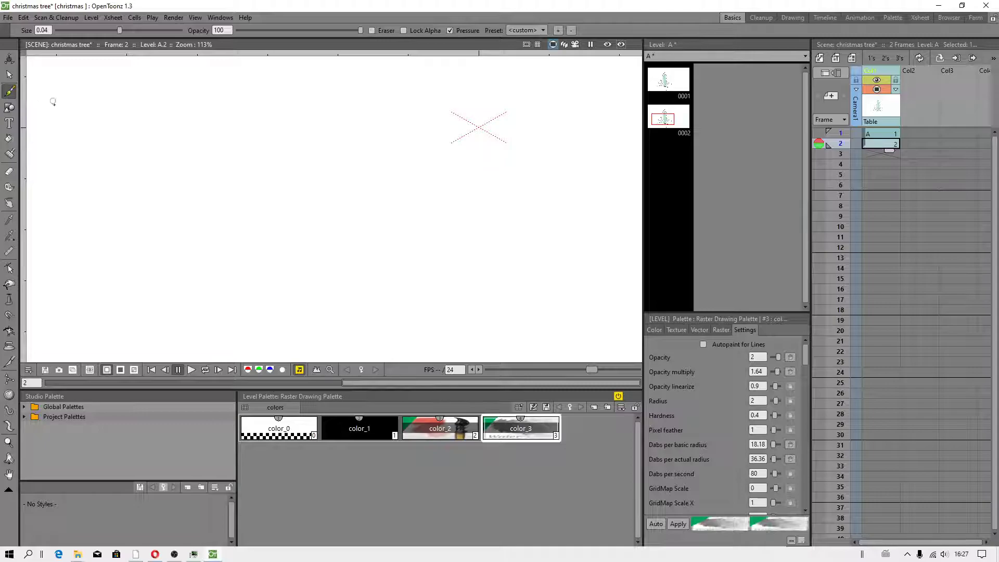
{"action": "left_click", "coordinate": [879, 133]}
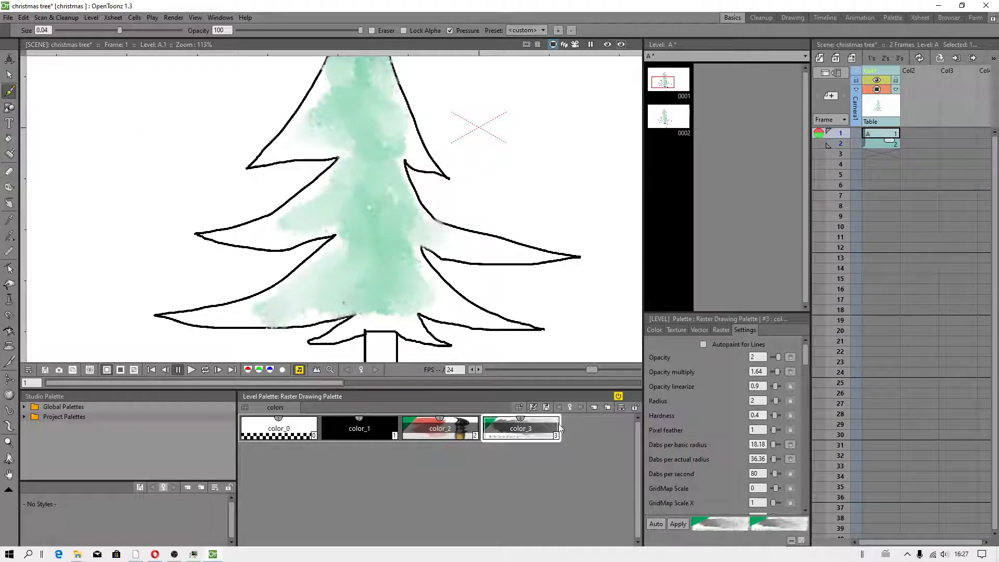
{"action": "scroll", "coordinate": [311, 198], "scroll_direction": "down", "scroll_amount": 2}
{"action": "scroll", "coordinate": [311, 198], "scroll_direction": "down", "scroll_amount": 1}
{"action": "scroll", "coordinate": [311, 197], "scroll_direction": "up", "scroll_amount": 2}
{"action": "left_click", "coordinate": [81, 555]}
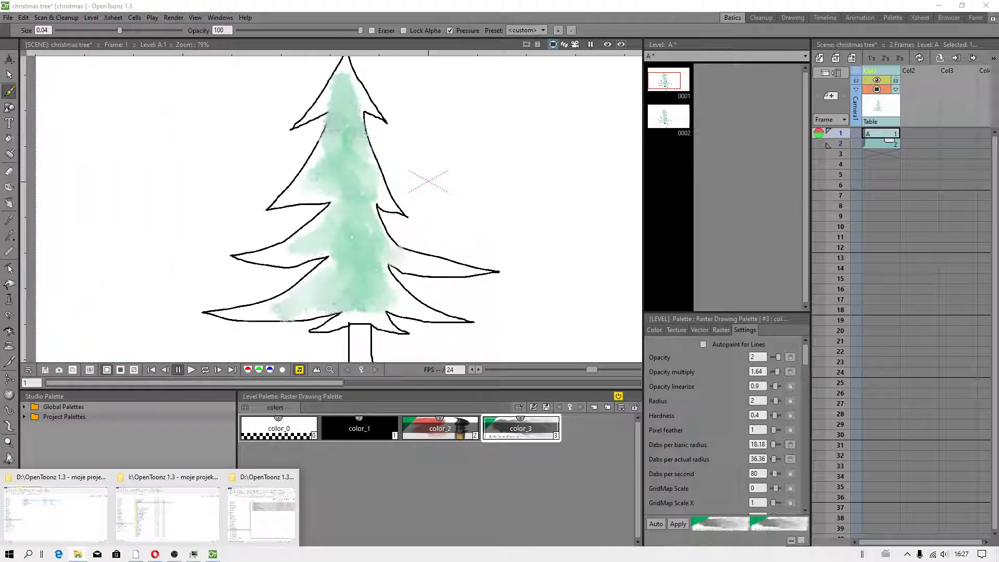
Inspect the christmas tree folder's saved files in Explorer, then return to OpenToonz
{"action": "left_click", "coordinate": [194, 530]}
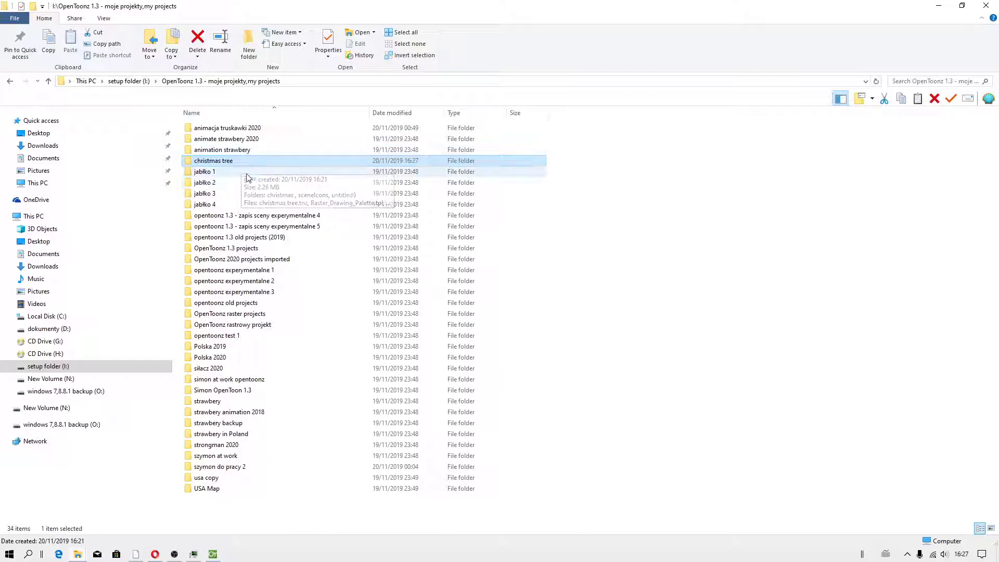
{"action": "double_click", "coordinate": [231, 162]}
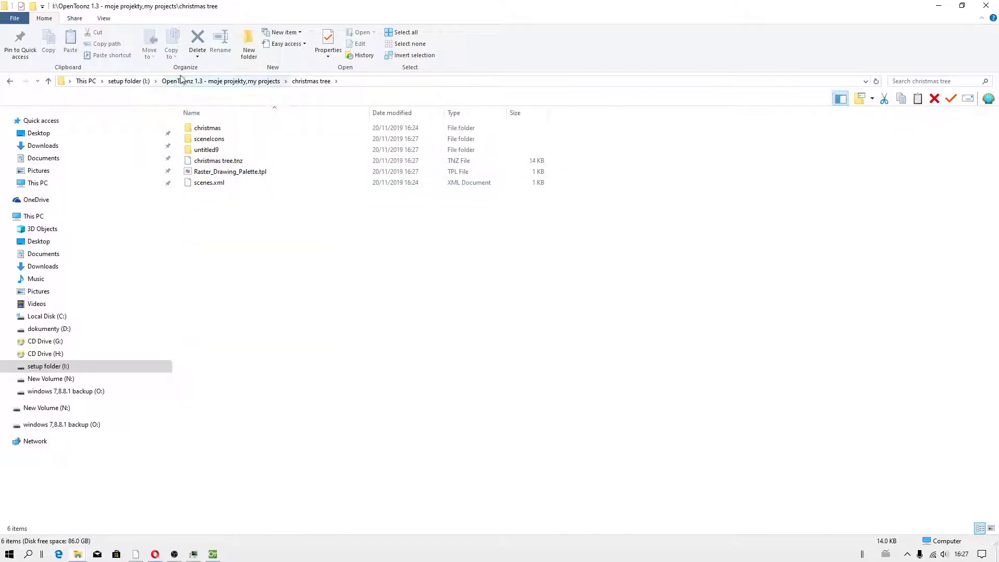
{"action": "left_click", "coordinate": [220, 555]}
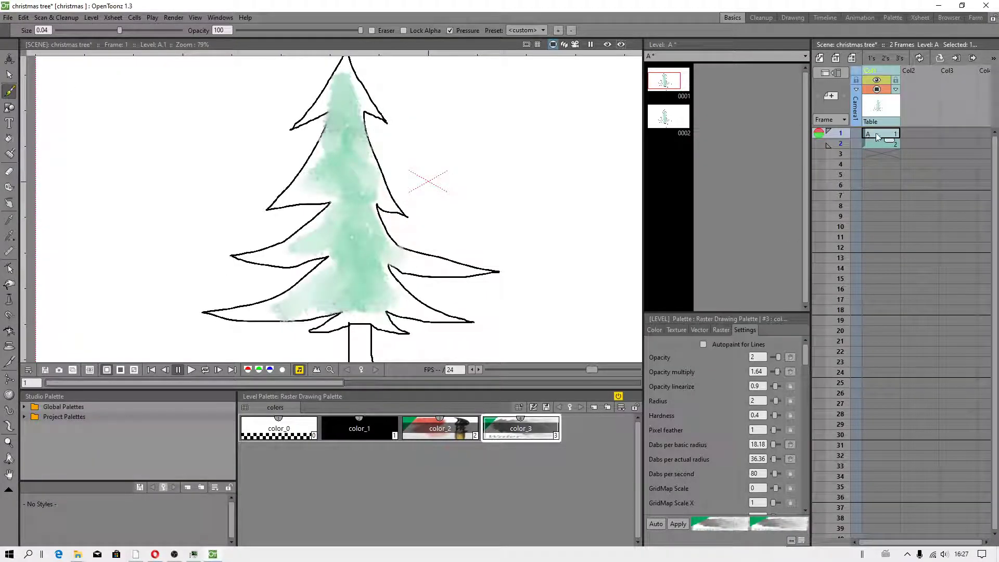
Save all changes and review the christmas project settings
{"action": "left_click", "coordinate": [7, 17]}
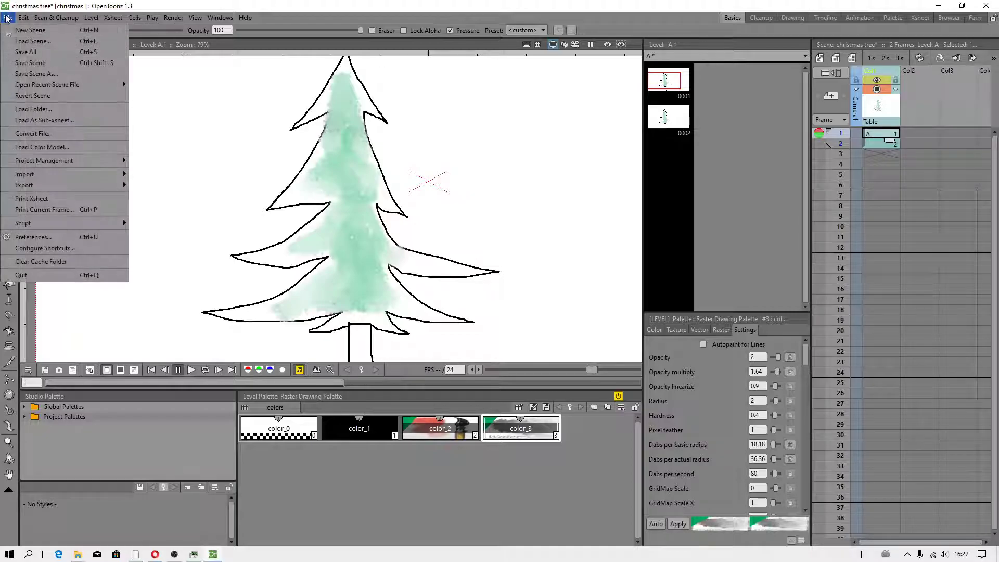
{"action": "left_click", "coordinate": [36, 56]}
{"action": "left_click", "coordinate": [8, 19]}
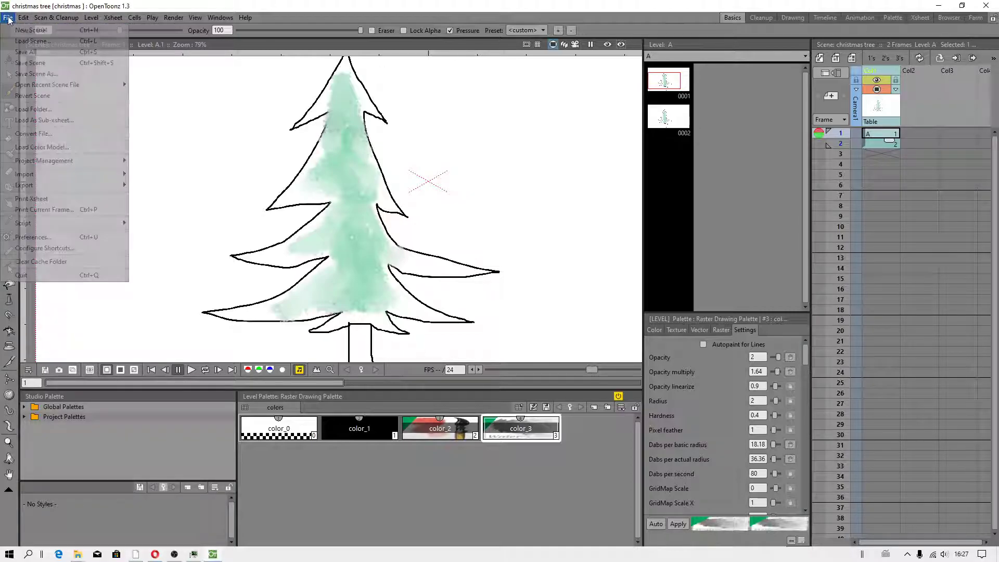
{"action": "mouse_move", "coordinate": [44, 162]}
{"action": "left_click", "coordinate": [161, 174]}
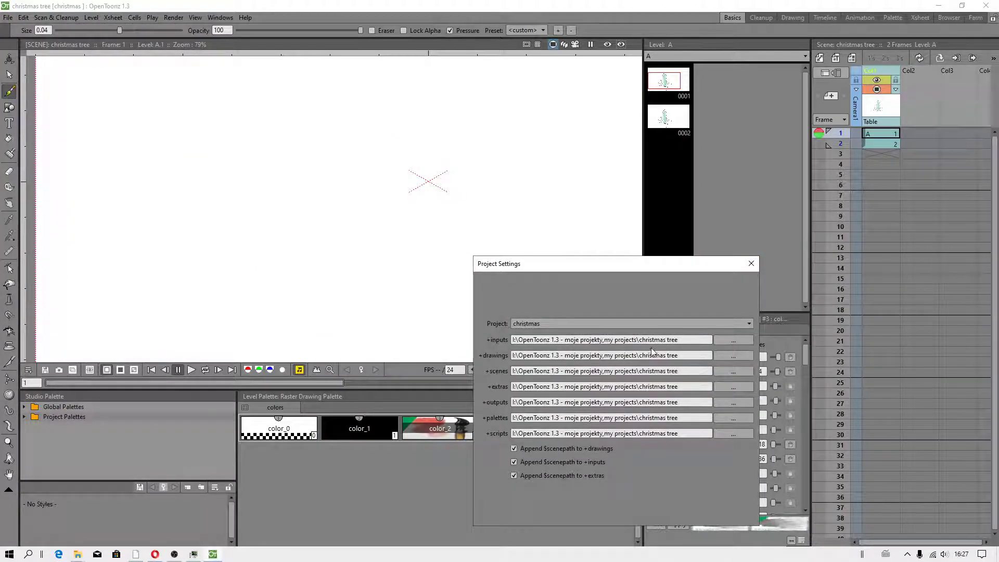
{"action": "left_click", "coordinate": [750, 265]}
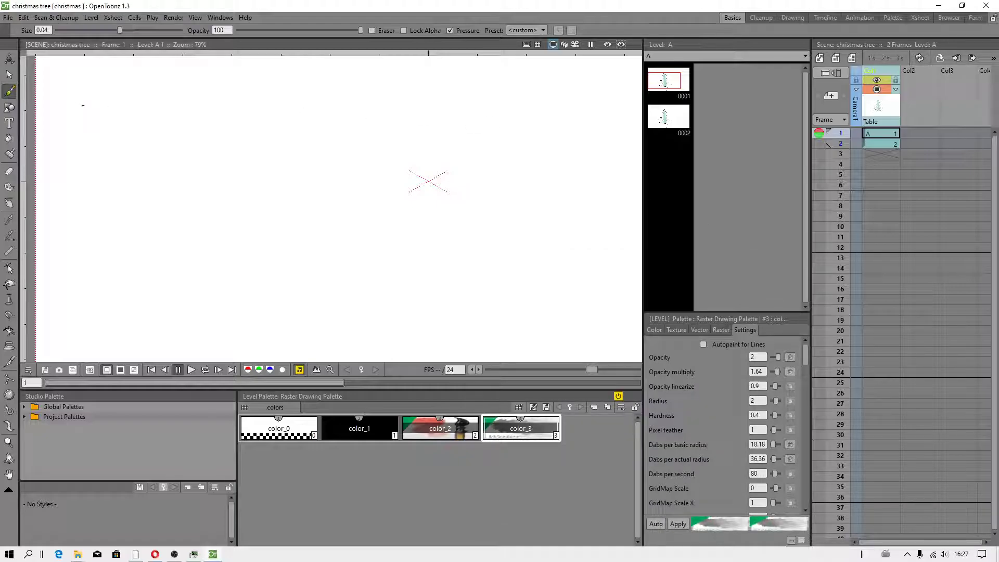
Show the copied tree on frame 2, then bring File Explorer forward
{"action": "left_click", "coordinate": [69, 110]}
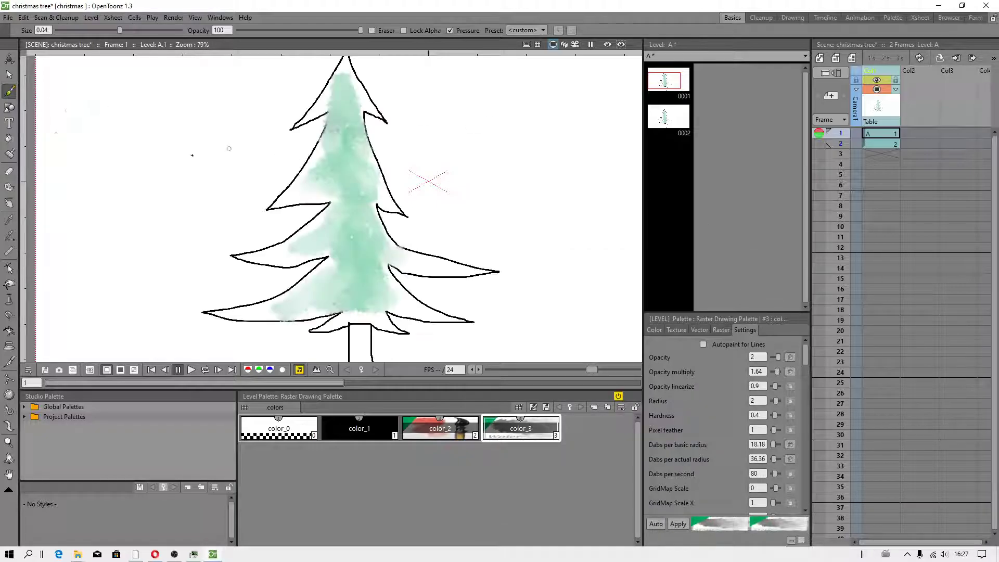
{"action": "left_click", "coordinate": [877, 145]}
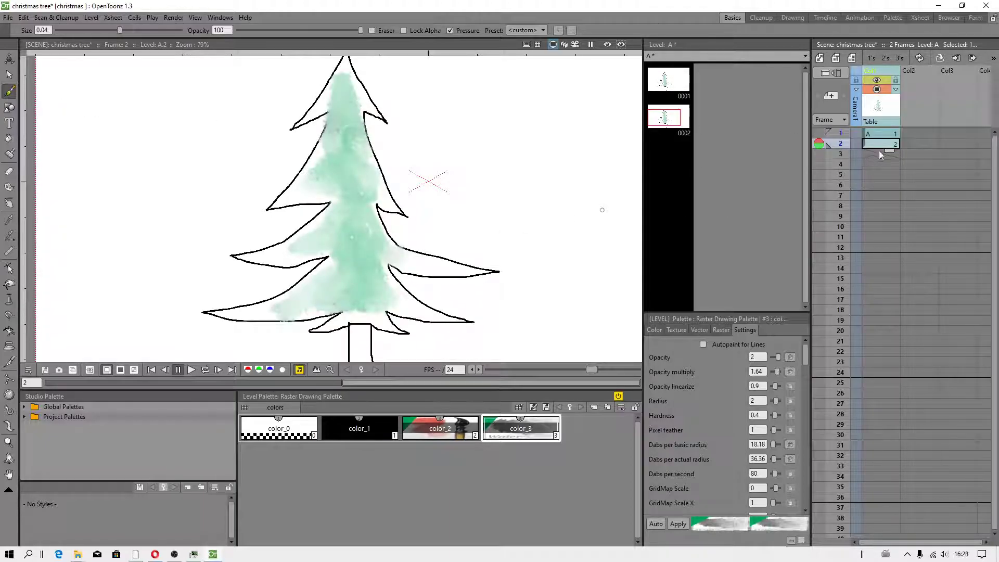
{"action": "scroll", "coordinate": [175, 128], "scroll_direction": "down", "scroll_amount": 2}
{"action": "scroll", "coordinate": [169, 133], "scroll_direction": "up", "scroll_amount": 2}
{"action": "scroll", "coordinate": [169, 134], "scroll_direction": "down", "scroll_amount": 1}
{"action": "left_click", "coordinate": [78, 556]}
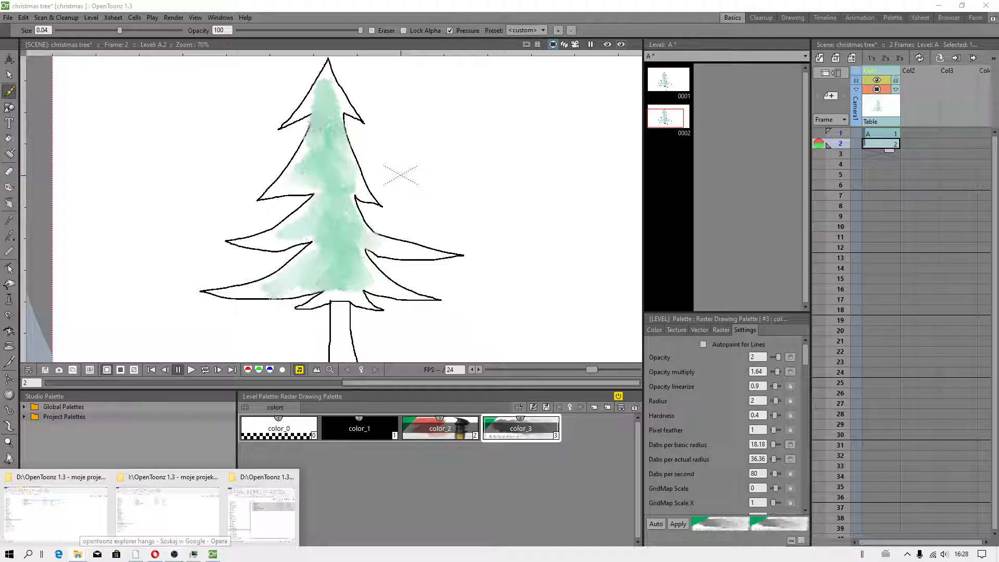
Copy all six items from the christmas tree folder
{"action": "left_click", "coordinate": [171, 539]}
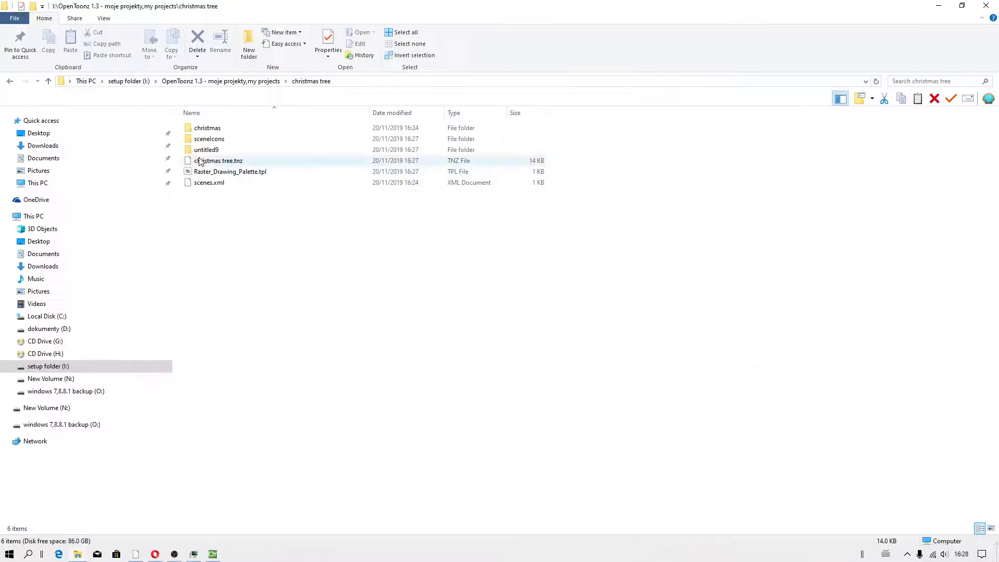
{"action": "left_click", "coordinate": [275, 83]}
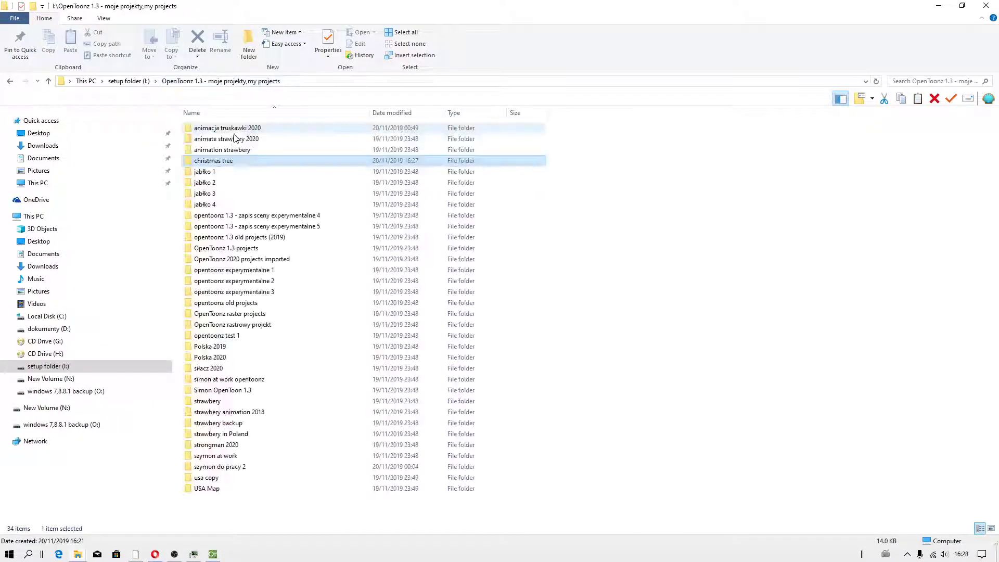
{"action": "double_click", "coordinate": [231, 162]}
{"action": "left_click_drag", "start_coordinate": [223, 219], "coordinate": [194, 119]}
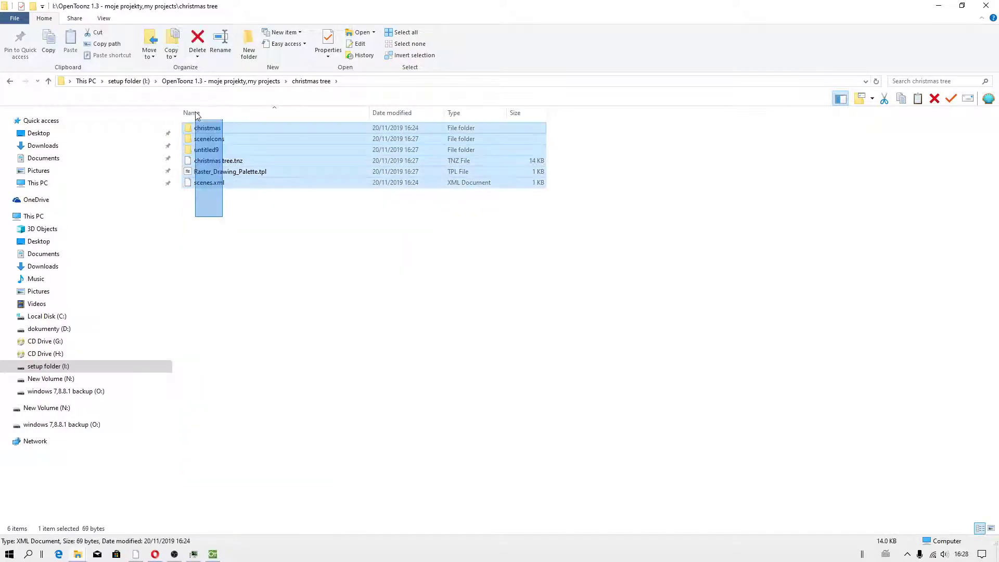
{"action": "right_click", "coordinate": [222, 148]}
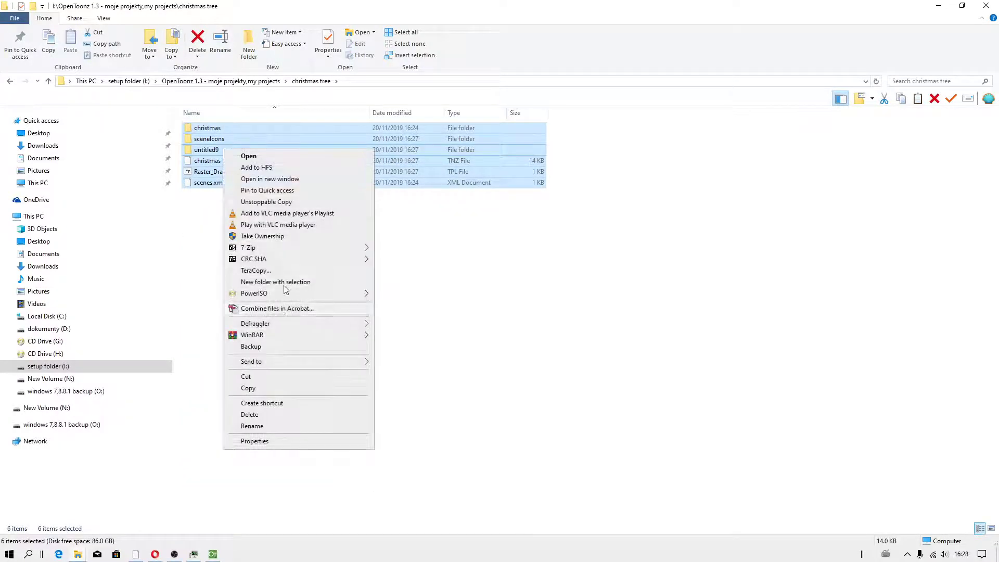
{"action": "left_click", "coordinate": [256, 389]}
Create a new folder named choinka in the projects folder
{"action": "left_click", "coordinate": [260, 83]}
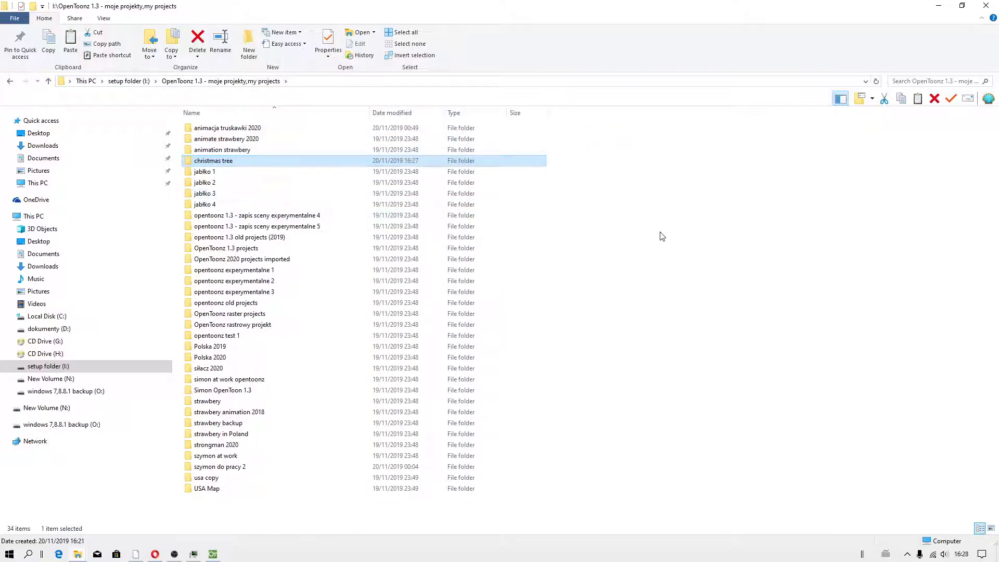
{"action": "left_click", "coordinate": [615, 207]}
{"action": "right_click", "coordinate": [614, 207]}
{"action": "mouse_move", "coordinate": [638, 342]}
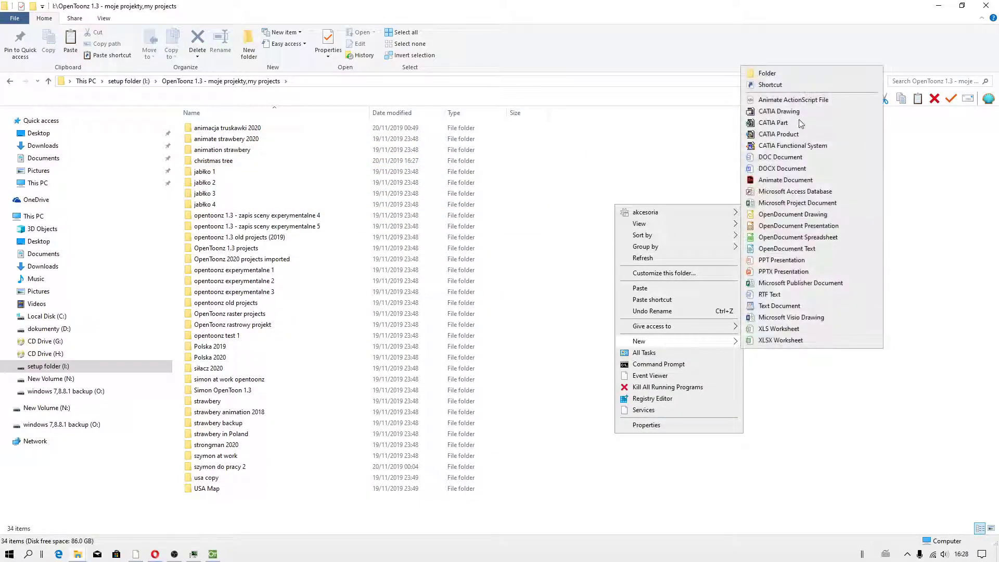
{"action": "left_click", "coordinate": [768, 72]}
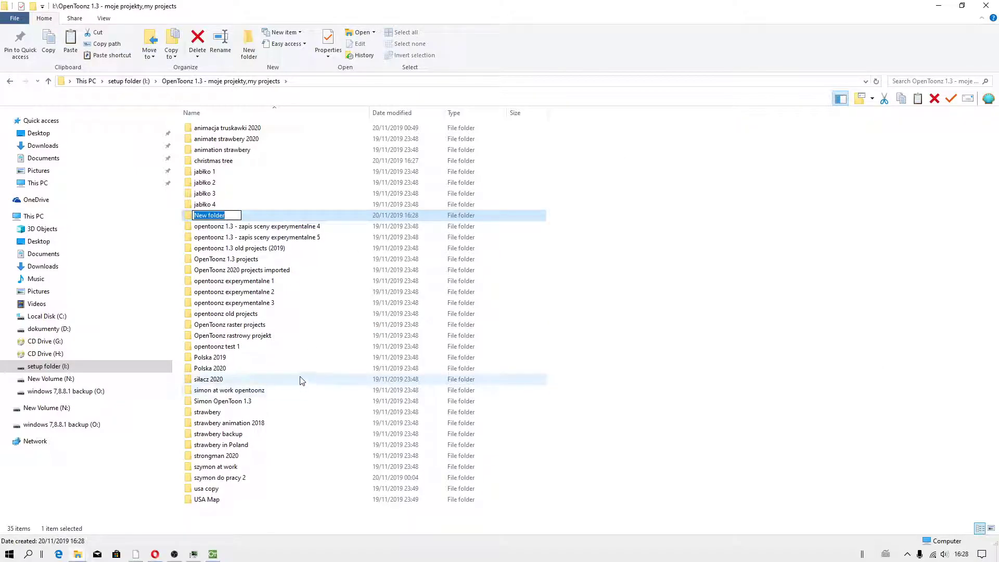
{"action": "type", "text": "choinka"}
{"action": "key", "text": "Return"}
Paste the copied items into choinka, skipping the missing christmas folder
{"action": "double_click", "coordinate": [220, 162]}
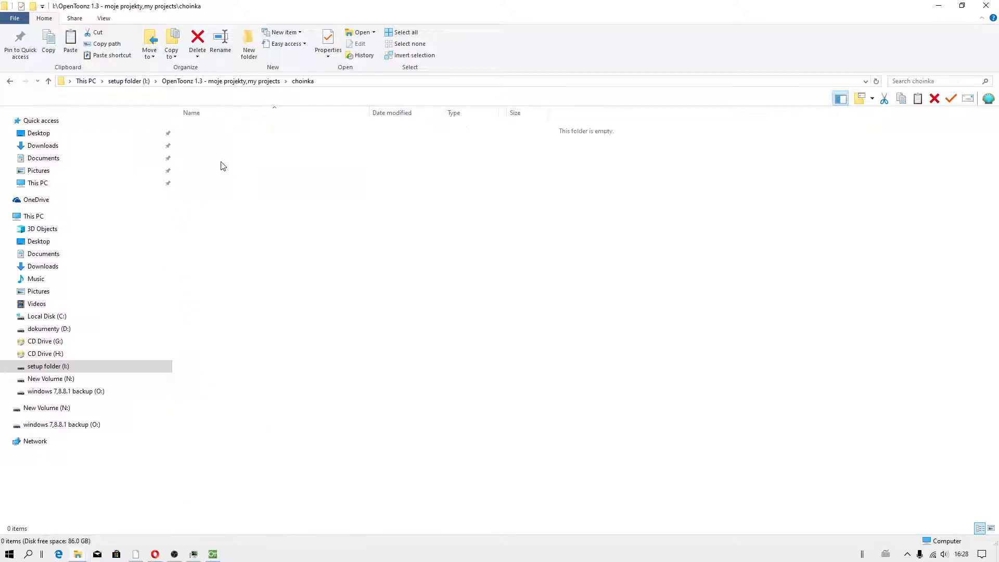
{"action": "right_click", "coordinate": [257, 231]}
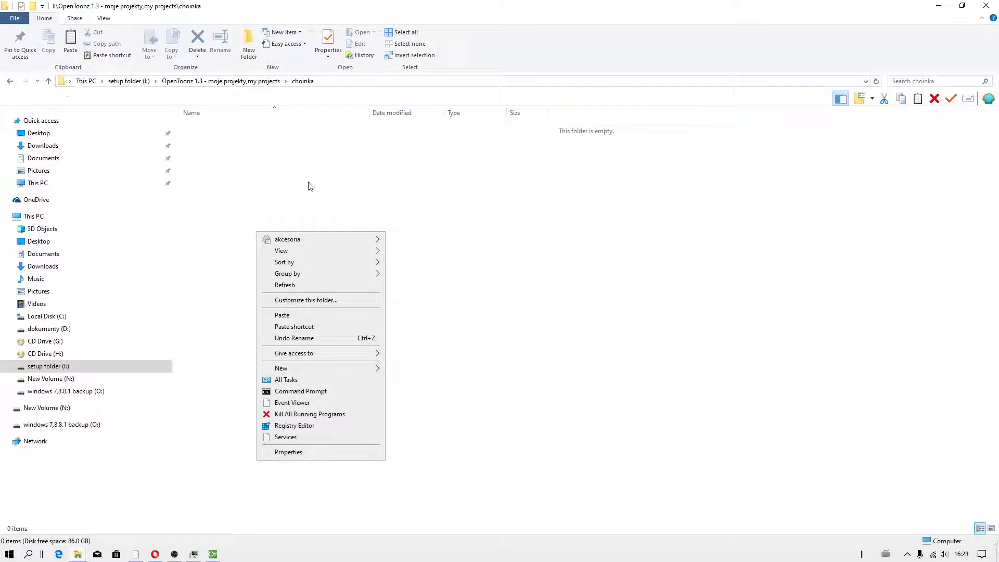
{"action": "left_click", "coordinate": [283, 315]}
{"action": "left_click", "coordinate": [336, 348]}
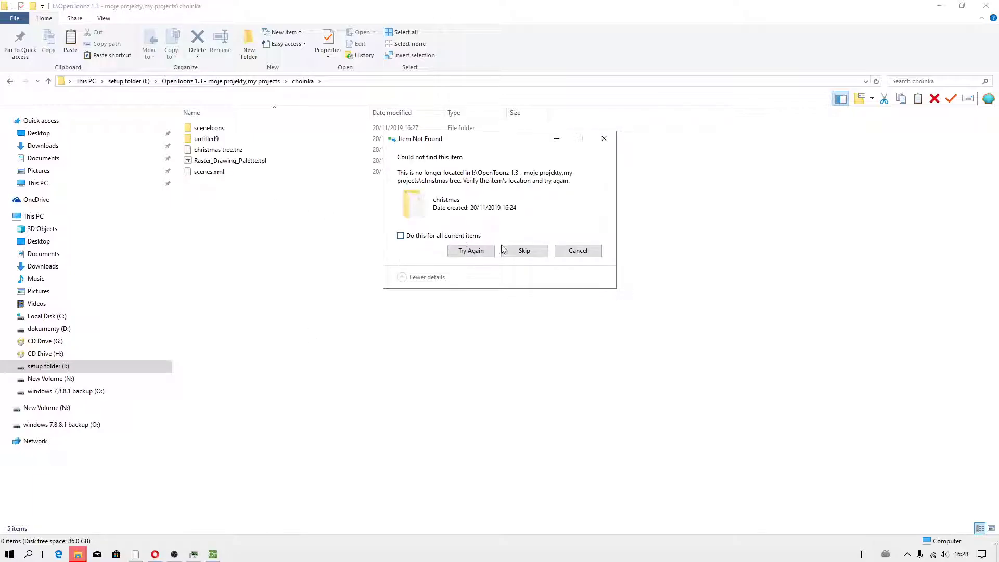
{"action": "left_click", "coordinate": [402, 237]}
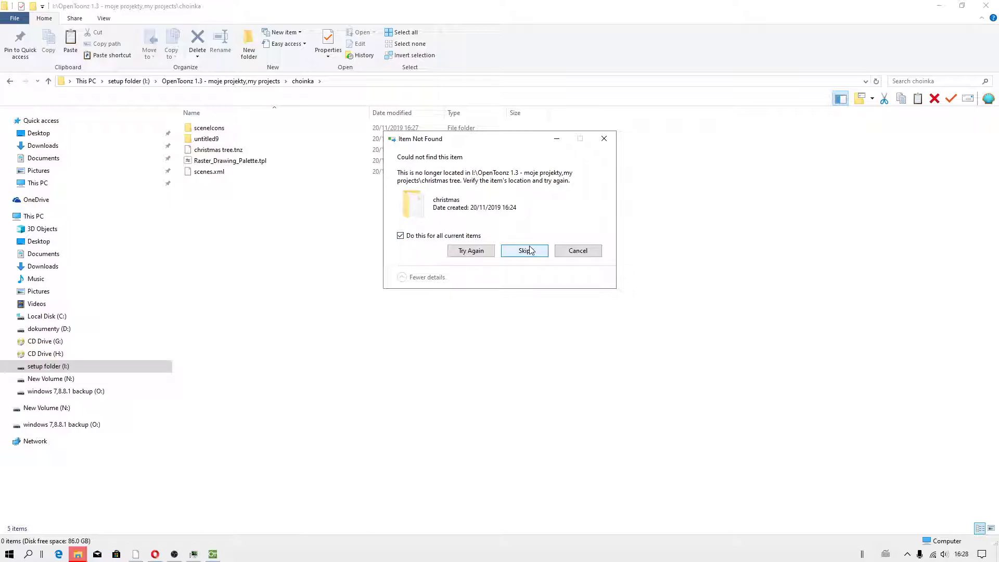
{"action": "left_click", "coordinate": [577, 250]}
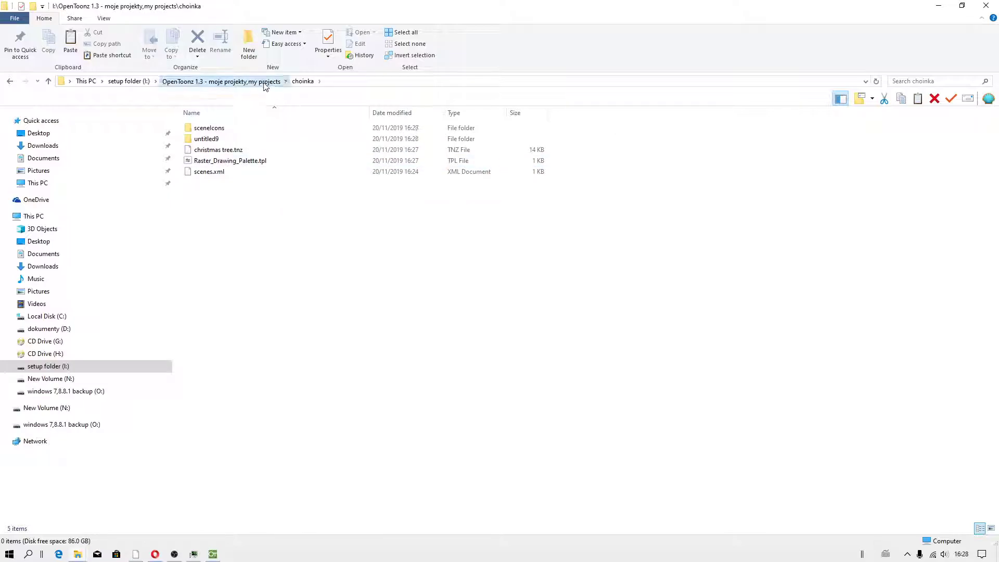
Inspect the christmas, scenelcons and untitled9 subfolders of christmas tree
{"action": "left_click", "coordinate": [235, 82]}
{"action": "double_click", "coordinate": [223, 175]}
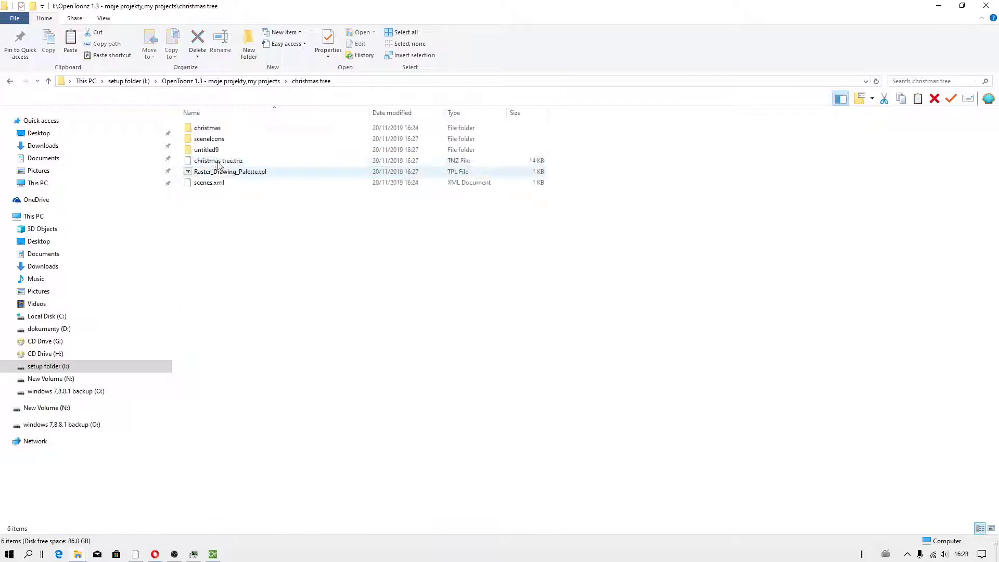
{"action": "double_click", "coordinate": [218, 131]}
{"action": "key", "text": "BackSpace"}
{"action": "double_click", "coordinate": [209, 139]}
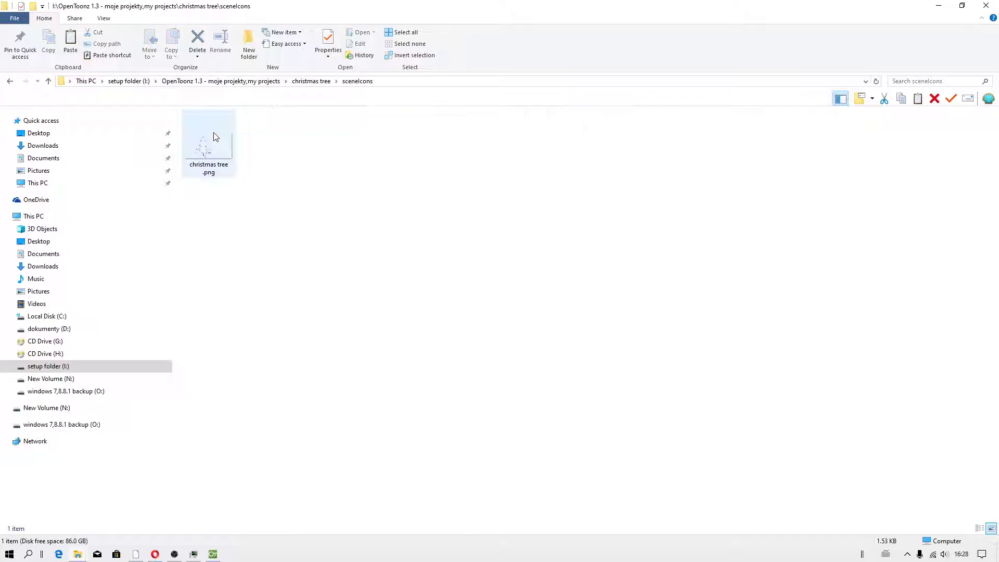
{"action": "left_click", "coordinate": [9, 82]}
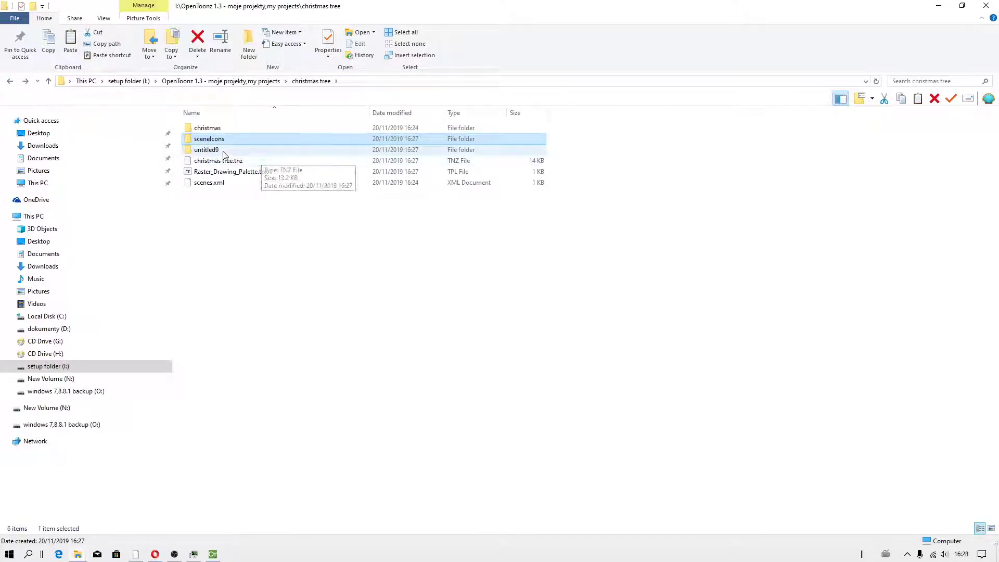
{"action": "double_click", "coordinate": [212, 149]}
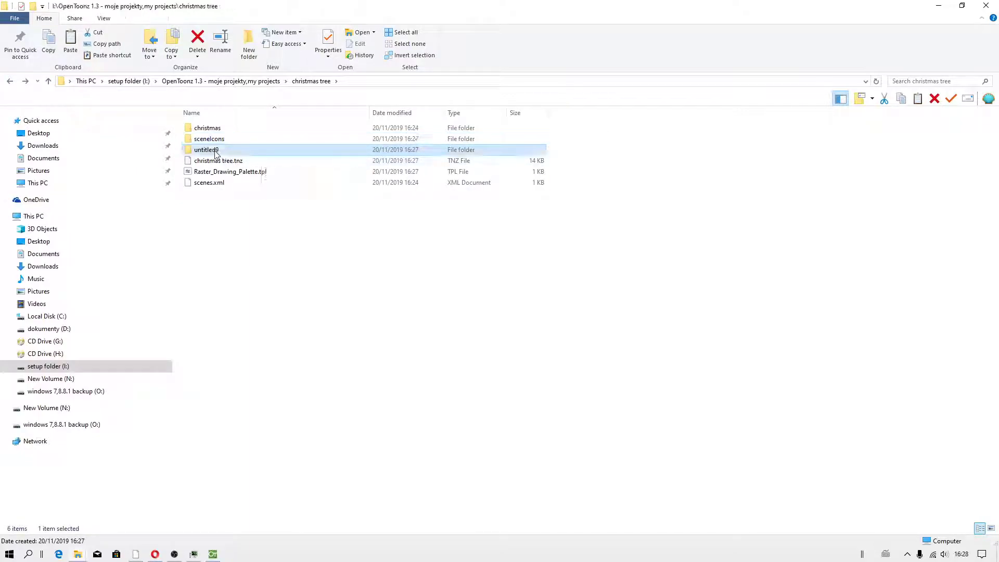
{"action": "left_click", "coordinate": [10, 82]}
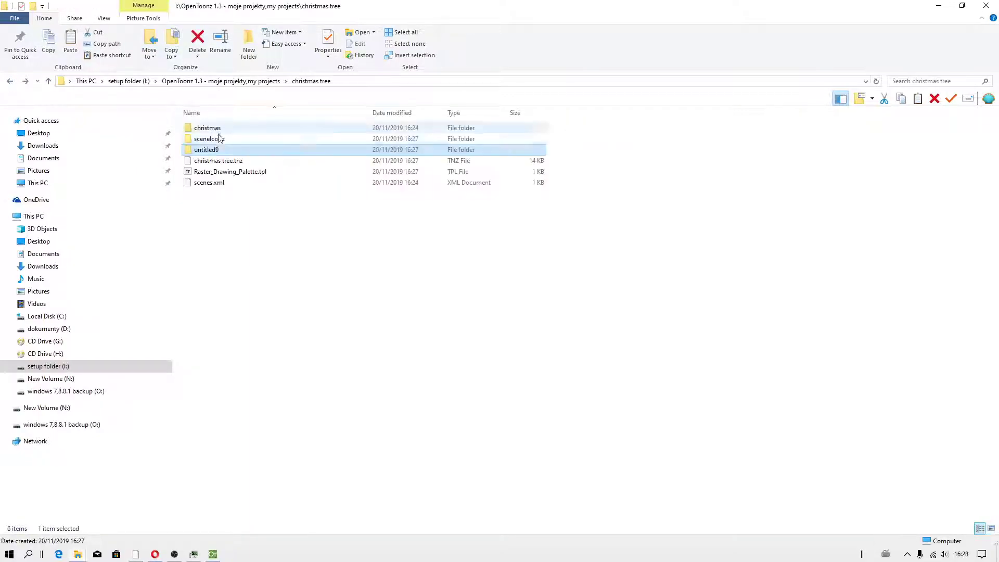
Copy scenelcons, untitled9, christmas tree.tnz and Raster_Drawing_Palette.tpl
{"action": "left_click", "coordinate": [232, 173]}
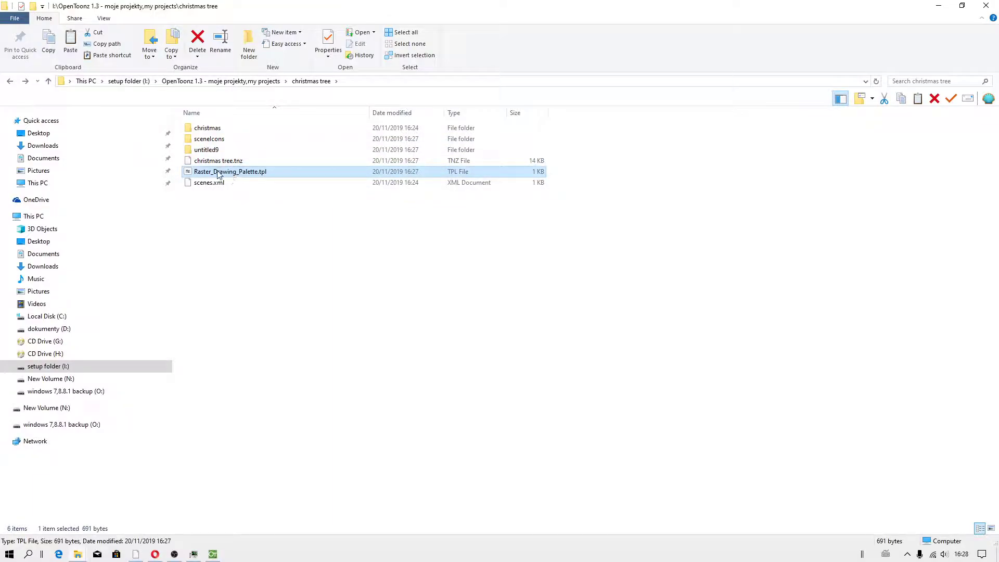
{"action": "left_click", "coordinate": [217, 161], "text": "ctrl"}
{"action": "left_click", "coordinate": [216, 151], "text": "ctrl"}
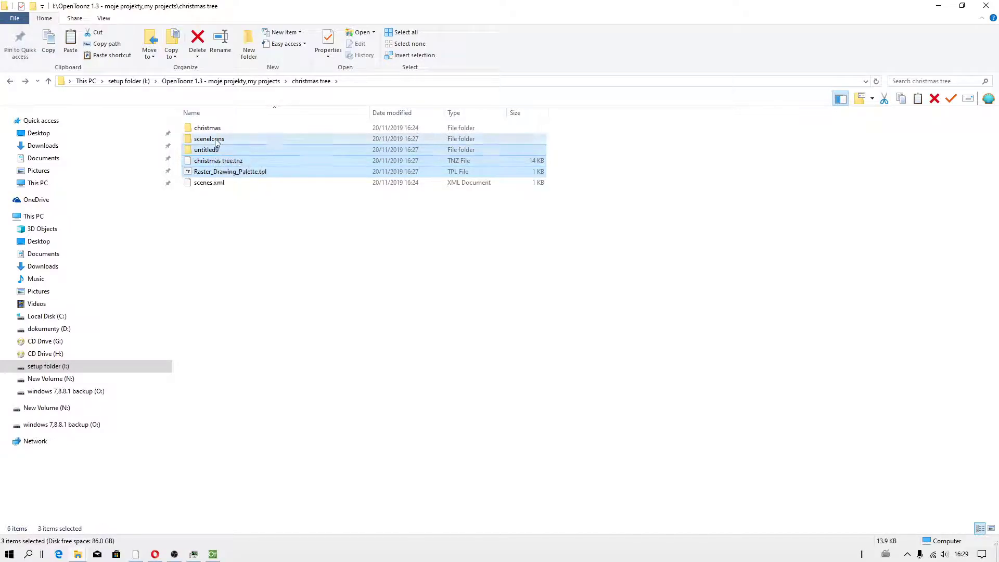
{"action": "right_click", "coordinate": [214, 139]}
{"action": "left_click", "coordinate": [241, 414]}
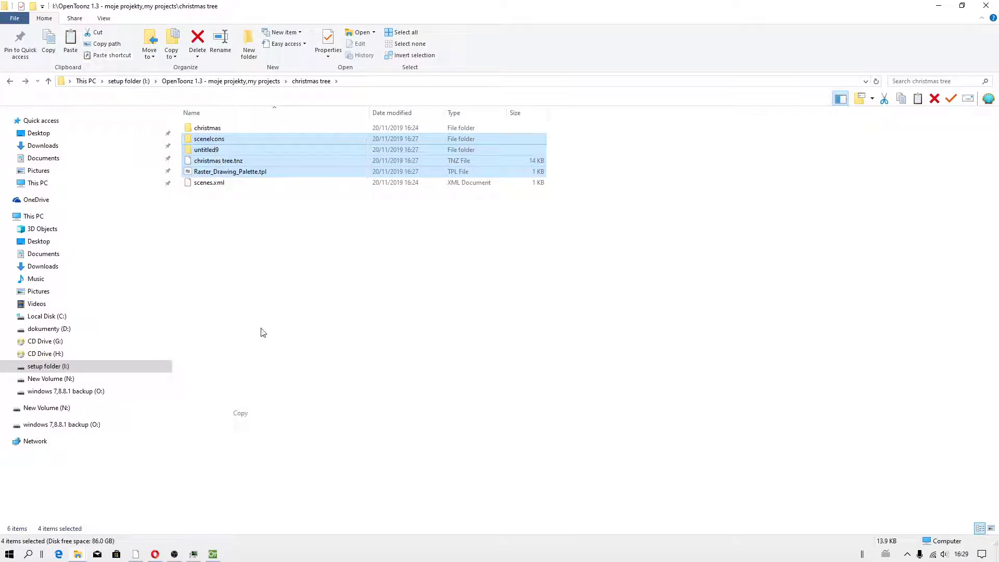
Replace choinka's five old items with the four copied project files
{"action": "left_click", "coordinate": [235, 81]}
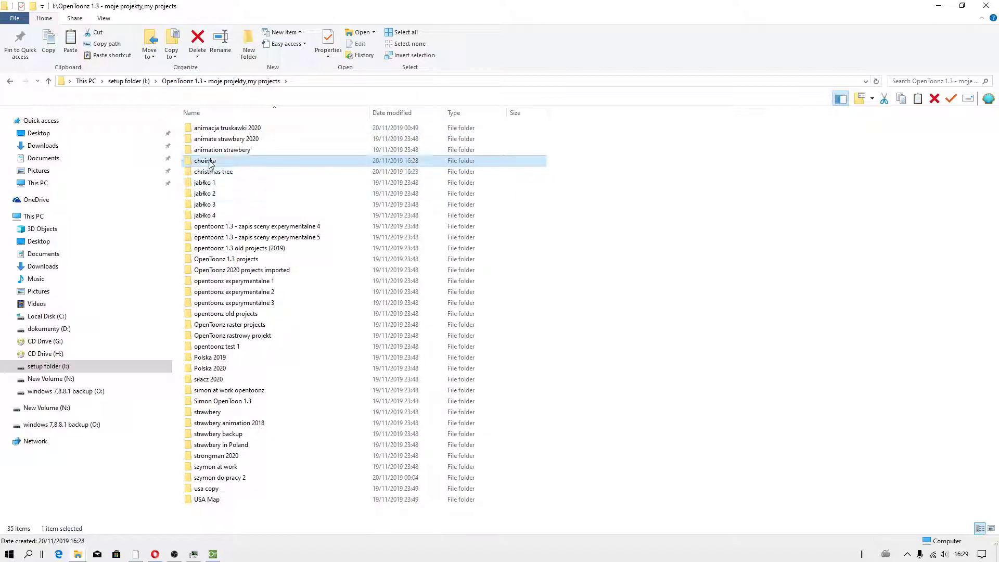
{"action": "double_click", "coordinate": [212, 161]}
{"action": "left_click_drag", "start_coordinate": [243, 208], "coordinate": [214, 120]}
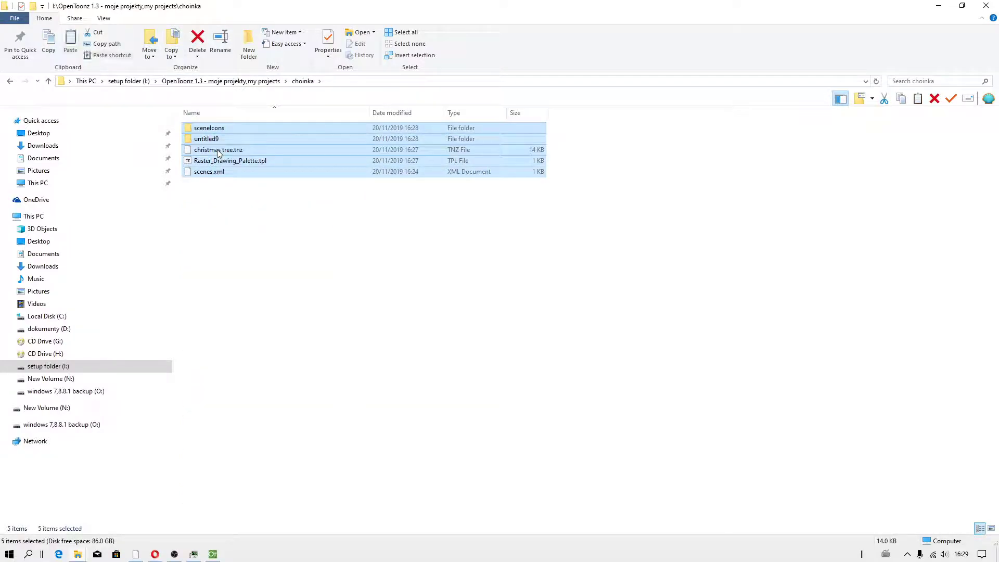
{"action": "key", "text": "Delete"}
{"action": "right_click", "coordinate": [257, 175]}
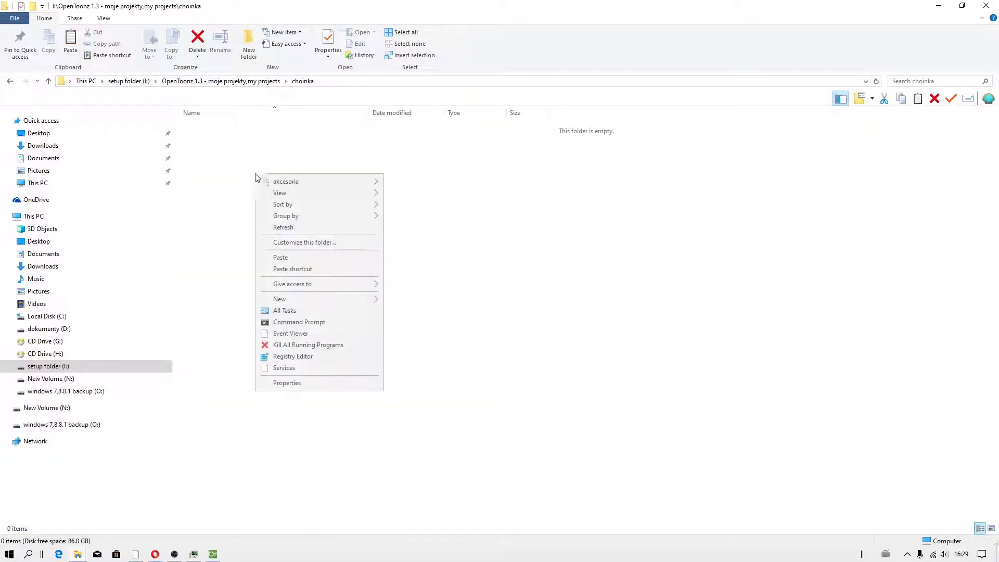
{"action": "left_click", "coordinate": [280, 258]}
{"action": "left_click", "coordinate": [334, 294]}
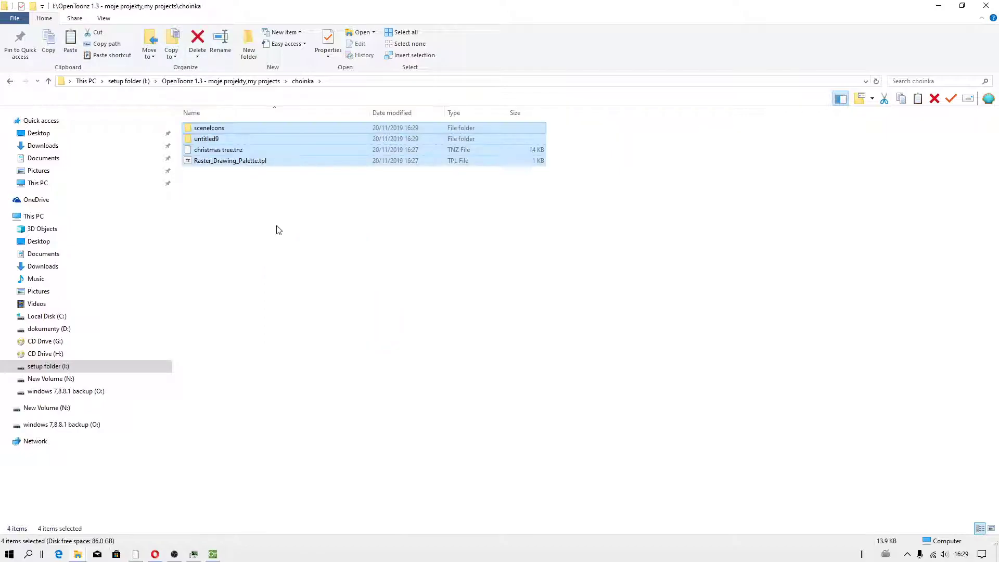
{"action": "left_click", "coordinate": [229, 186]}
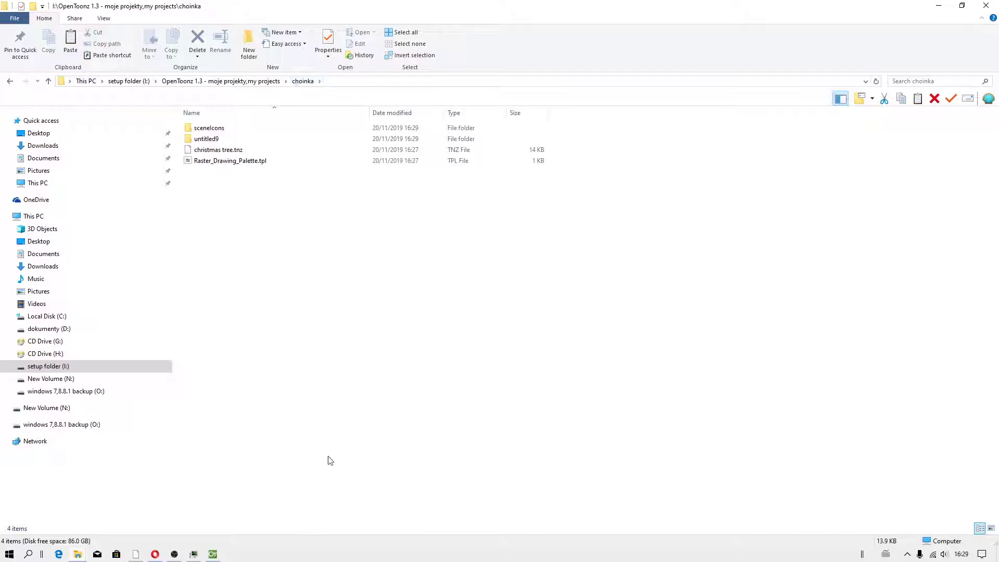
Return to the christmas tree scene at frame 1 and save all
{"action": "left_click", "coordinate": [212, 554]}
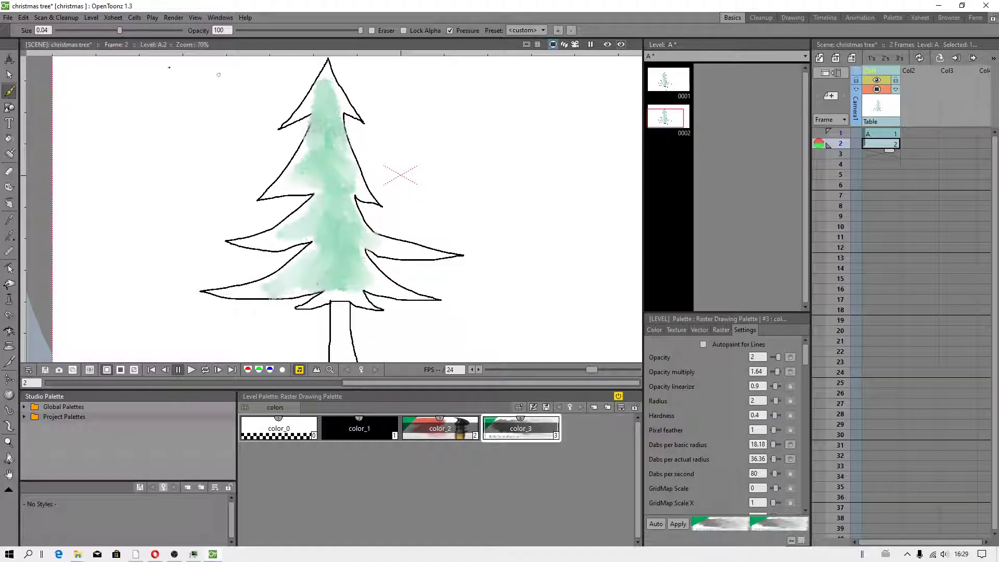
{"action": "key", "text": "Up"}
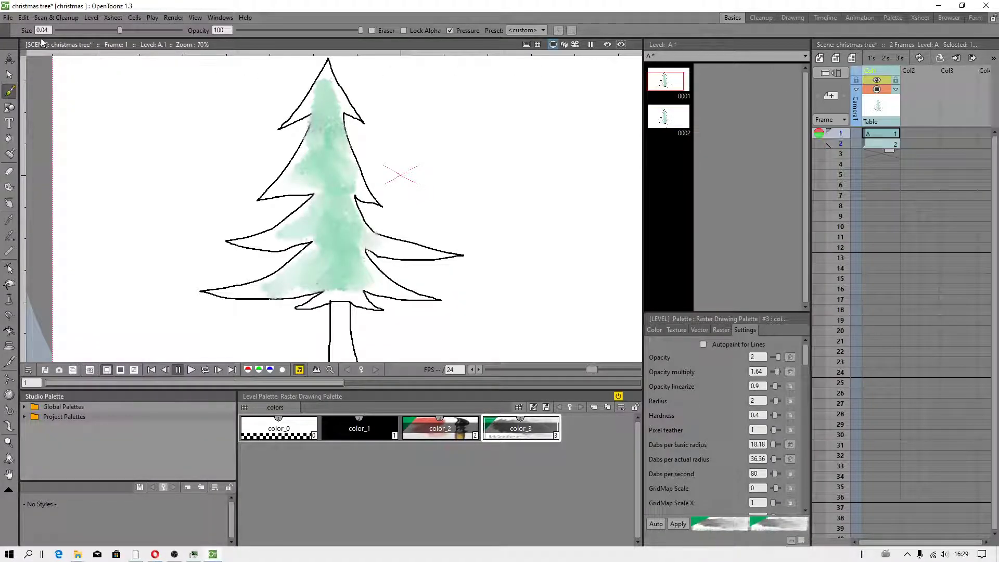
{"action": "left_click", "coordinate": [8, 17]}
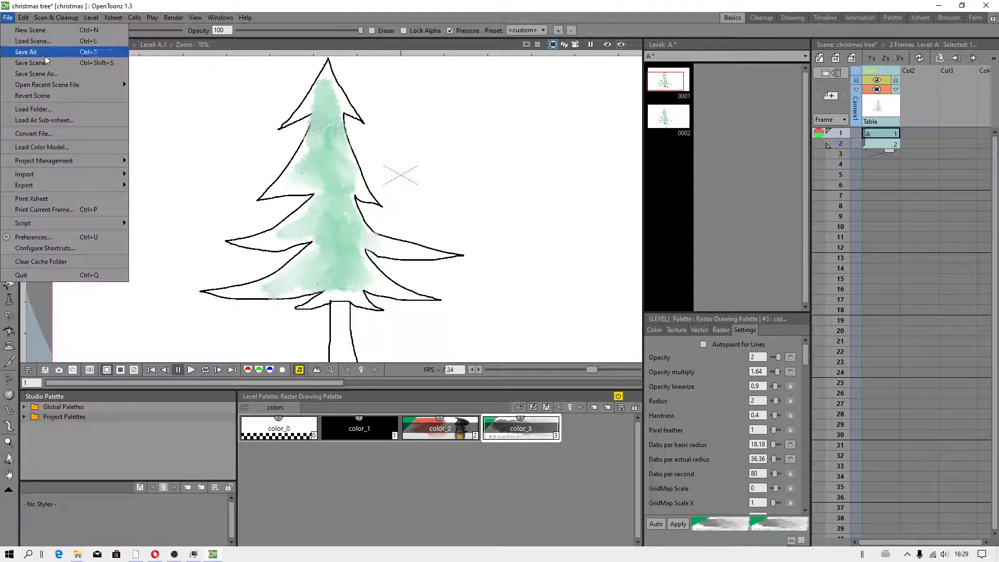
{"action": "left_click", "coordinate": [44, 52]}
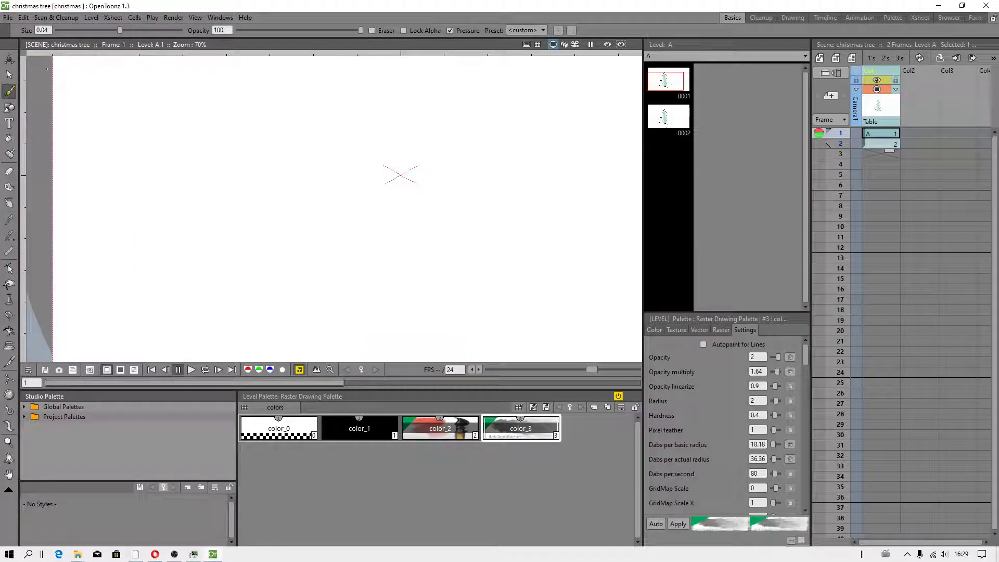
Start a New Scene, then cancel the prompt
{"action": "left_click", "coordinate": [8, 17]}
{"action": "left_click", "coordinate": [32, 30]}
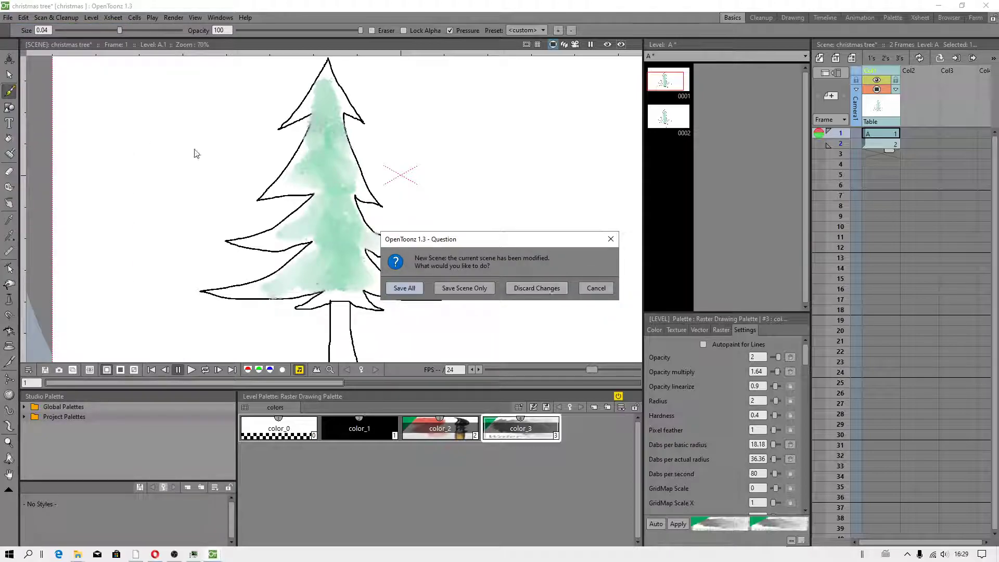
{"action": "left_click", "coordinate": [600, 291]}
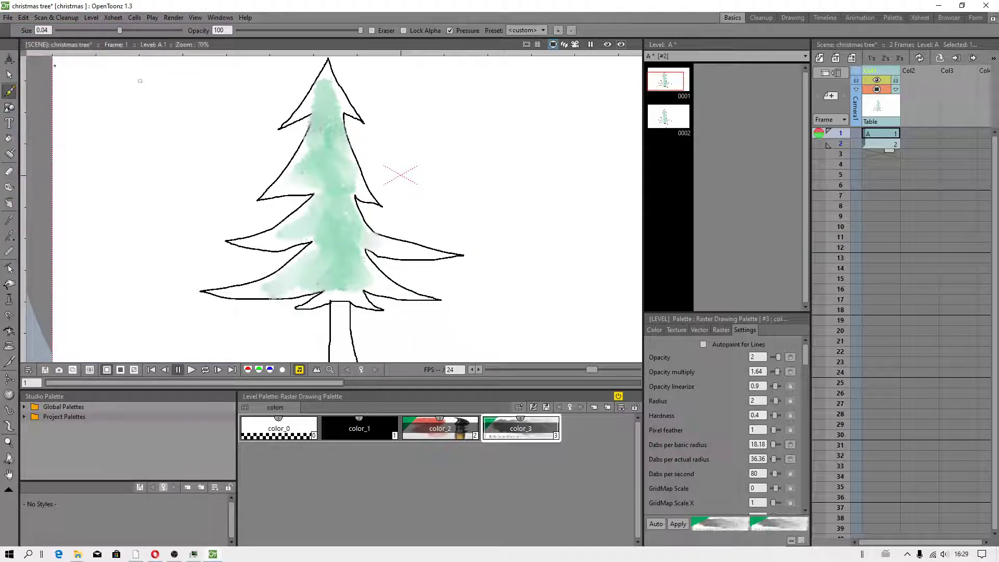
Save all again and select level A at frame 1
{"action": "left_click", "coordinate": [9, 17]}
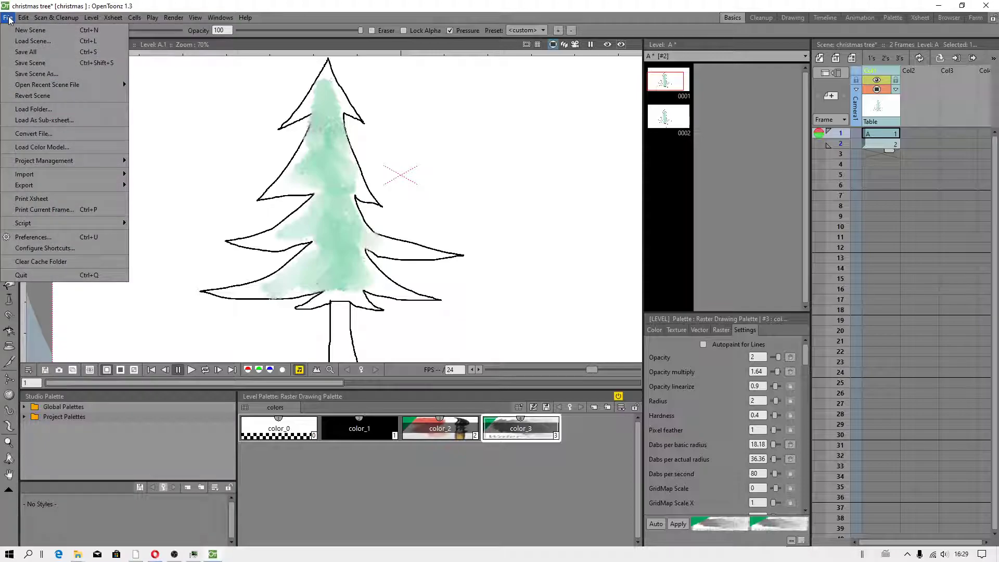
{"action": "left_click", "coordinate": [26, 52]}
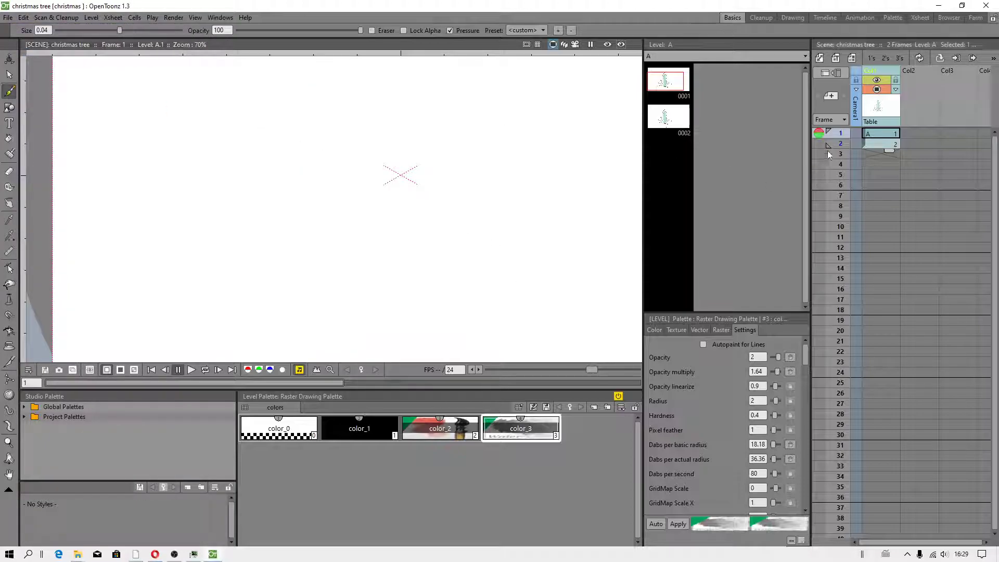
{"action": "left_click", "coordinate": [411, 102]}
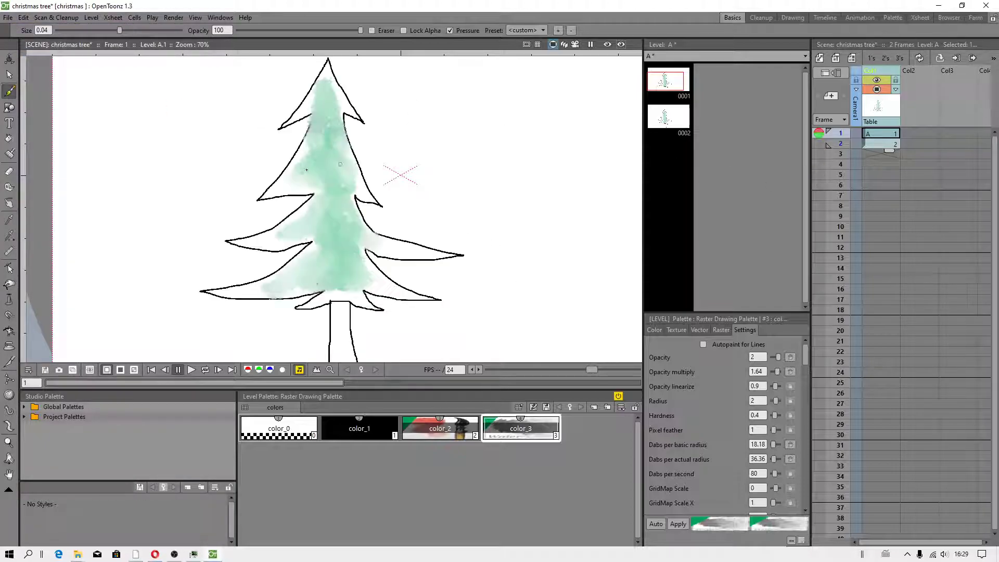
{"action": "left_click", "coordinate": [877, 136]}
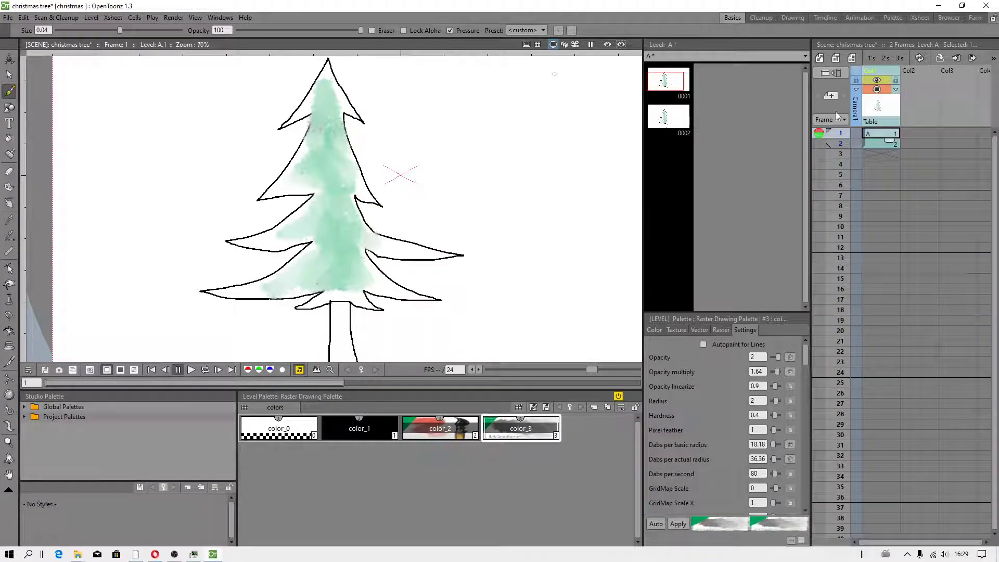
{"action": "left_click", "coordinate": [7, 17]}
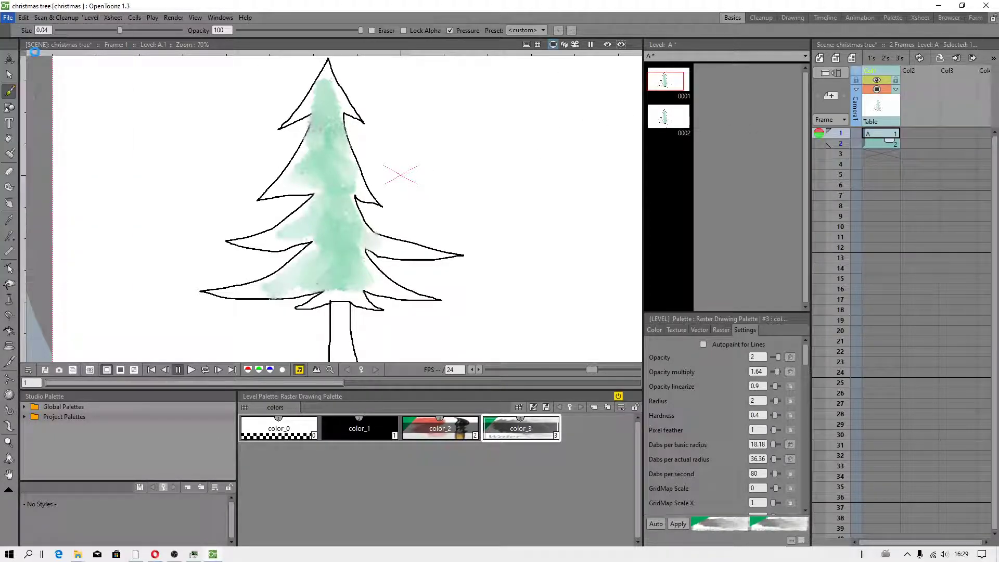
{"action": "left_click", "coordinate": [7, 18]}
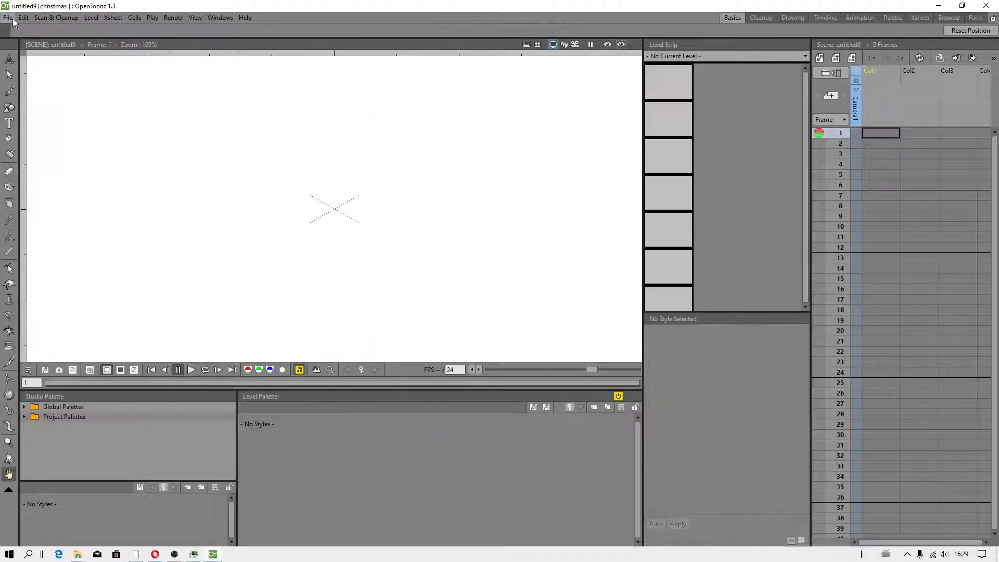
In Preferences, browse drives D and I to the my projects folder for a custom project path
{"action": "left_click", "coordinate": [11, 18]}
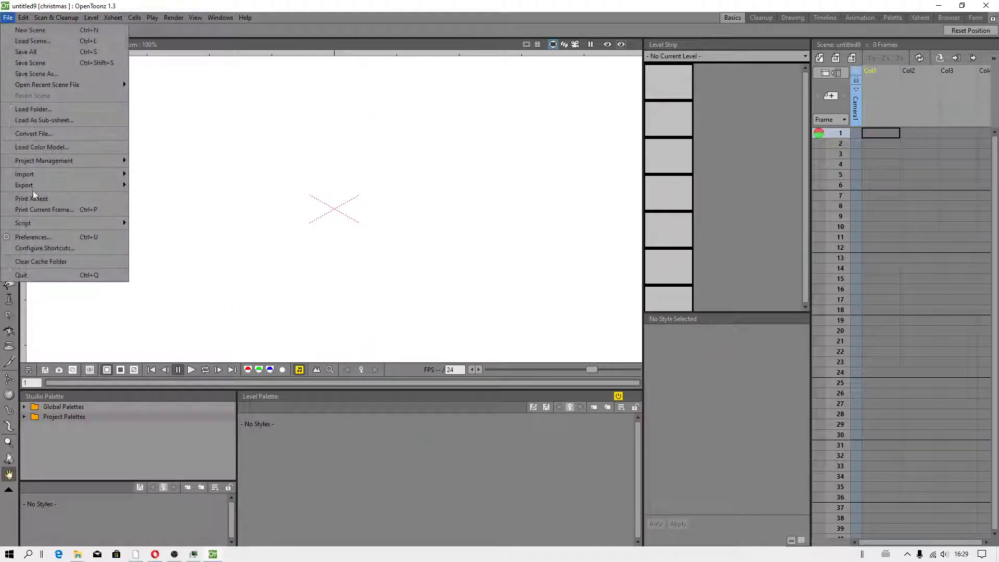
{"action": "left_click", "coordinate": [53, 236]}
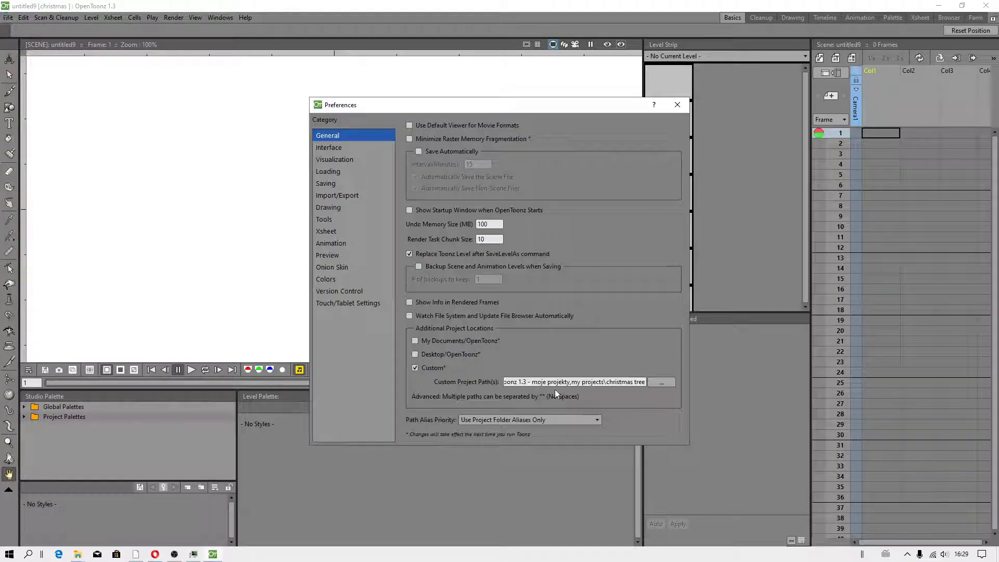
{"action": "left_click", "coordinate": [660, 382]}
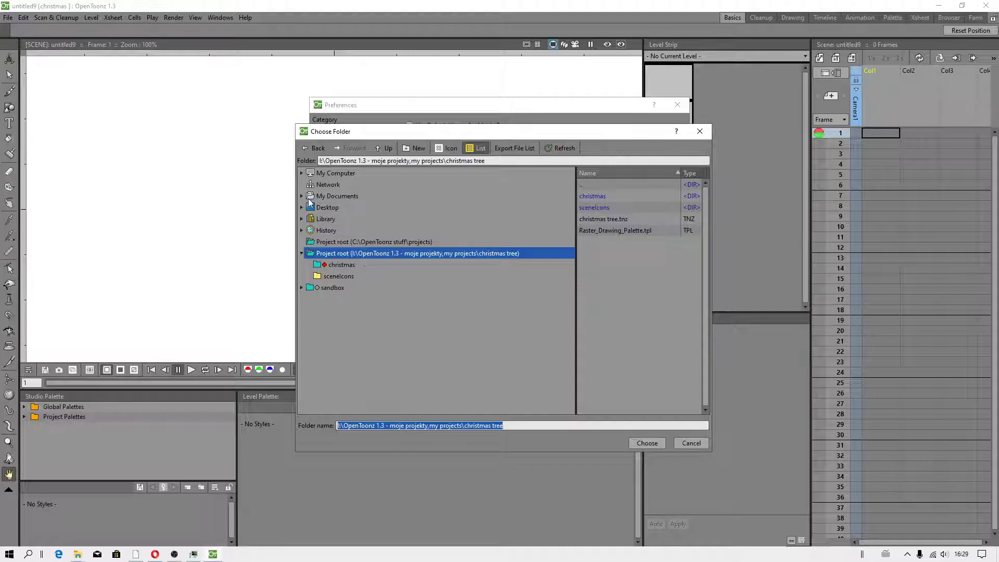
{"action": "left_click", "coordinate": [304, 175]}
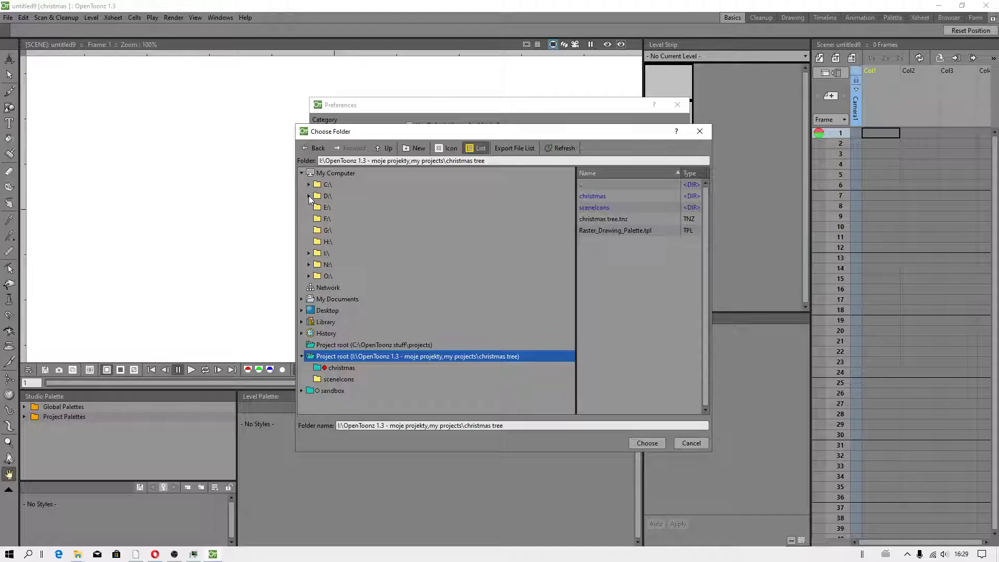
{"action": "left_click", "coordinate": [308, 196]}
{"action": "left_click", "coordinate": [309, 252]}
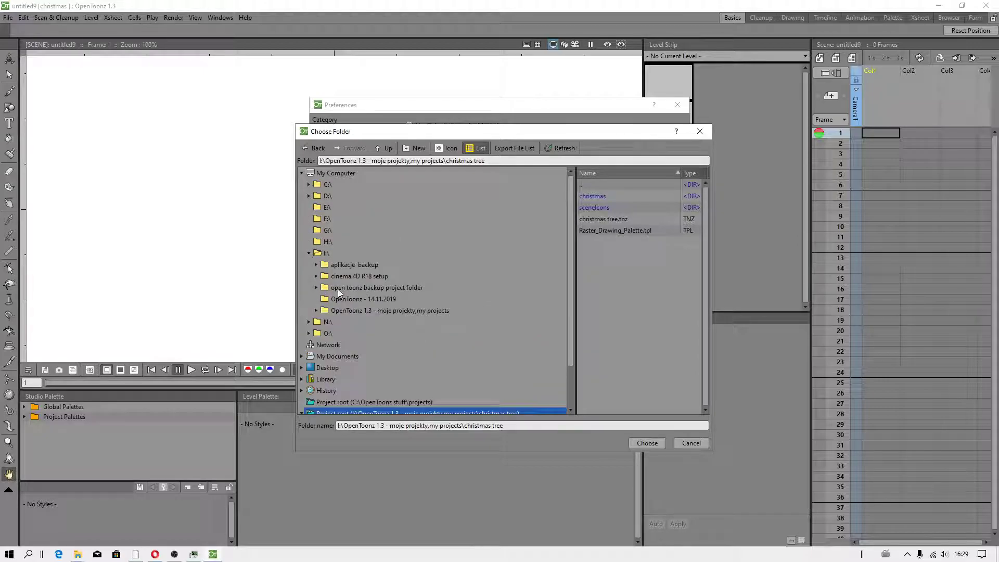
{"action": "left_click", "coordinate": [316, 312]}
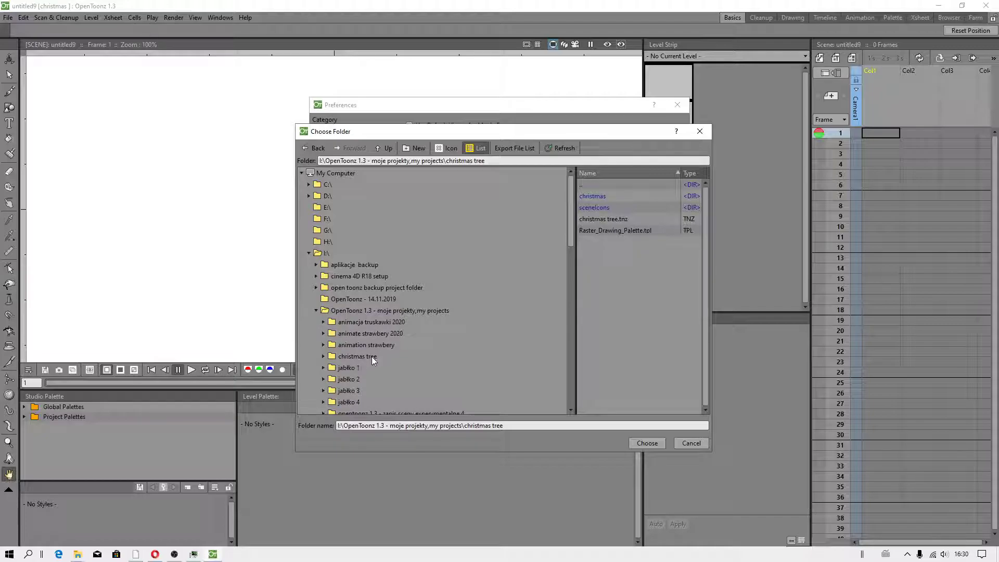
{"action": "scroll", "coordinate": [368, 301], "scroll_direction": "down", "scroll_amount": 2}
{"action": "scroll", "coordinate": [376, 355], "scroll_direction": "down", "scroll_amount": 3}
{"action": "scroll", "coordinate": [390, 364], "scroll_direction": "up", "scroll_amount": 2}
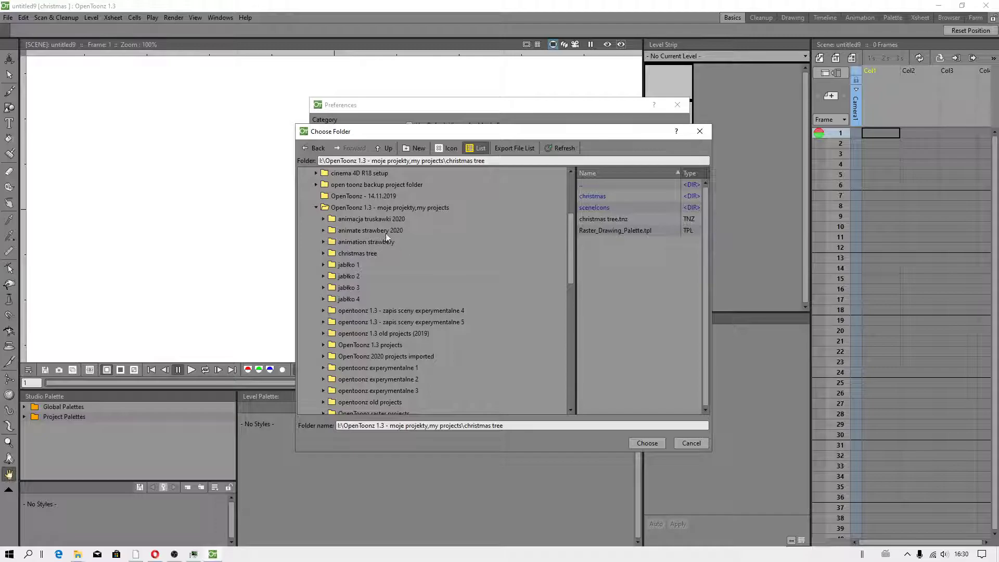
{"action": "scroll", "coordinate": [410, 322], "scroll_direction": "up", "scroll_amount": 3}
Cancel the folder chooser, close Preferences, and quit OpenToonz
{"action": "double_click", "coordinate": [347, 172]}
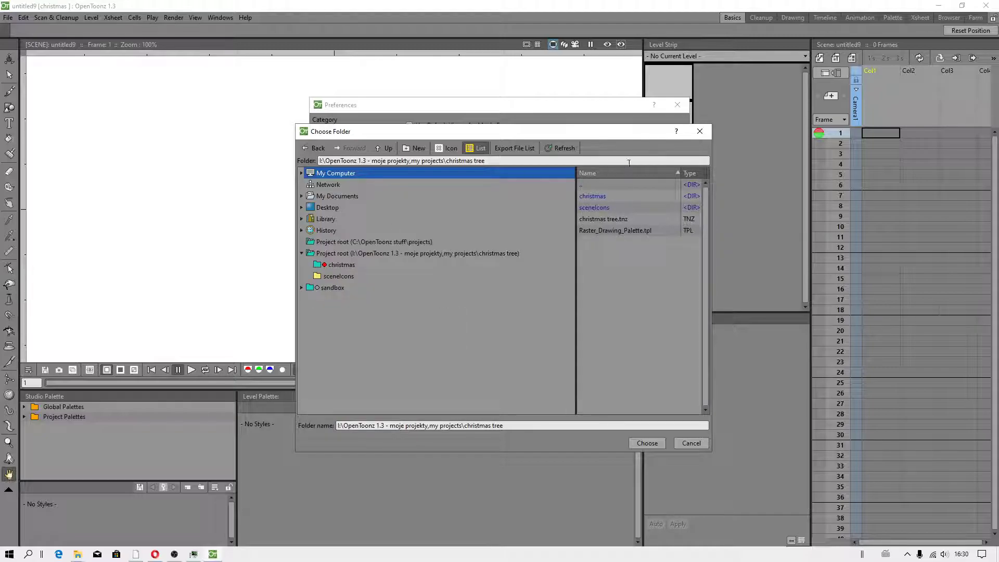
{"action": "left_click", "coordinate": [700, 131]}
{"action": "left_click", "coordinate": [678, 105]}
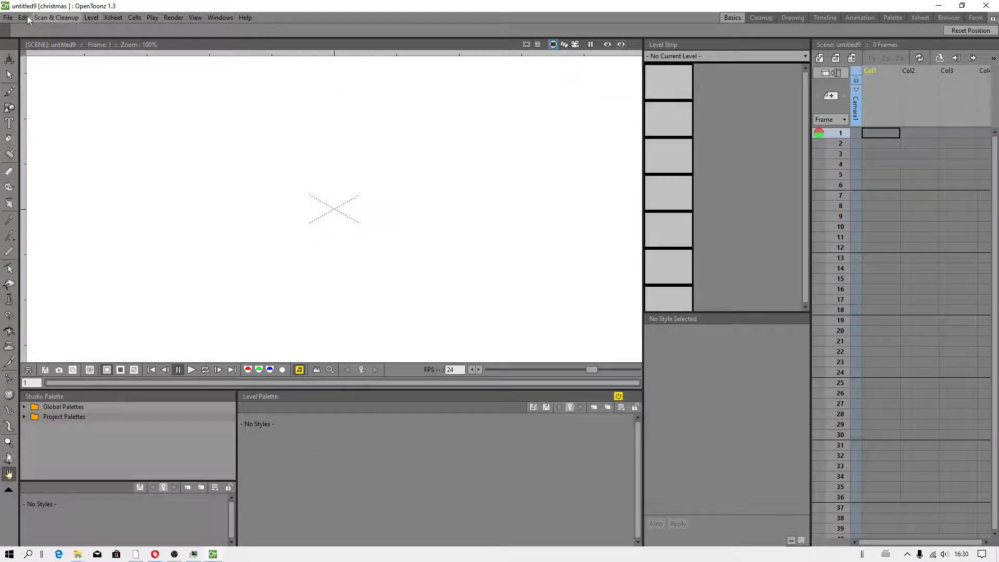
{"action": "left_click", "coordinate": [7, 17]}
{"action": "left_click", "coordinate": [33, 273]}
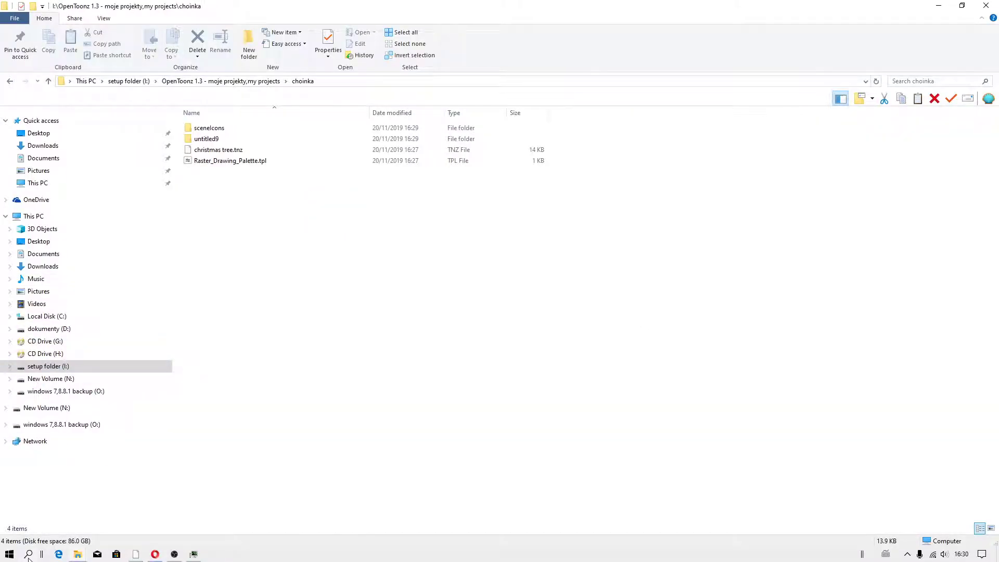
Relaunch OpenToonz by searching 'opent' in Windows search
{"action": "left_click", "coordinate": [28, 555]}
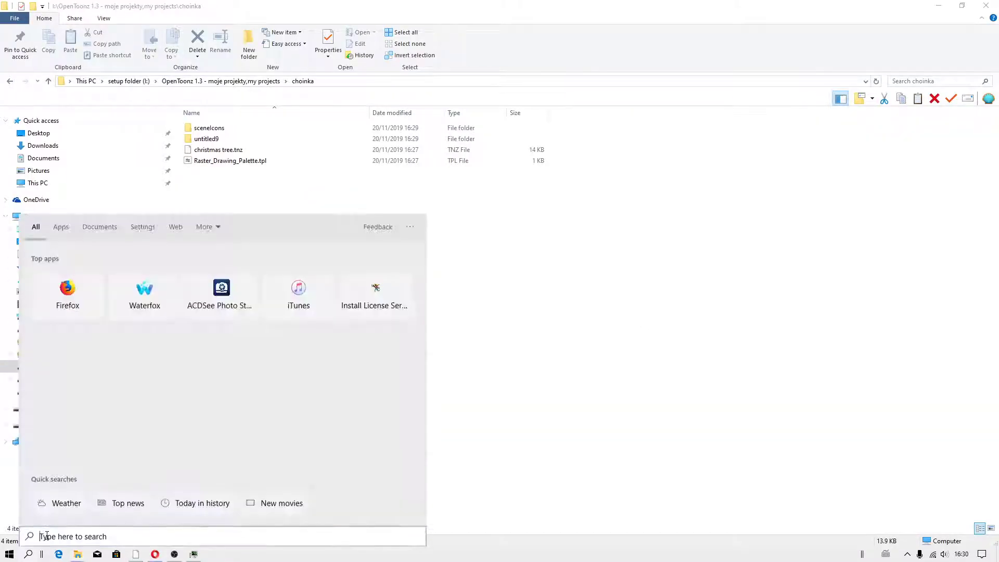
{"action": "type", "text": "open"}
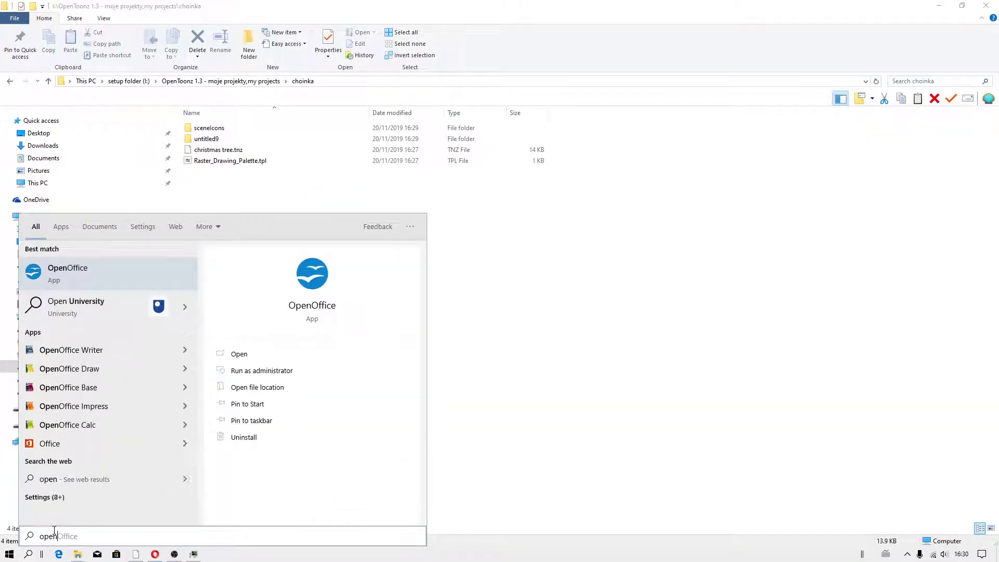
{"action": "type", "text": "t"}
{"action": "left_click", "coordinate": [103, 272]}
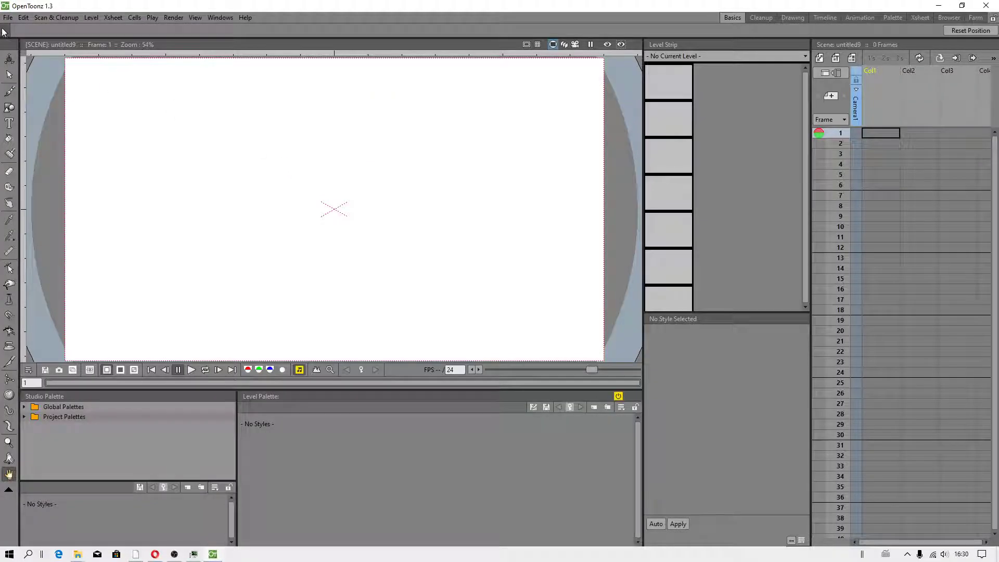
Set the Preferences custom project path to the I:\...\choinka folder and close Preferences
{"action": "left_click", "coordinate": [8, 17]}
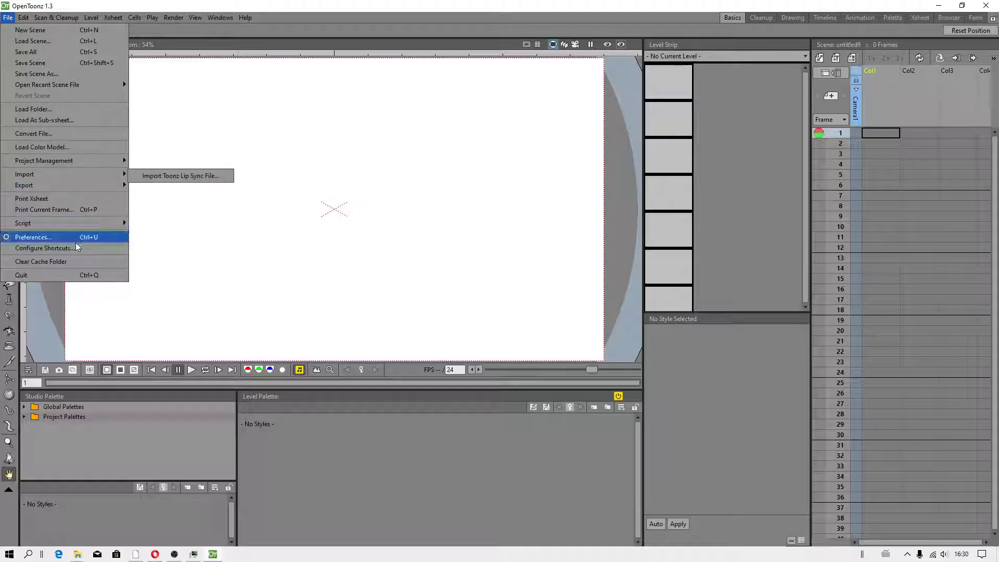
{"action": "left_click", "coordinate": [383, 324]}
{"action": "key", "text": "ctrl+u"}
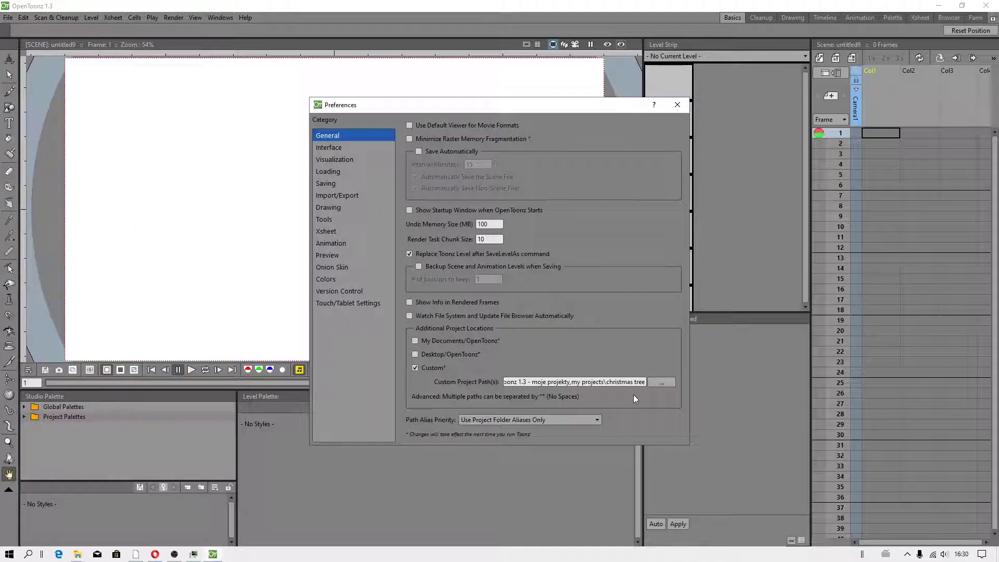
{"action": "left_click", "coordinate": [667, 384]}
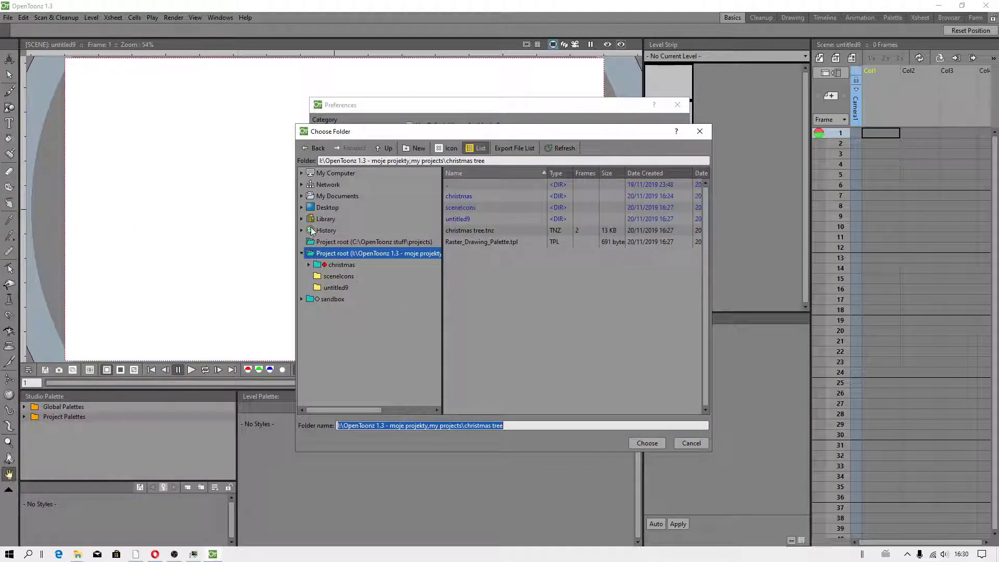
{"action": "left_click", "coordinate": [302, 173]}
{"action": "left_click", "coordinate": [310, 254]}
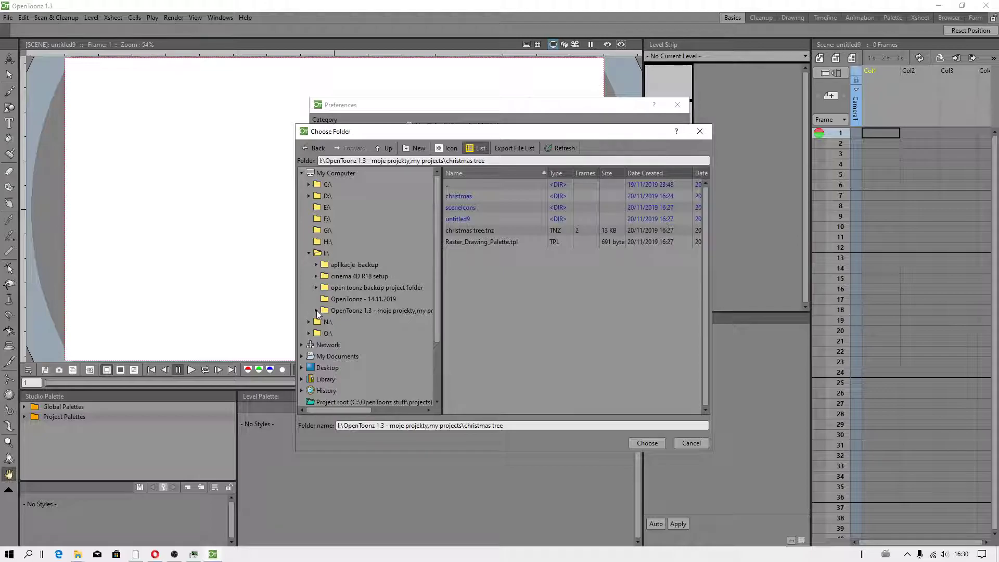
{"action": "left_click", "coordinate": [316, 311]}
{"action": "left_click", "coordinate": [350, 355]}
{"action": "left_click", "coordinate": [651, 440]}
{"action": "left_click", "coordinate": [677, 105]}
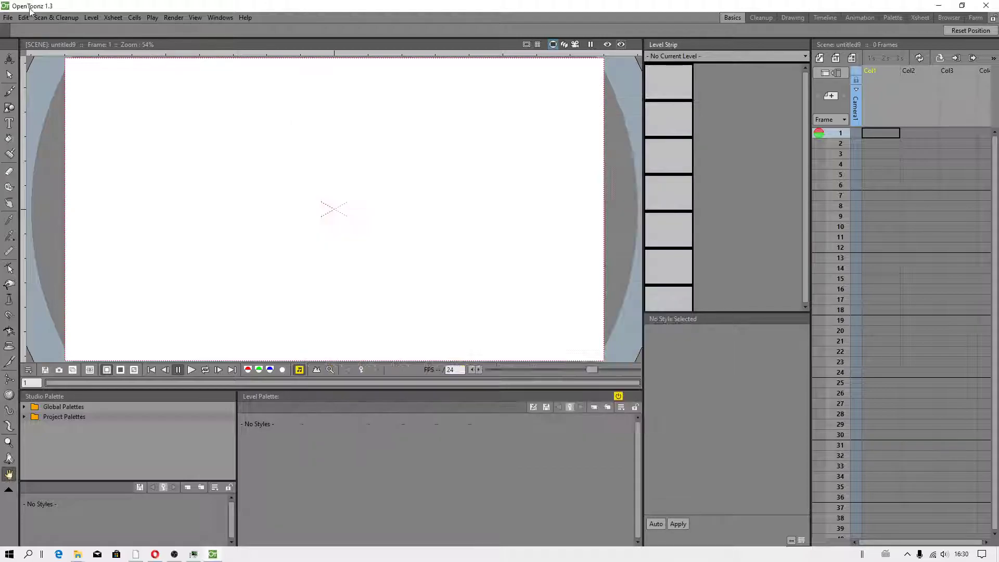
Quit OpenToonz and relaunch it from the Windows search results
{"action": "left_click", "coordinate": [8, 18]}
{"action": "left_click", "coordinate": [34, 276]}
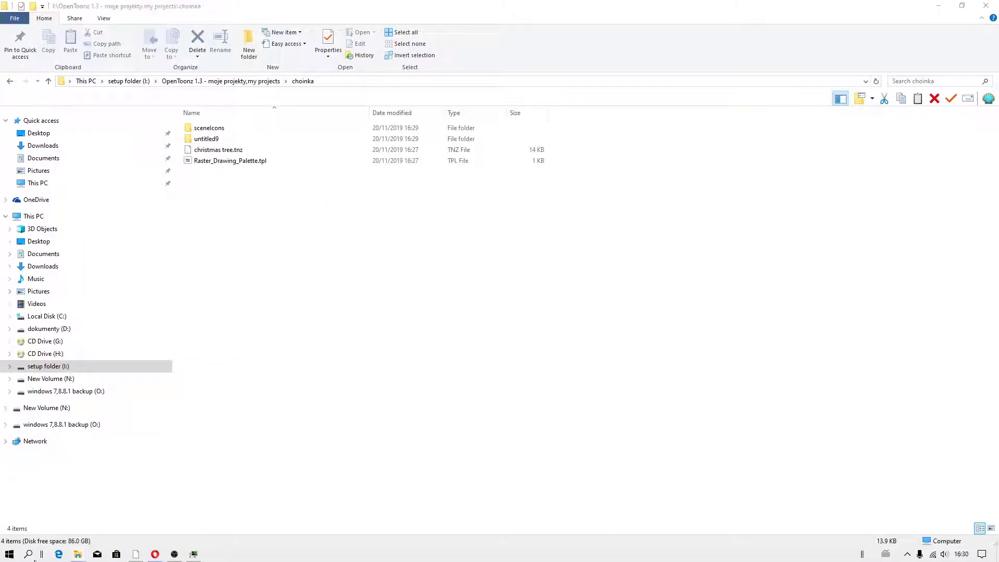
{"action": "left_click", "coordinate": [28, 555]}
{"action": "type", "text": "op"}
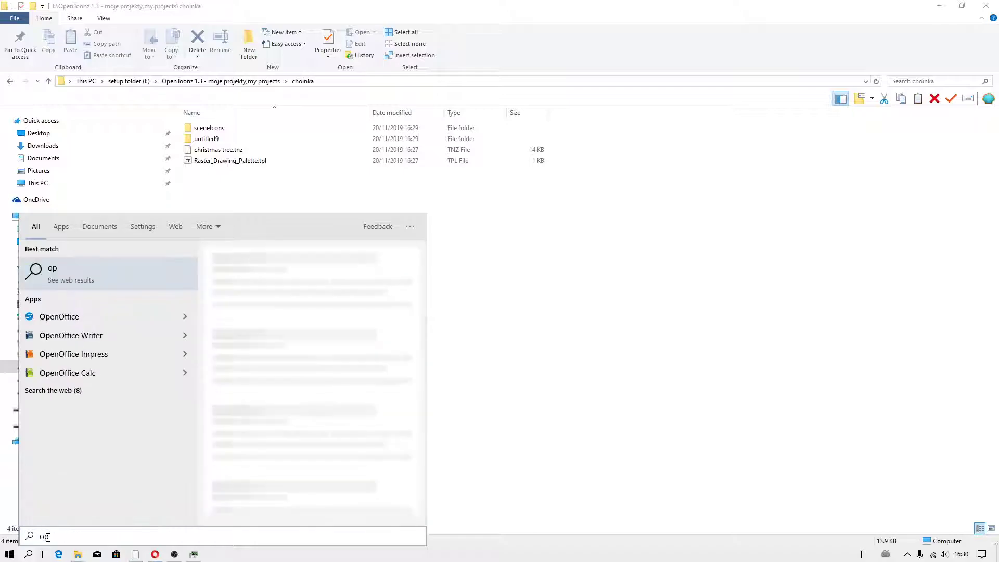
{"action": "type", "text": "ent"}
{"action": "left_click", "coordinate": [88, 294]}
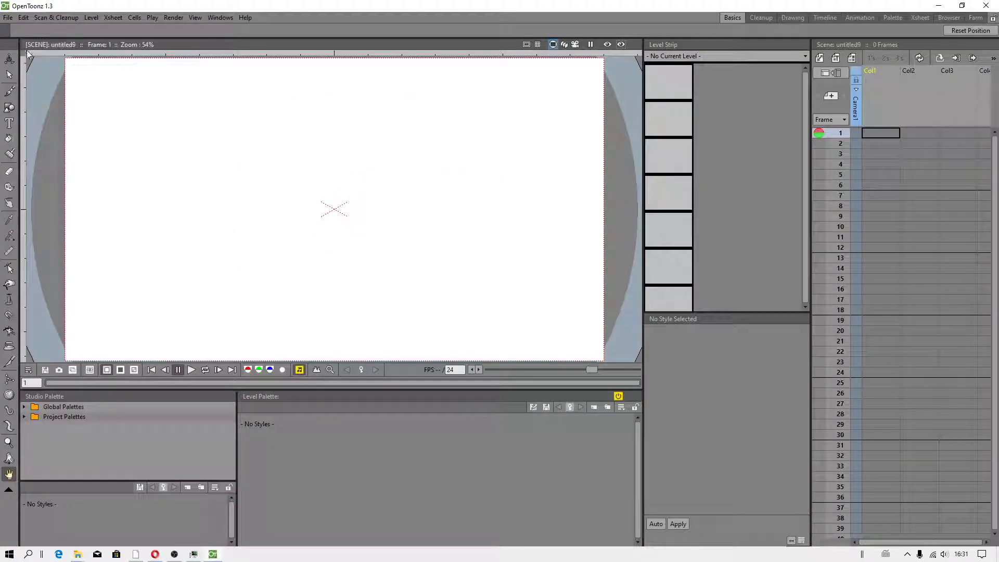
Start a New Project 'choinka imported' under the choinka root, ticking all Append $scenepath options
{"action": "left_click", "coordinate": [12, 20]}
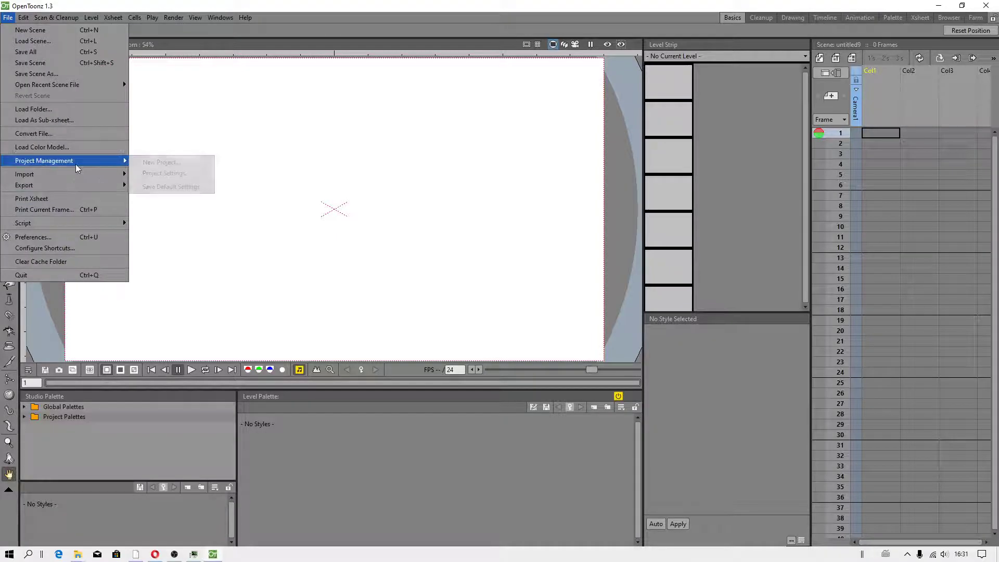
{"action": "mouse_move", "coordinate": [43, 161]}
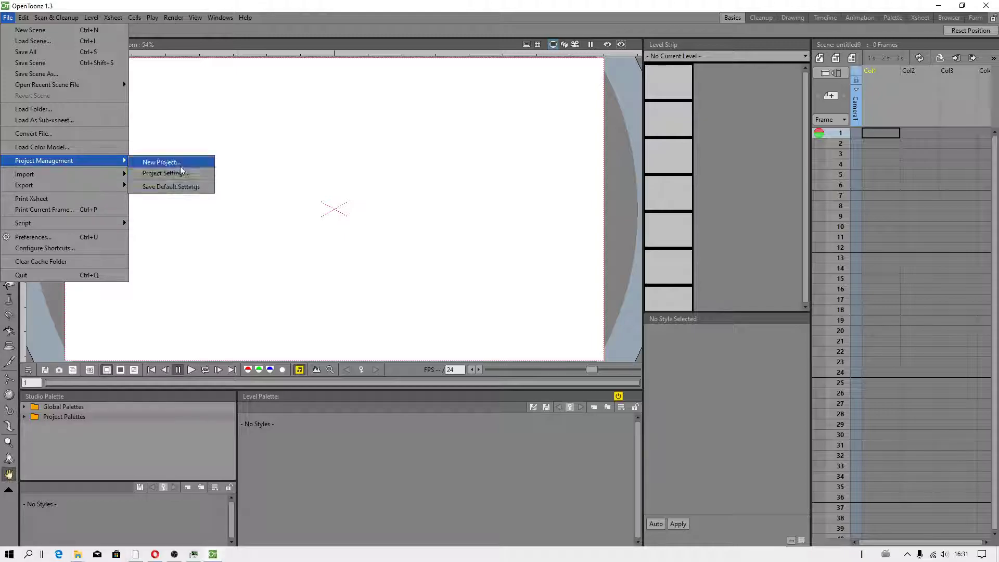
{"action": "left_click", "coordinate": [166, 162]}
{"action": "left_click", "coordinate": [591, 293]}
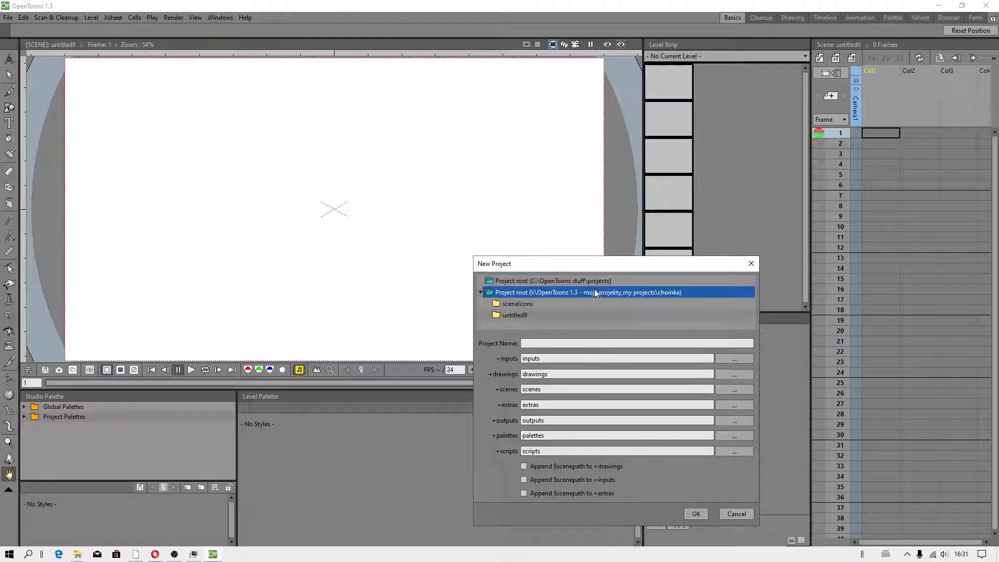
{"action": "left_click", "coordinate": [560, 343]}
{"action": "type", "text": "oinka i"}
{"action": "type", "text": "n"}
{"action": "left_click", "coordinate": [550, 467]}
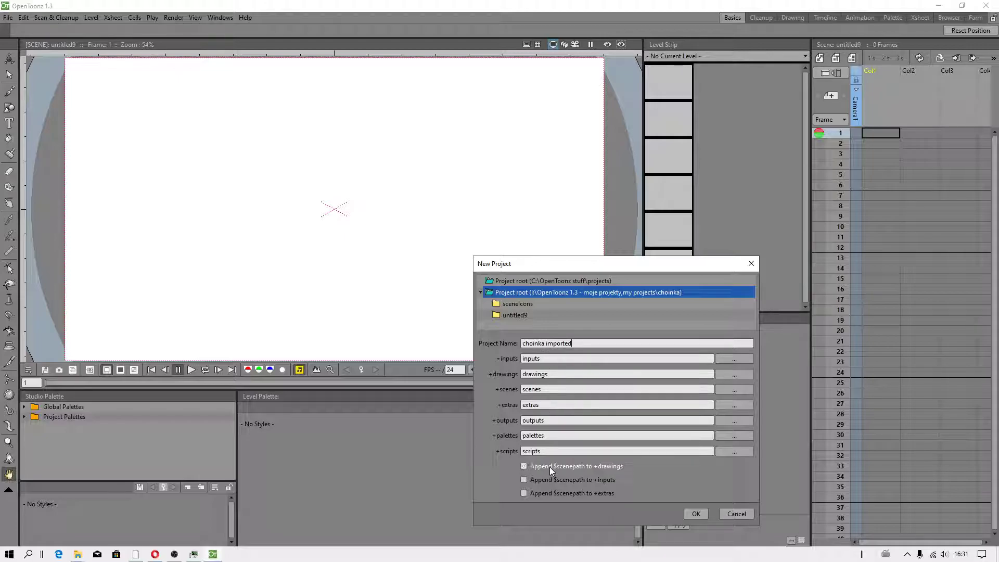
{"action": "left_click", "coordinate": [545, 494]}
Point the project's inputs, drawings, scenes and extras folders to the choinka root
{"action": "left_click", "coordinate": [736, 361]}
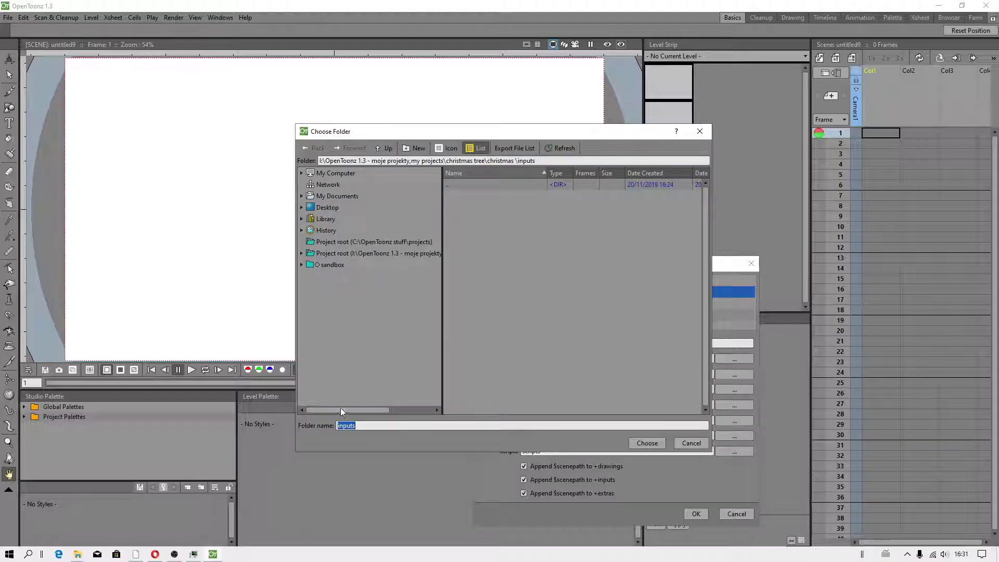
{"action": "left_click_drag", "start_coordinate": [442, 324], "coordinate": [559, 322]}
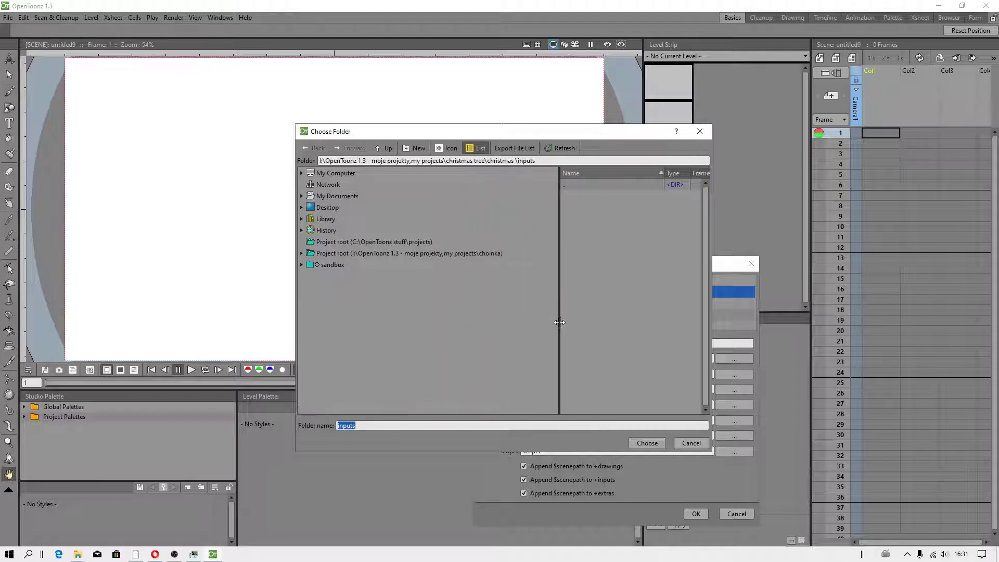
{"action": "left_click", "coordinate": [457, 256]}
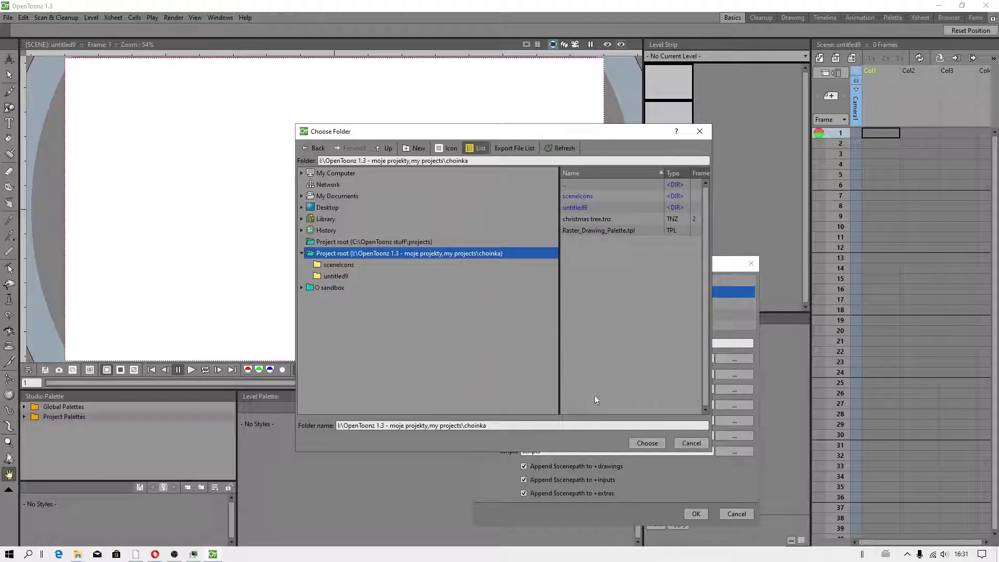
{"action": "left_click", "coordinate": [645, 445]}
{"action": "left_click", "coordinate": [727, 375]}
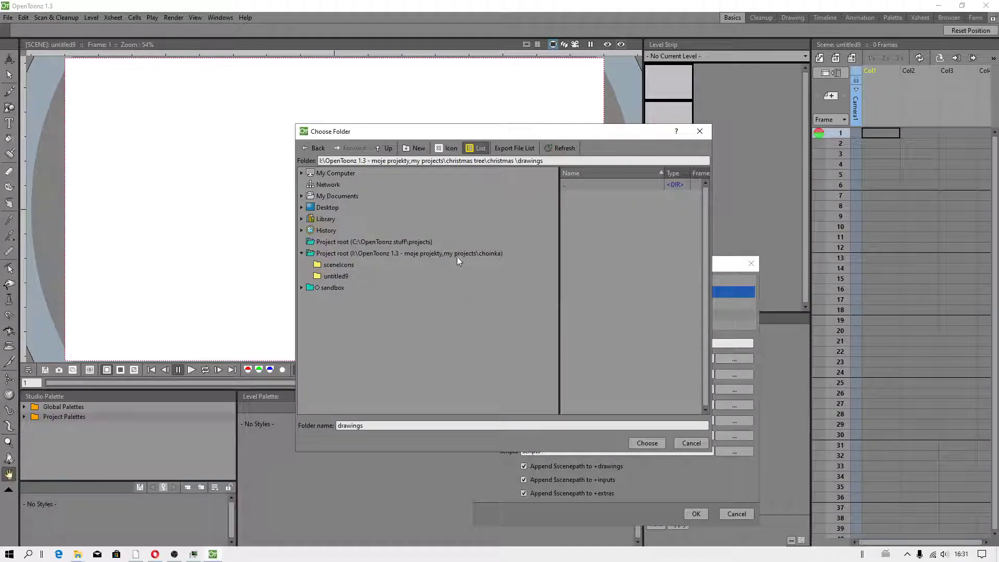
{"action": "left_click", "coordinate": [457, 256]}
{"action": "left_click", "coordinate": [640, 443]}
{"action": "left_click", "coordinate": [729, 388]}
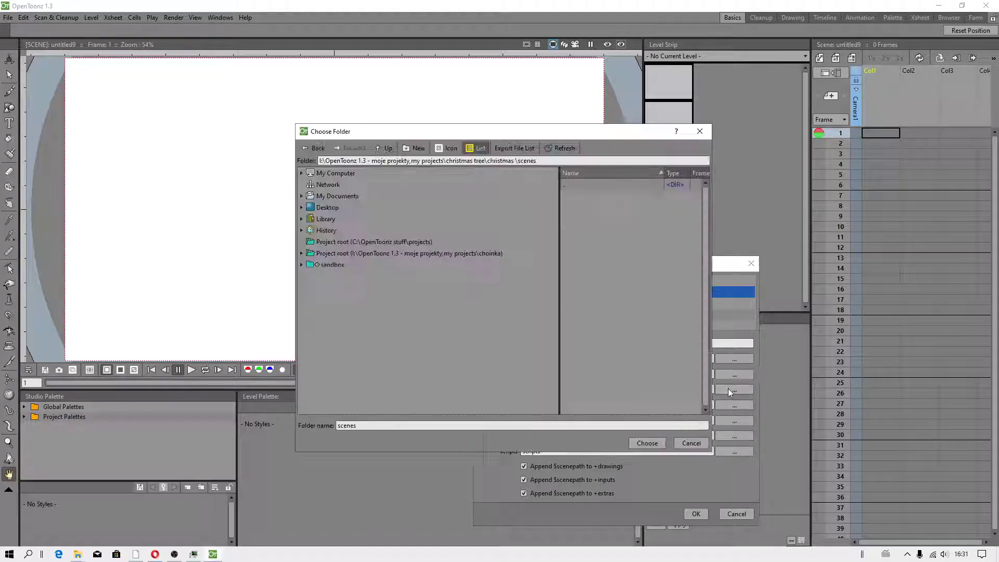
{"action": "left_click", "coordinate": [472, 255]}
{"action": "left_click", "coordinate": [647, 445]}
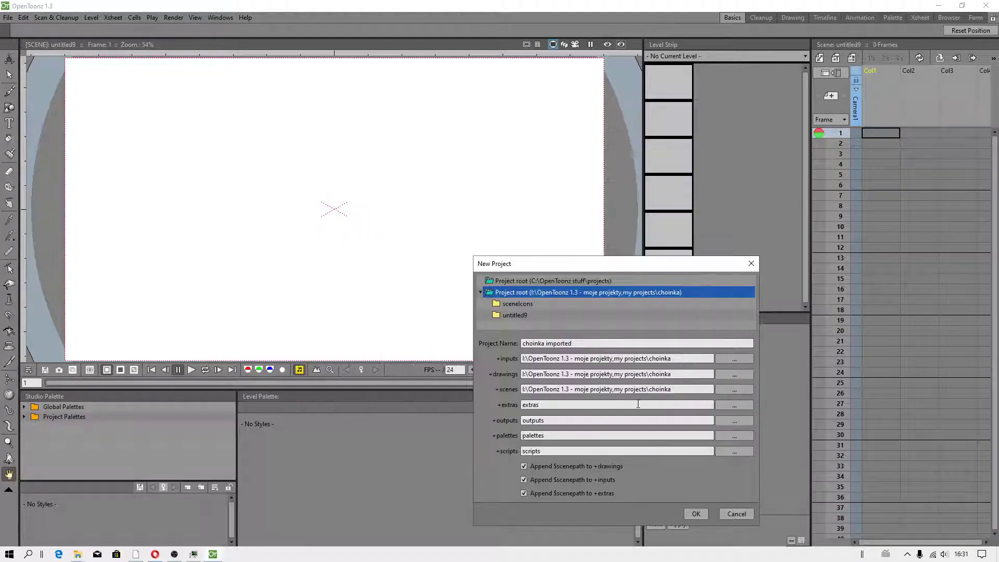
{"action": "left_click", "coordinate": [728, 405]}
{"action": "left_click", "coordinate": [436, 254]}
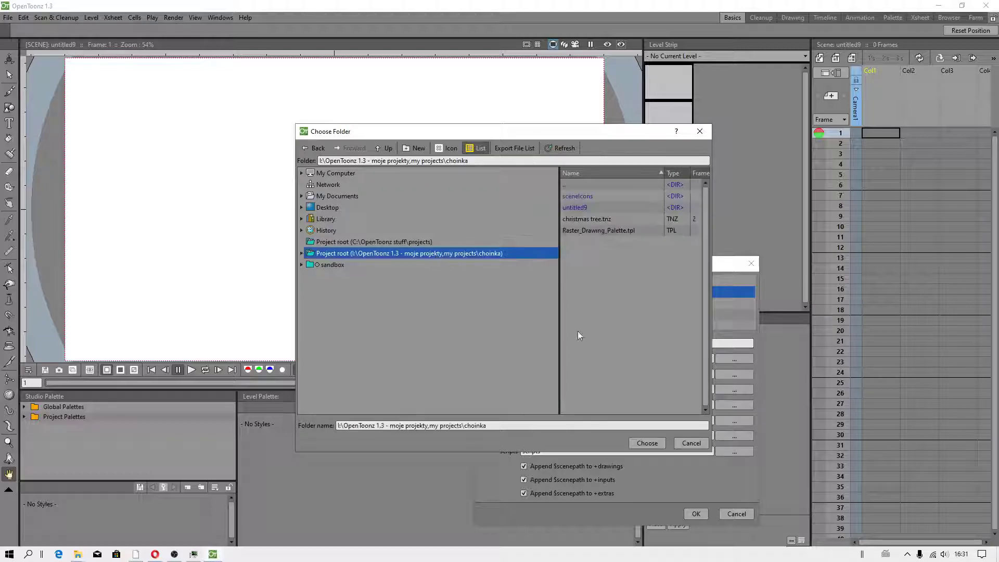
{"action": "left_click", "coordinate": [648, 443]}
Point outputs, palettes and scripts to the choinka root and create the project
{"action": "left_click", "coordinate": [719, 419]}
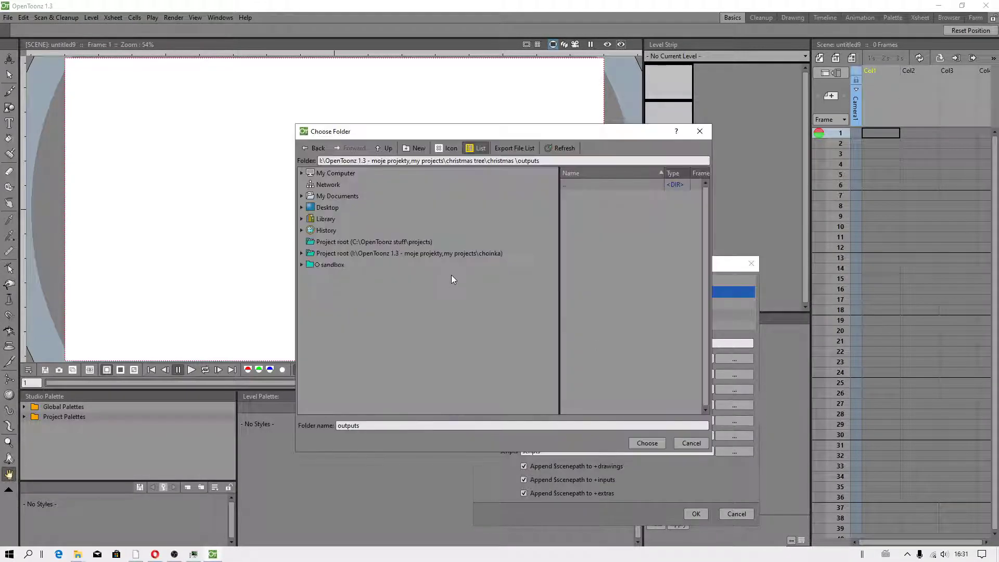
{"action": "left_click", "coordinate": [461, 255]}
{"action": "left_click", "coordinate": [643, 443]}
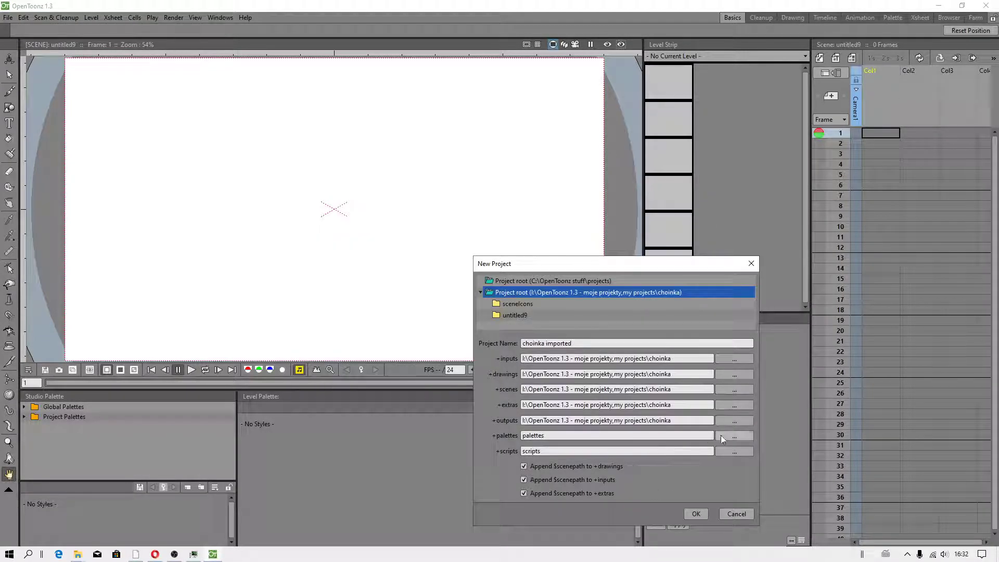
{"action": "left_click", "coordinate": [722, 435]}
{"action": "left_click", "coordinate": [468, 257]}
{"action": "left_click", "coordinate": [645, 442]}
{"action": "left_click", "coordinate": [718, 453]}
{"action": "left_click", "coordinate": [442, 254]}
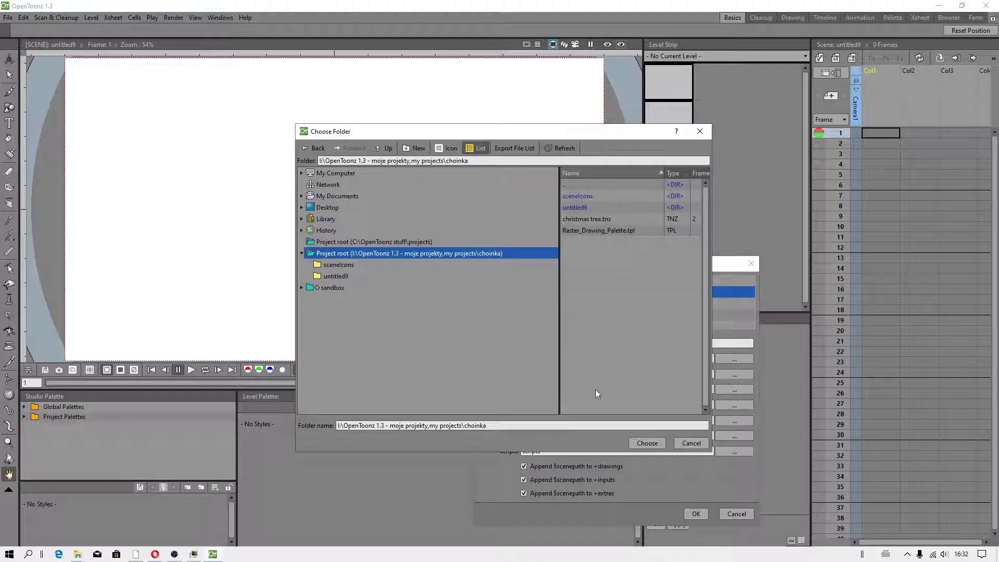
{"action": "left_click", "coordinate": [647, 443]}
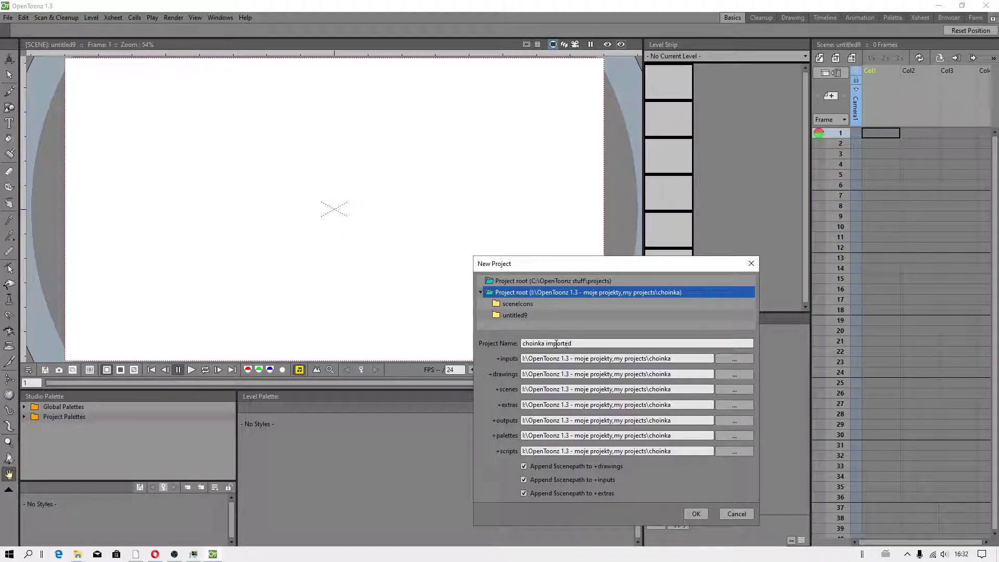
{"action": "left_click", "coordinate": [695, 514]}
Load the christmas tree.tnz scene from the choinka folder
{"action": "left_click", "coordinate": [8, 18]}
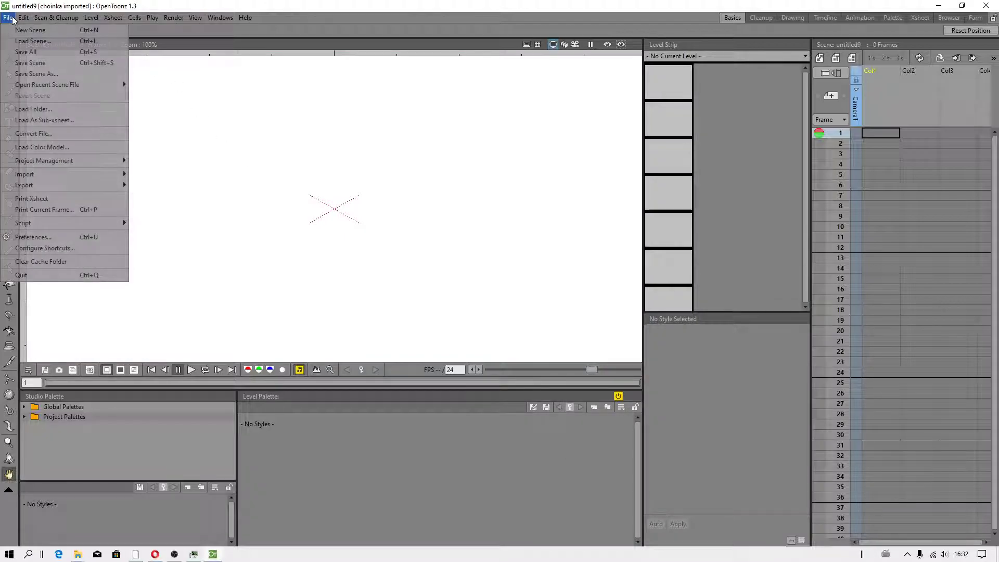
{"action": "left_click", "coordinate": [22, 46]}
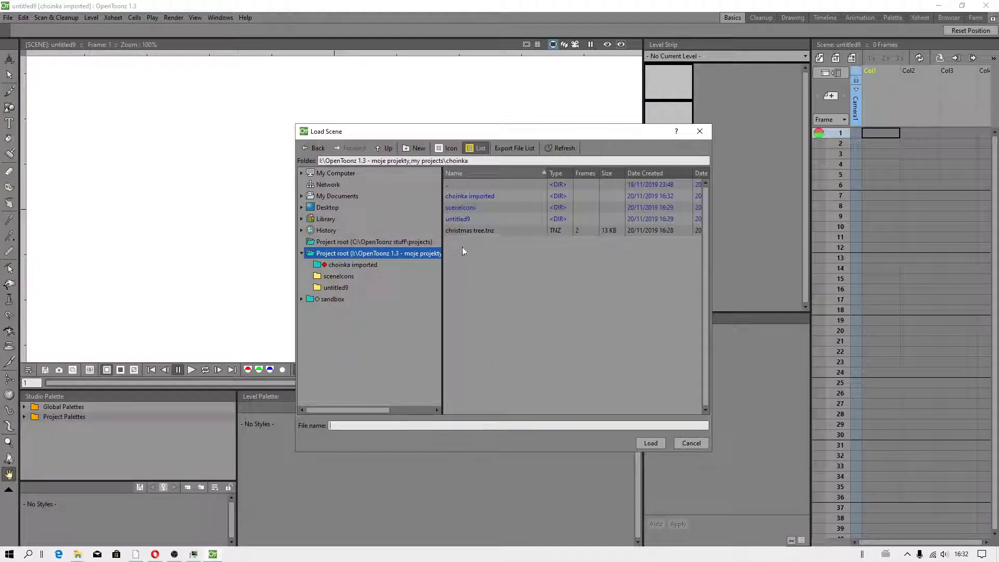
{"action": "left_click", "coordinate": [467, 231]}
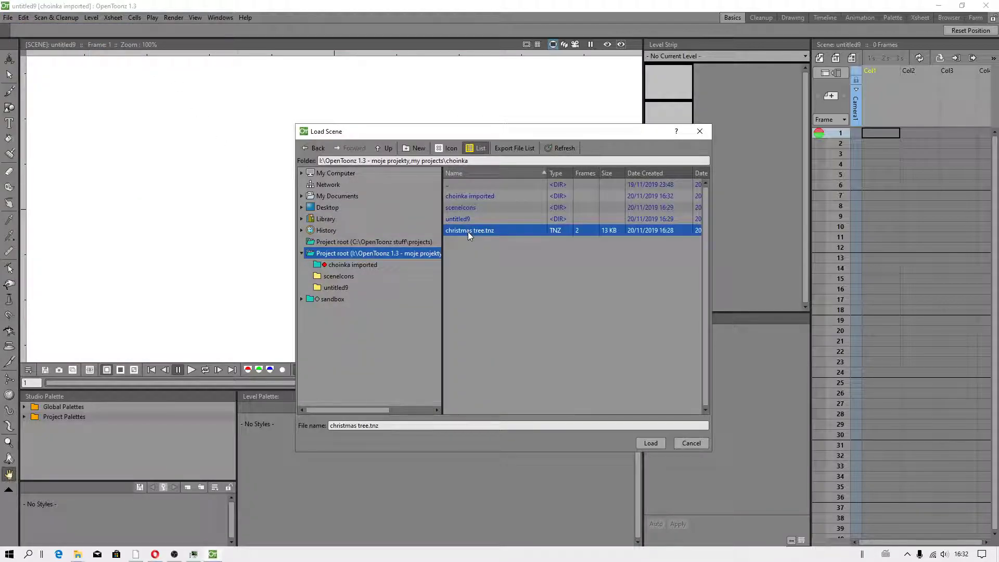
{"action": "left_click", "coordinate": [651, 443]}
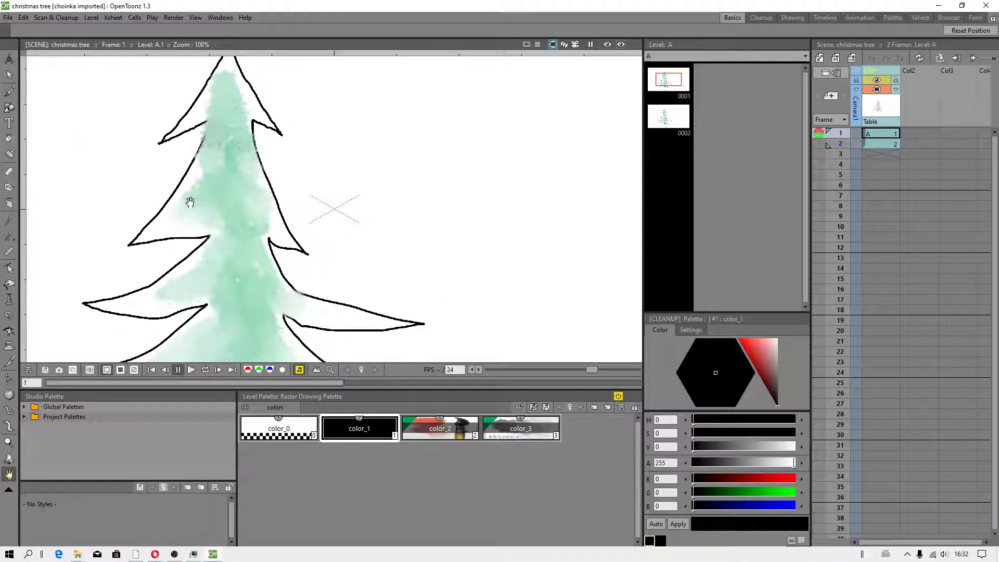
{"action": "scroll", "coordinate": [94, 179], "scroll_direction": "down", "scroll_amount": 3}
{"action": "scroll", "coordinate": [43, 171], "scroll_direction": "up", "scroll_amount": 1}
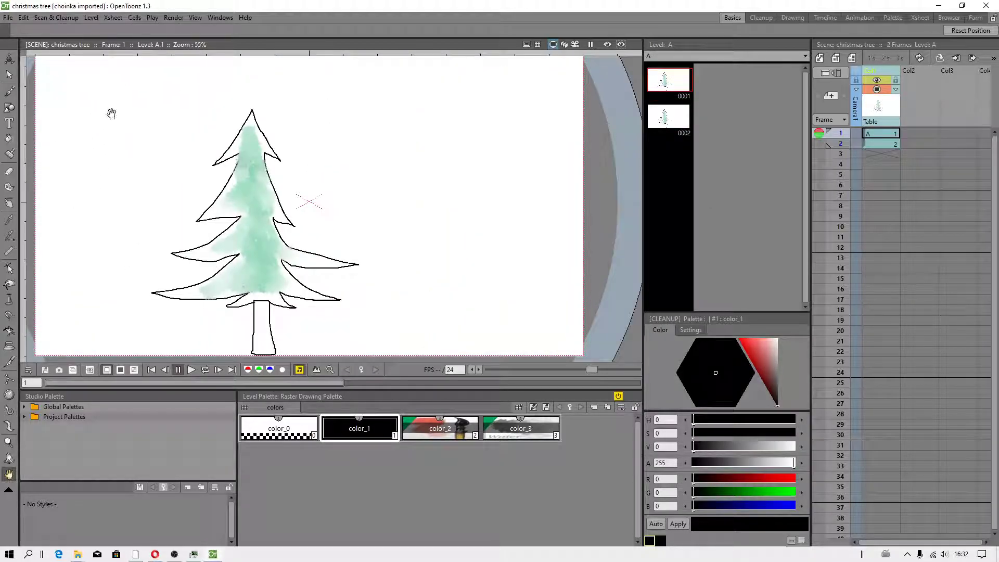
Save All, then step between the tree's two drawings and back to frame one
{"action": "left_click", "coordinate": [7, 17]}
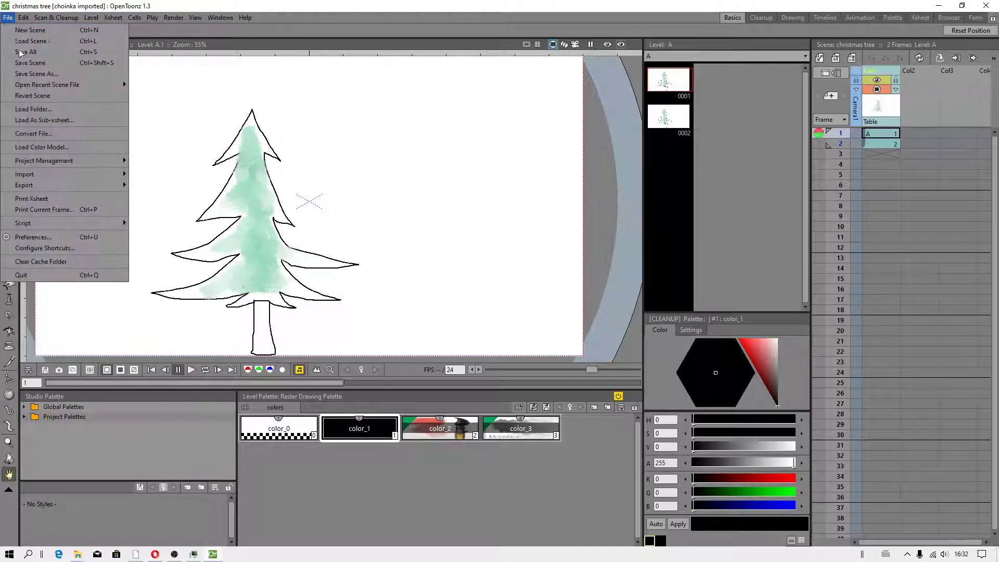
{"action": "left_click", "coordinate": [20, 54]}
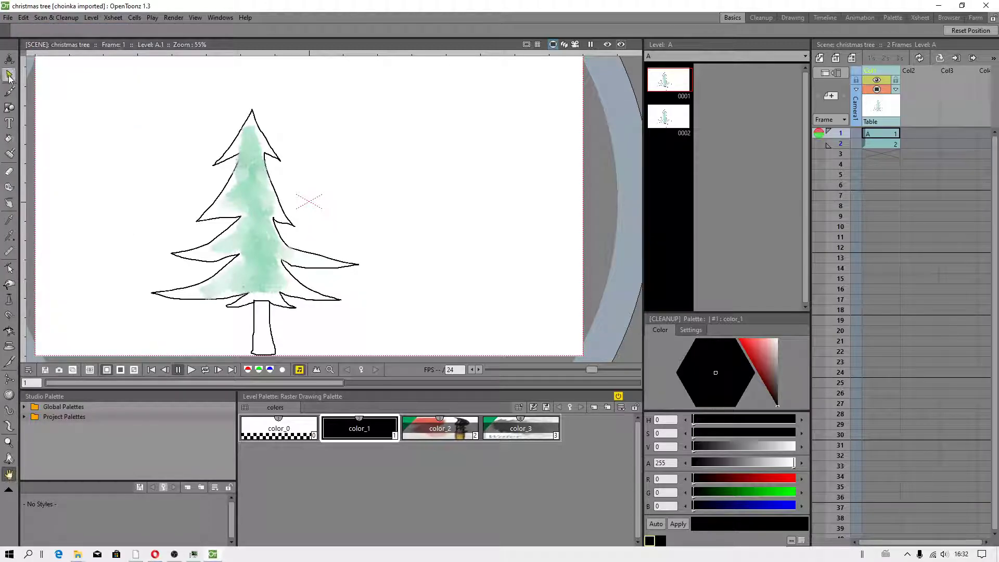
{"action": "left_click", "coordinate": [831, 145]}
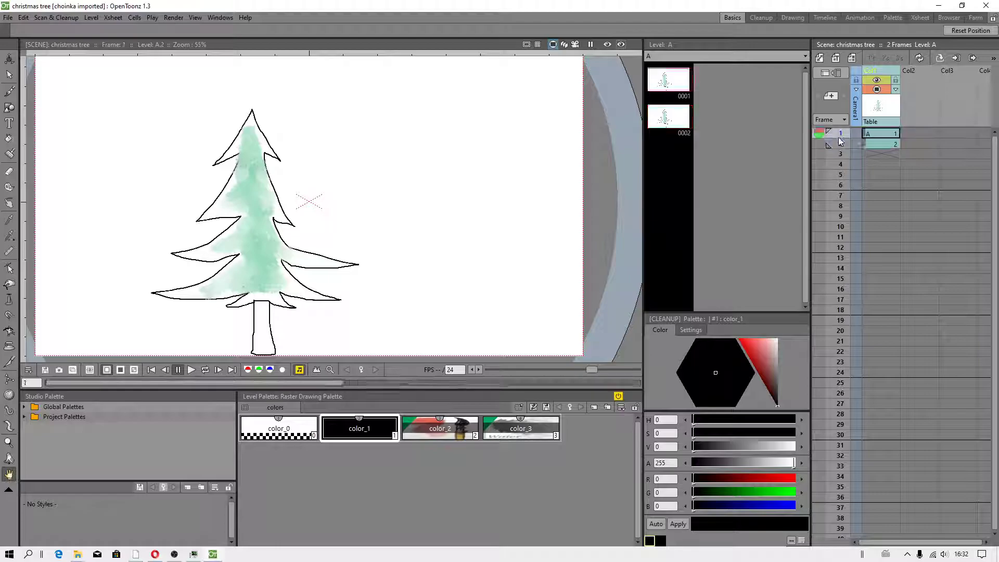
{"action": "left_click", "coordinate": [839, 138]}
{"action": "scroll", "coordinate": [144, 151], "scroll_direction": "down", "scroll_amount": 4}
{"action": "scroll", "coordinate": [83, 154], "scroll_direction": "up", "scroll_amount": 3}
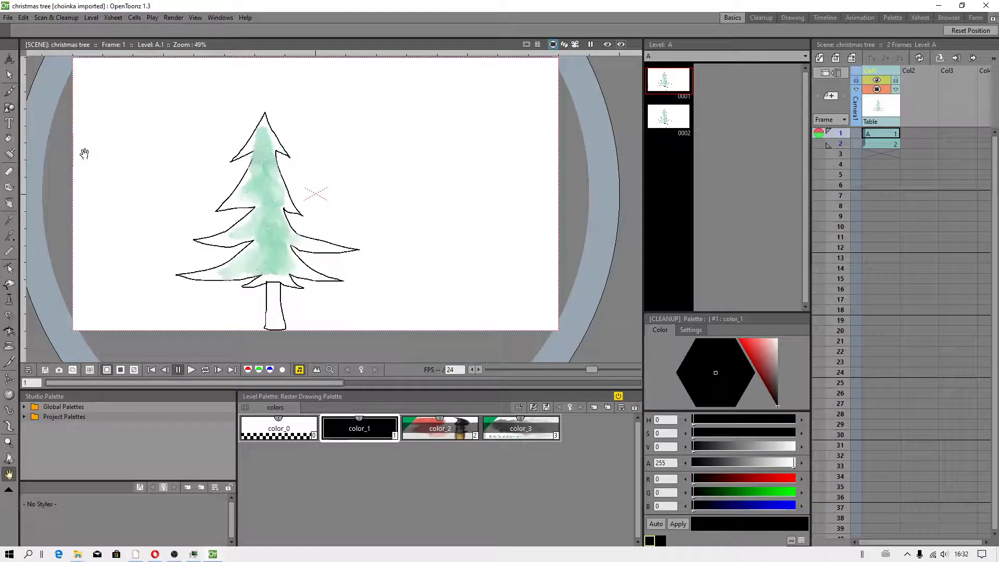
{"action": "left_click", "coordinate": [18, 19]}
{"action": "mouse_move", "coordinate": [44, 160]}
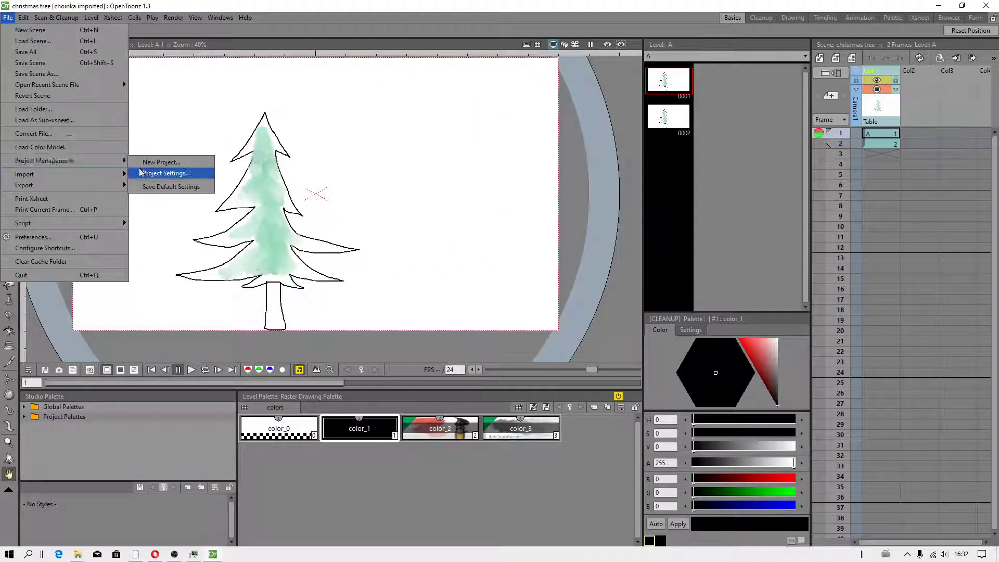
Review and close the Project Settings and the About OpenToonz (version 1.3) window
{"action": "left_click", "coordinate": [149, 173]}
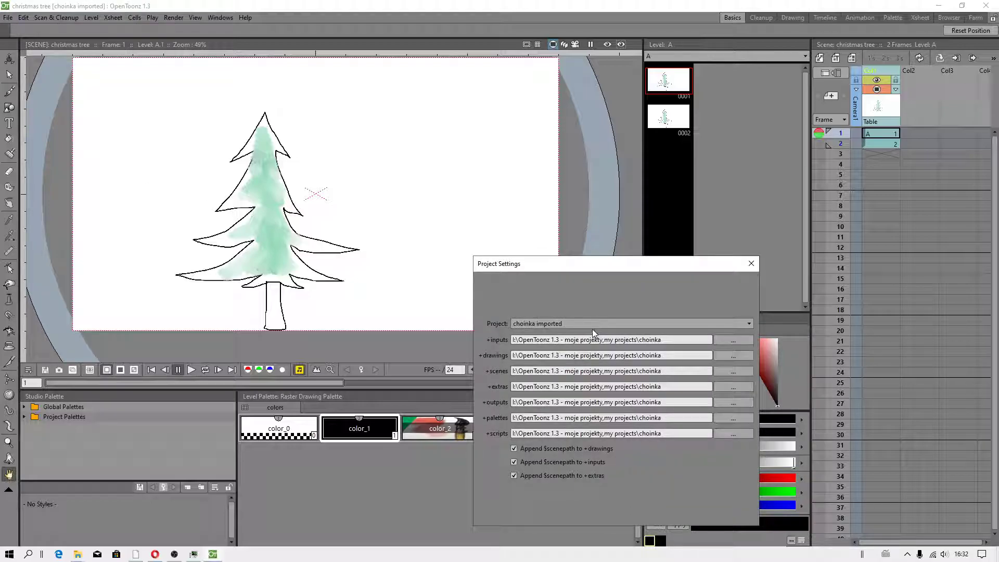
{"action": "left_click", "coordinate": [752, 263]}
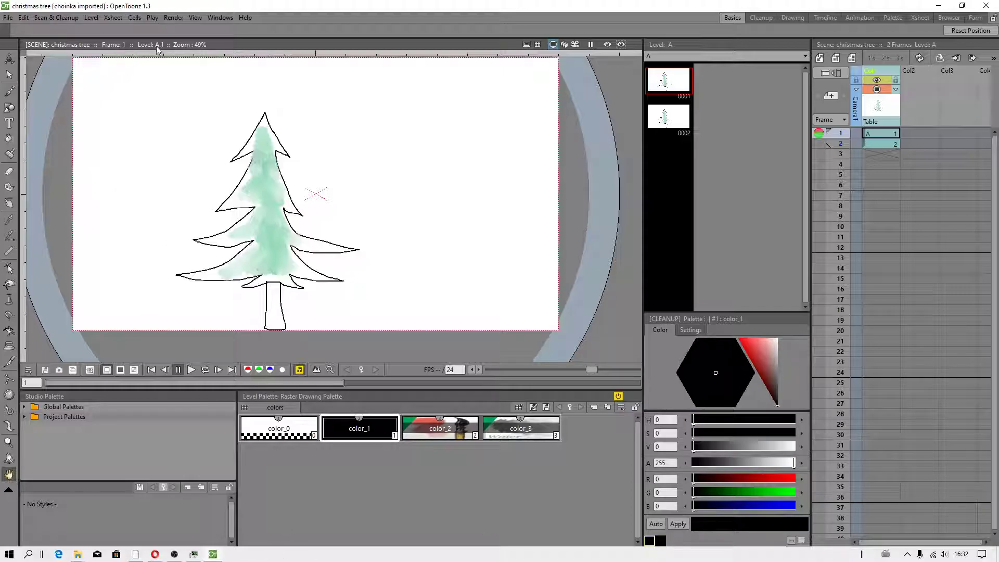
{"action": "left_click", "coordinate": [249, 17]}
{"action": "left_click", "coordinate": [261, 45]}
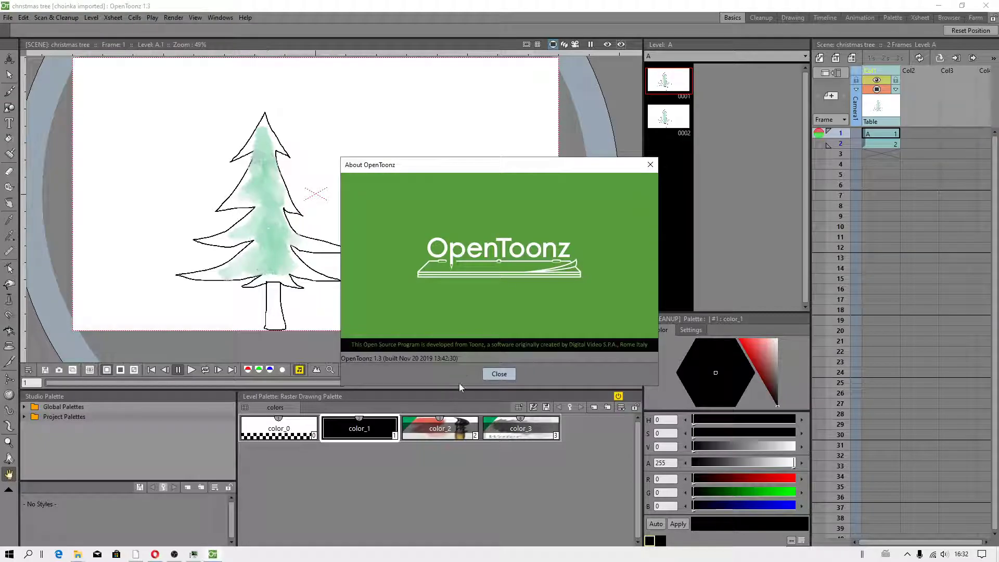
{"action": "left_click", "coordinate": [500, 374]}
Bring Opera forward and return from the MyPaint brush pull request to the releases page
{"action": "left_click", "coordinate": [155, 555]}
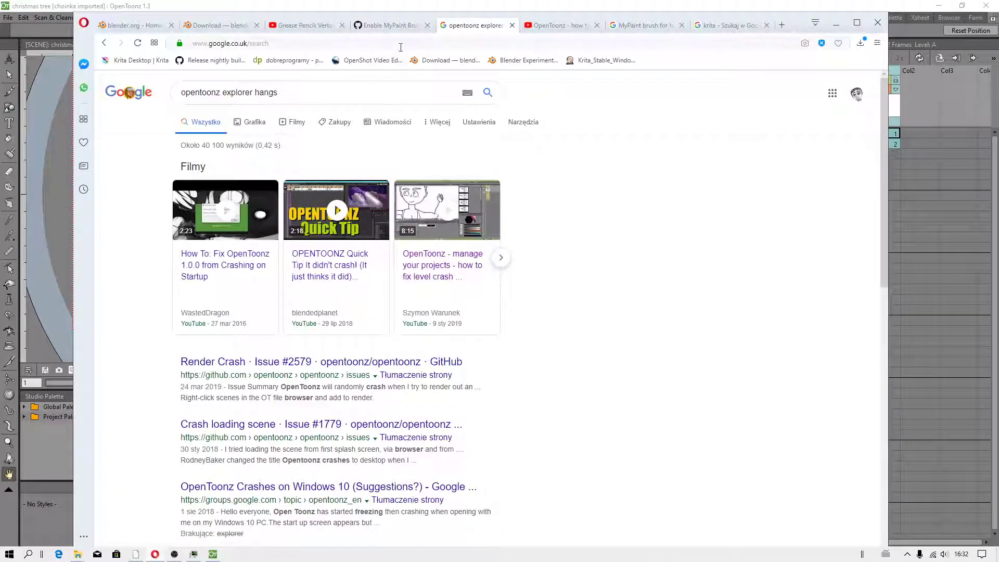
{"action": "left_click", "coordinate": [409, 27]}
{"action": "scroll", "coordinate": [416, 305], "scroll_direction": "up", "scroll_amount": 5}
{"action": "scroll", "coordinate": [413, 309], "scroll_direction": "up", "scroll_amount": 5}
{"action": "left_click", "coordinate": [103, 44]}
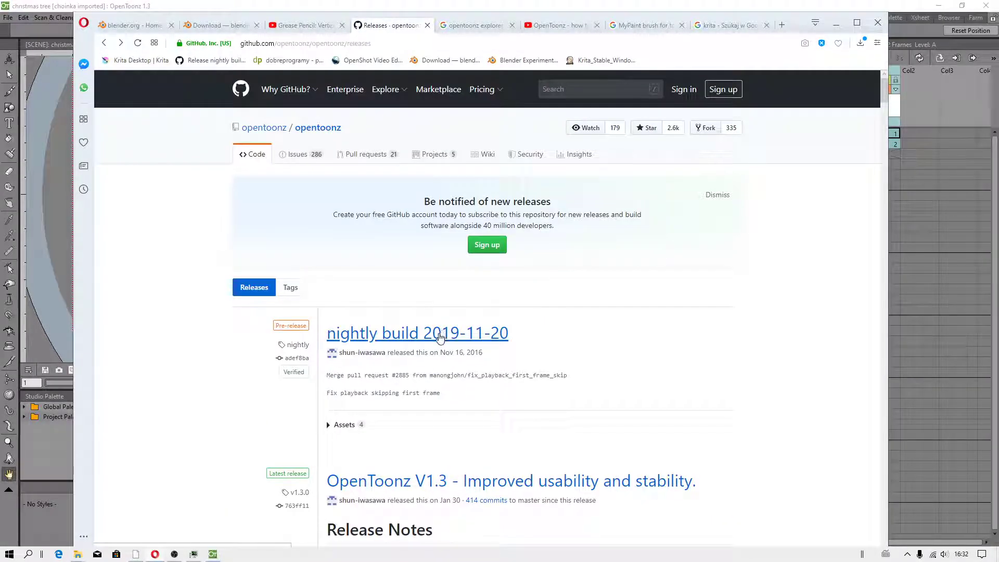
{"action": "scroll", "coordinate": [397, 386], "scroll_direction": "down", "scroll_amount": 1}
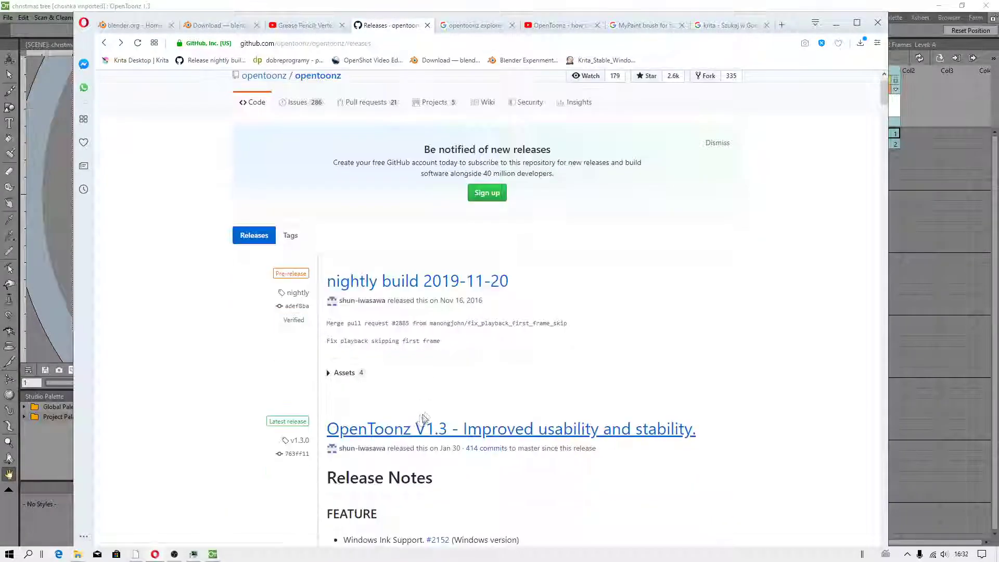
{"action": "scroll", "coordinate": [422, 402], "scroll_direction": "down", "scroll_amount": 4}
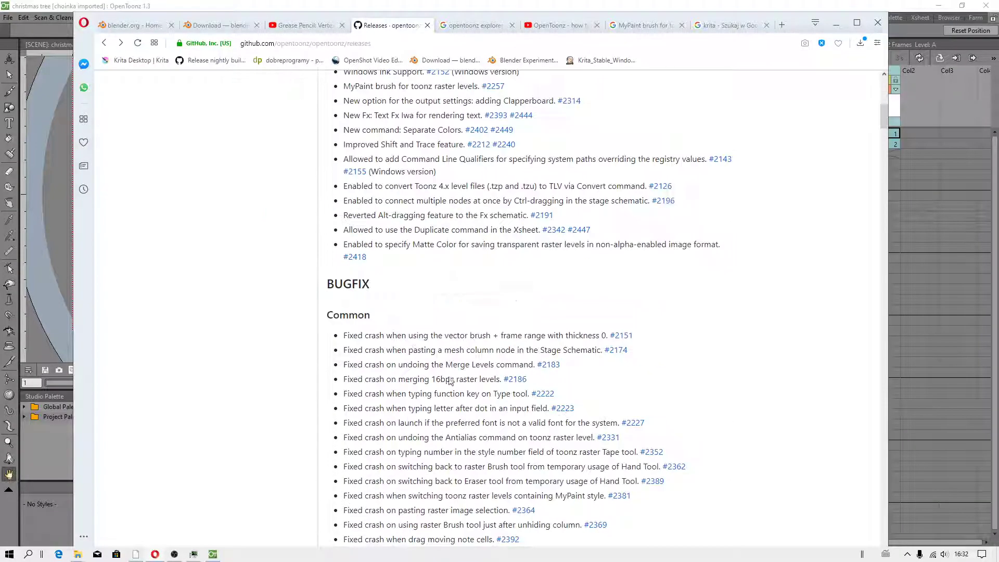
{"action": "scroll", "coordinate": [422, 380], "scroll_direction": "down", "scroll_amount": 2}
{"action": "scroll", "coordinate": [401, 370], "scroll_direction": "down", "scroll_amount": 6}
{"action": "scroll", "coordinate": [376, 314], "scroll_direction": "down", "scroll_amount": 7}
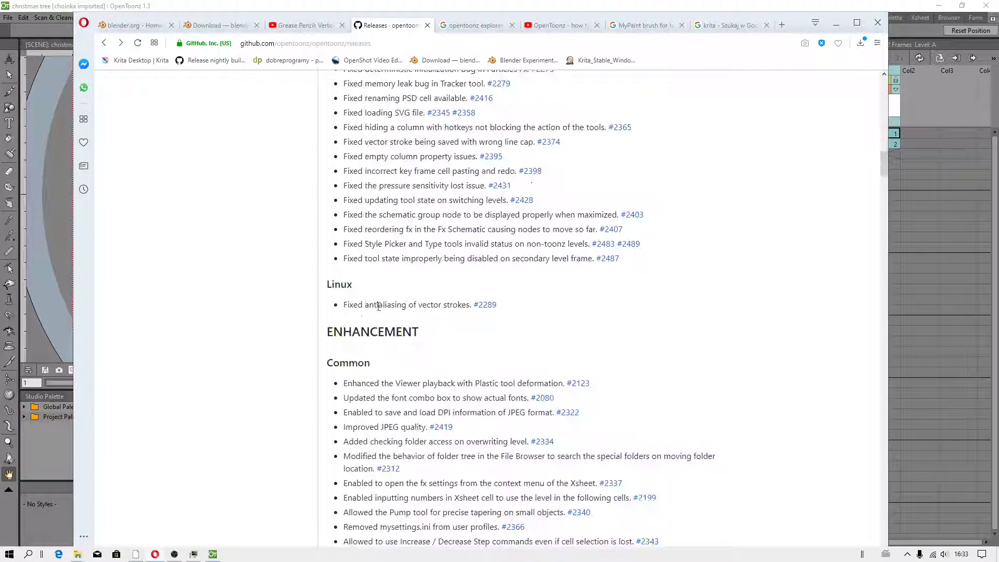